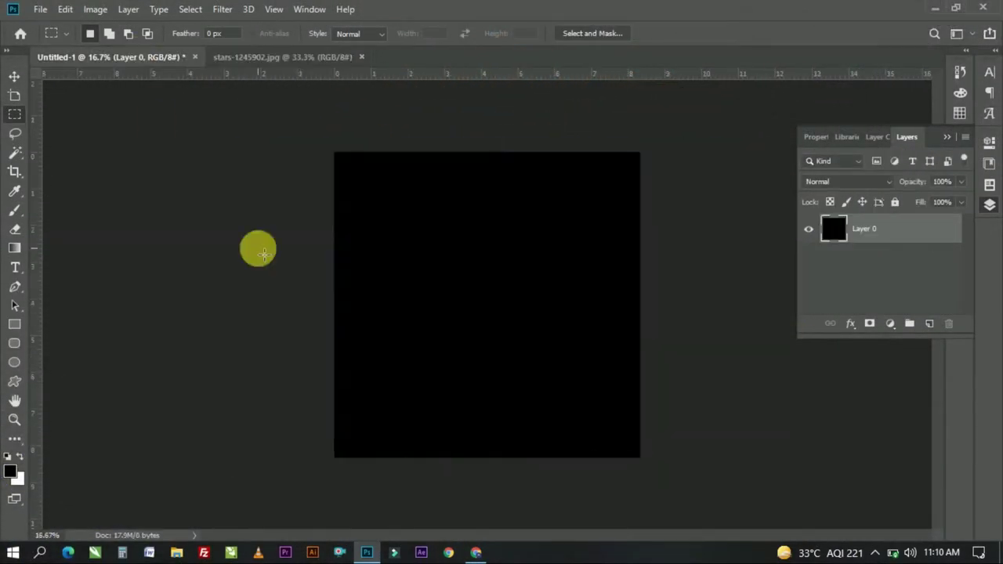
# Free-transform the star photo so it covers the whole square canvas
pyautogui.click(965, 136)
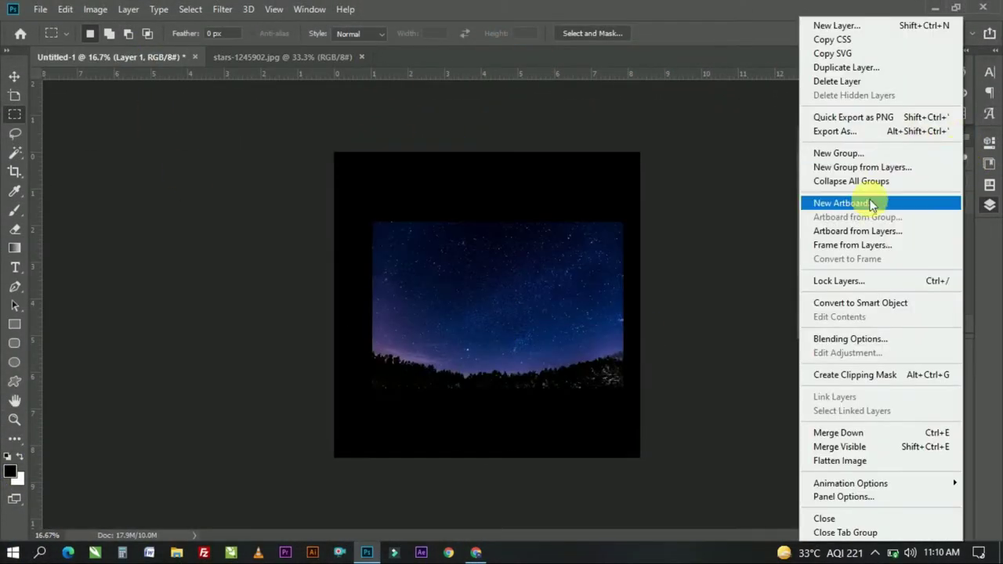
pyautogui.click(860, 302)
pyautogui.hotkey('ctrl', 't')
pyautogui.moveTo(623, 222); pyautogui.dragTo(756, 123)
pyautogui.moveTo(370, 384); pyautogui.dragTo(212, 531)
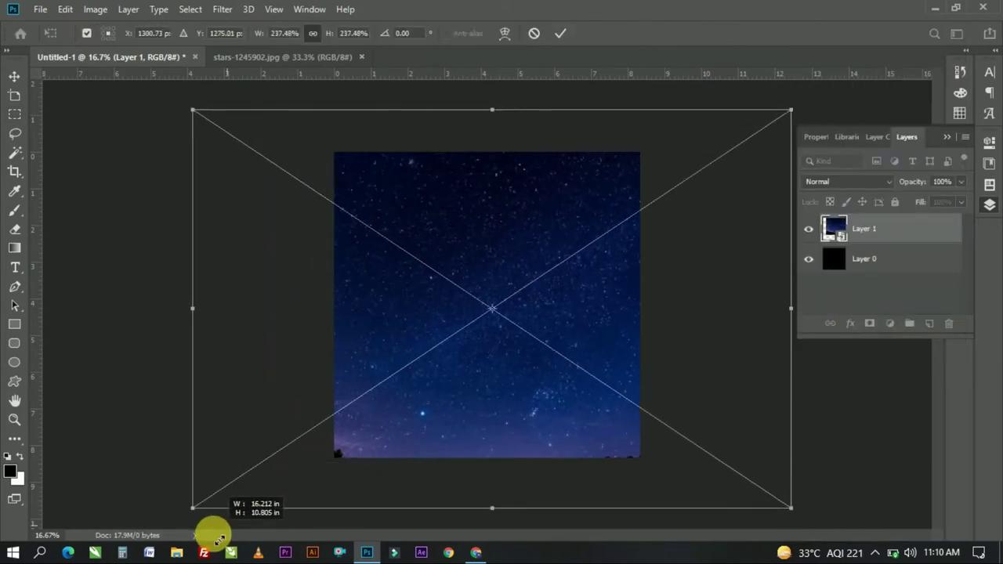
pyautogui.moveTo(579, 340)
pyautogui.mouseDown()
pyautogui.moveTo(553, 343)
pyautogui.moveTo(548, 371)
pyautogui.mouseUp()
pyautogui.press('Return')
pyautogui.press('m')
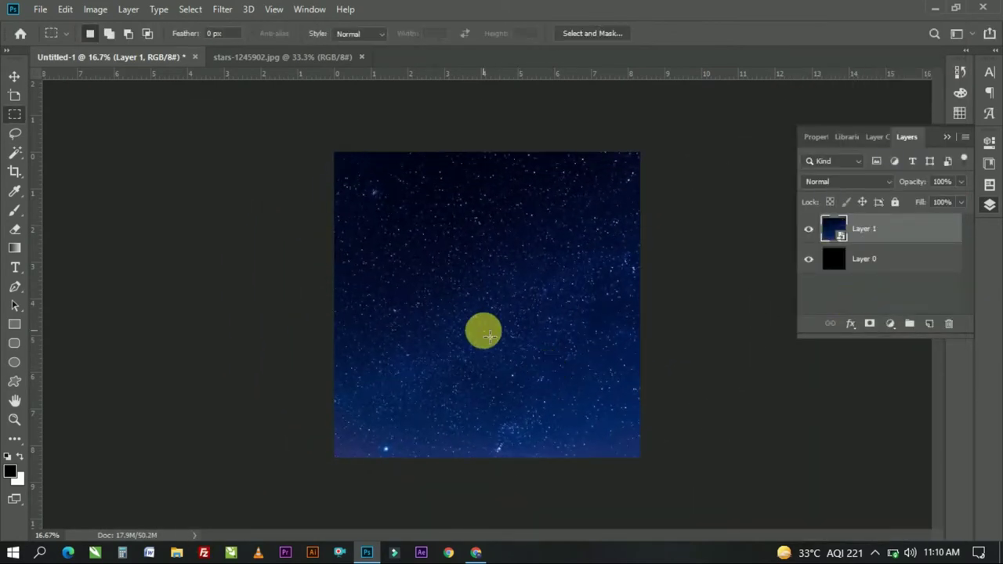
# Darken the star photo with Levels, raising the black input to 92
pyautogui.hotkey('ctrl', 'l')
pyautogui.moveTo(710, 243); pyautogui.dragTo(858, 246)
pyautogui.click(929, 249)
pyautogui.click(957, 105)
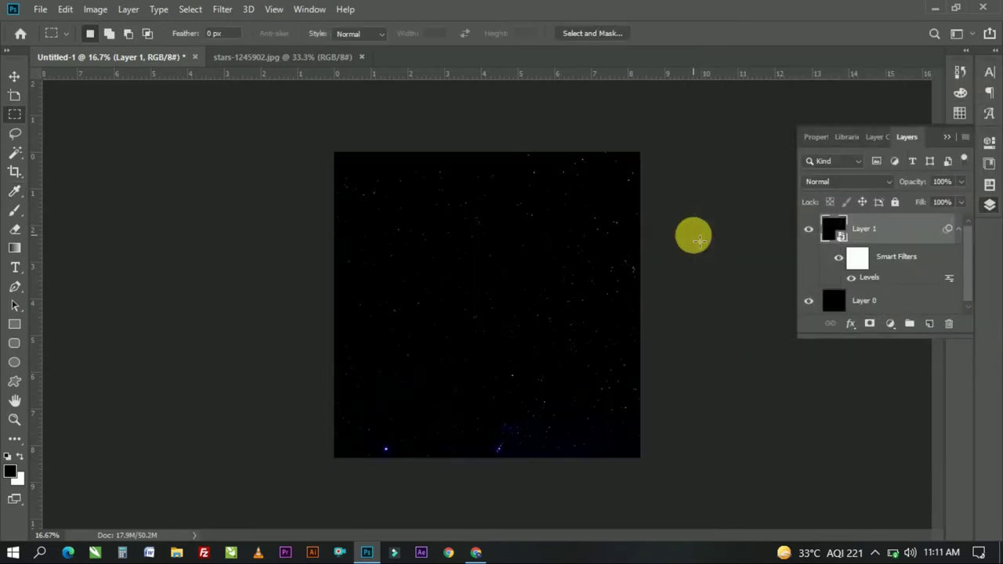
pyautogui.hotkey('ctrl', '+')
pyautogui.hotkey('ctrl', '-')
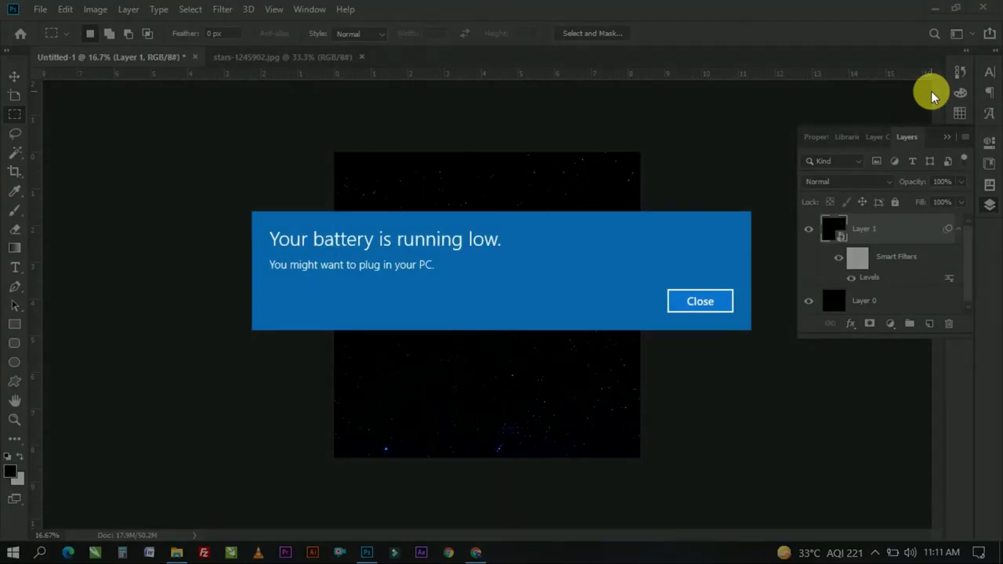
pyautogui.click(702, 305)
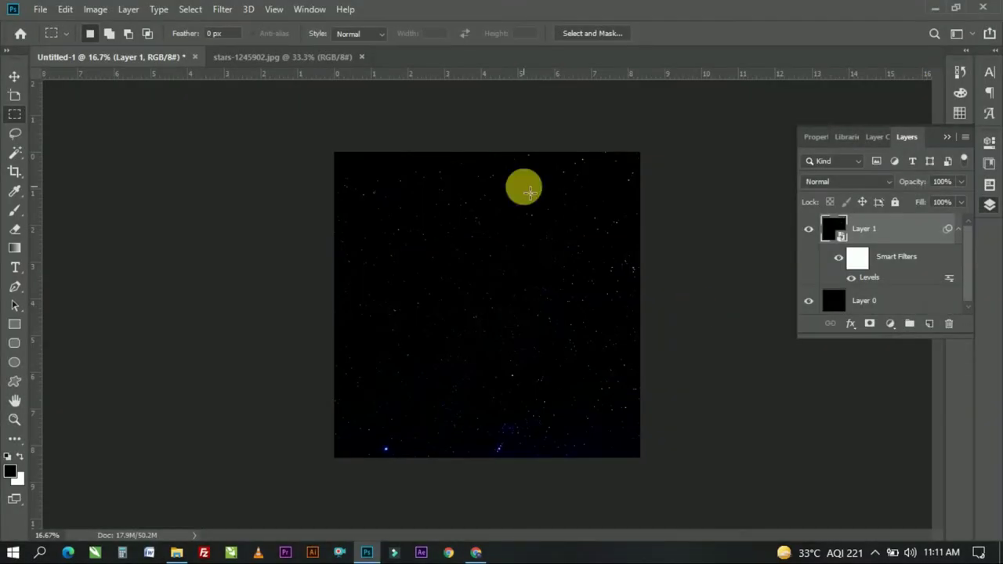
# Draw a circular elliptical-marquee selection centred on the starry sky
pyautogui.click(14, 439)
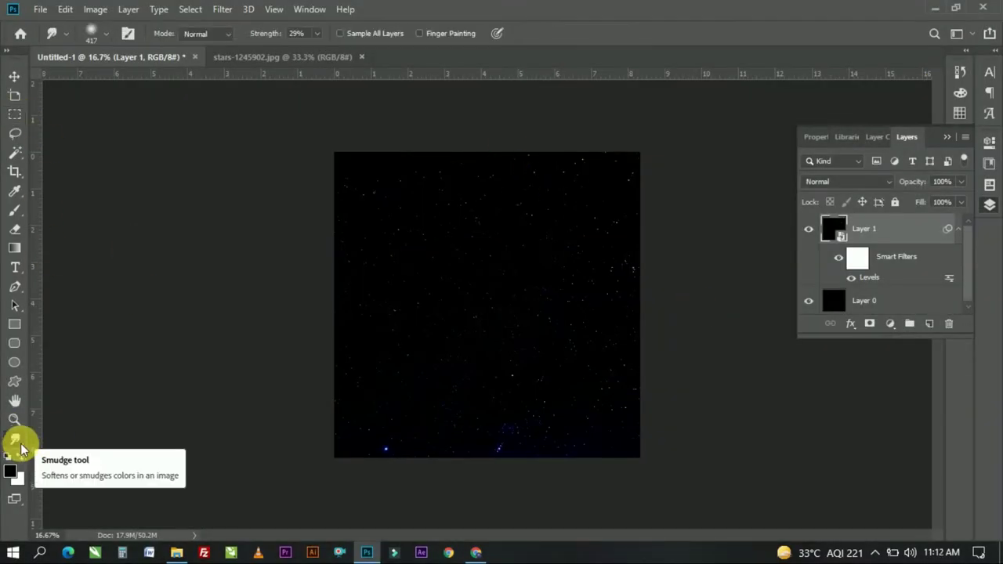
pyautogui.click(86, 35)
pyautogui.moveTo(402, 259); pyautogui.dragTo(578, 396)
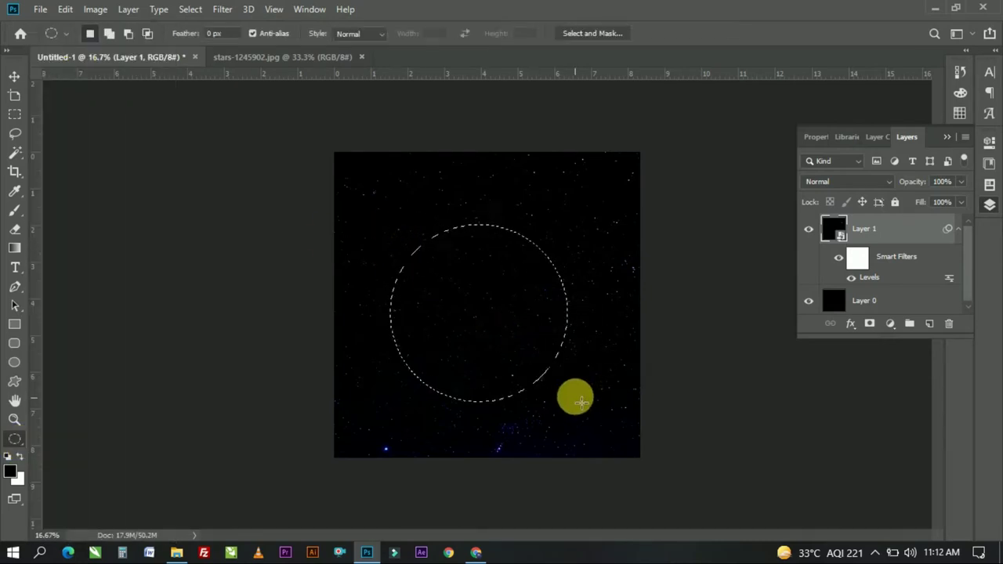
pyautogui.moveTo(501, 302); pyautogui.dragTo(513, 325)
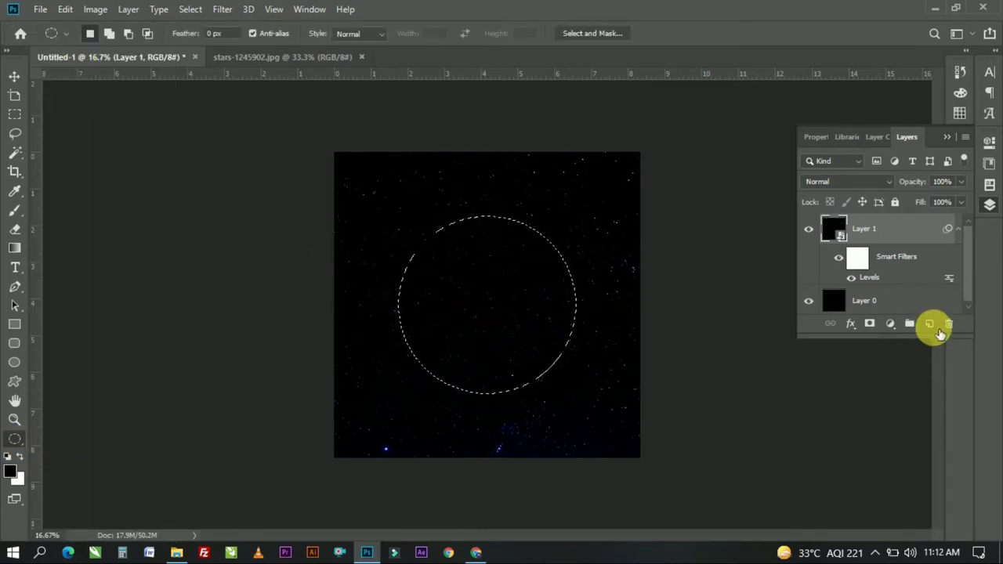
# Fill the circle with orange on a new Layer 2, then deselect
pyautogui.click(929, 324)
pyautogui.click(11, 470)
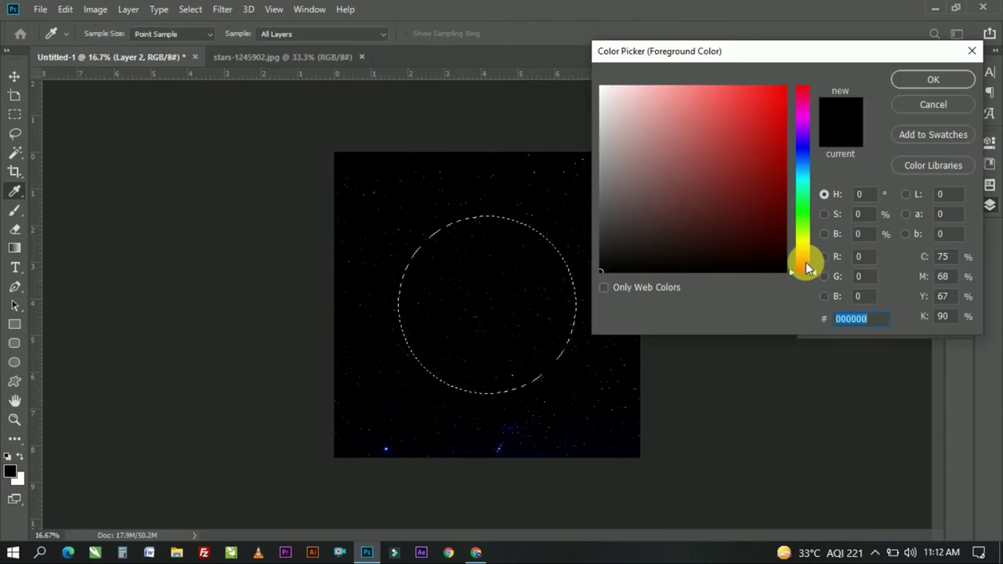
pyautogui.moveTo(801, 262); pyautogui.dragTo(802, 251)
pyautogui.click(779, 85)
pyautogui.click(928, 80)
pyautogui.hotkey('alt', 'BackSpace')
pyautogui.hotkey('ctrl', 'd')
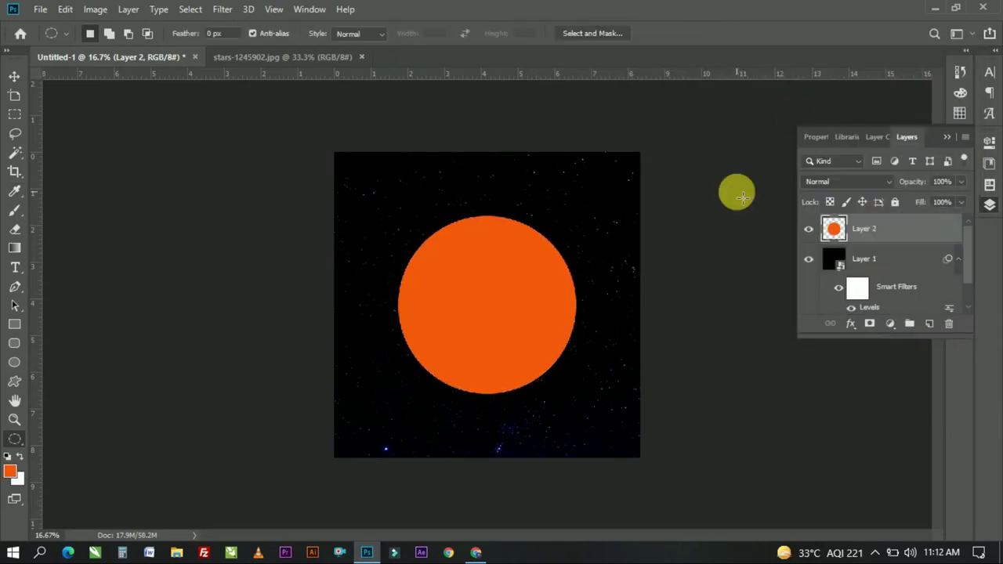
pyautogui.keyDown('ctrl'); pyautogui.click(834, 228); pyautogui.keyUp('ctrl')
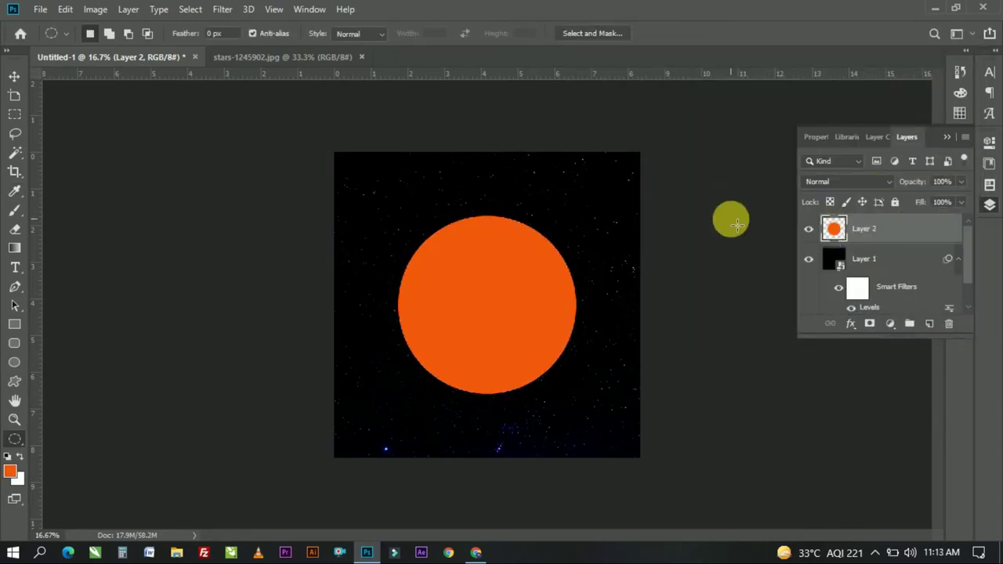
# Add a Drop Shadow to the orange circle with a light yellow colour
pyautogui.click(850, 324)
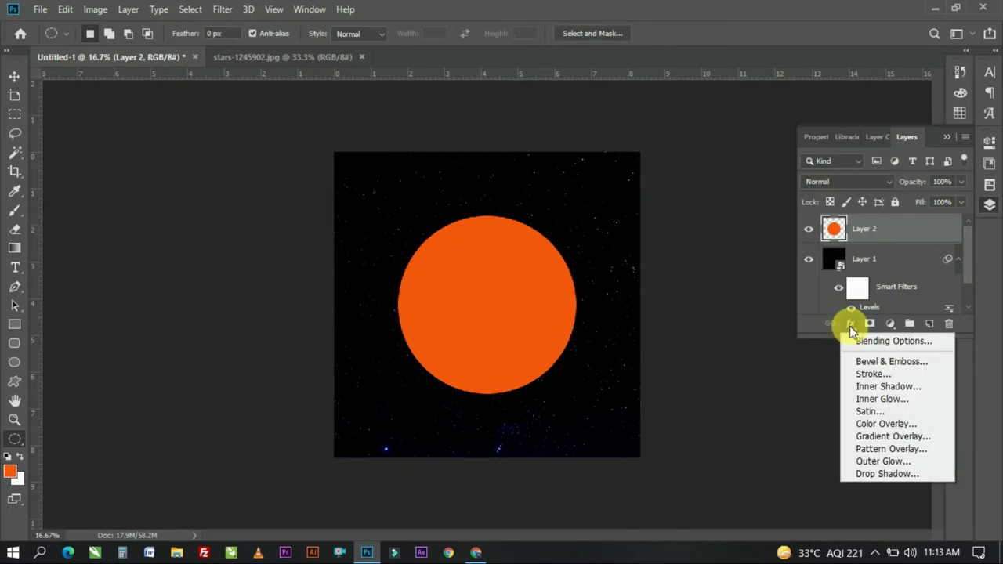
pyautogui.click(887, 473)
pyautogui.click(777, 71)
pyautogui.click(803, 235)
pyautogui.click(791, 115)
pyautogui.click(791, 245)
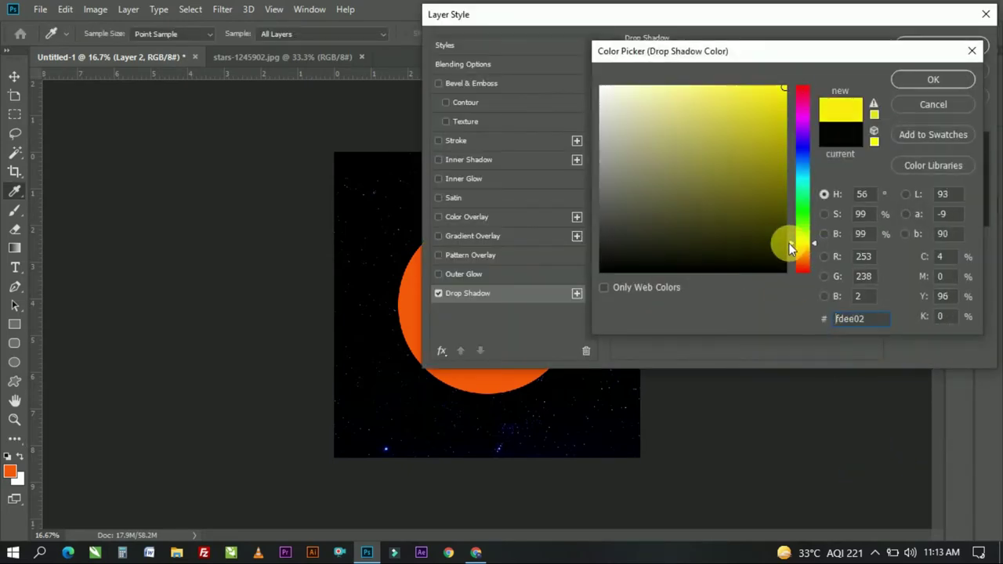
pyautogui.click(791, 248)
pyautogui.moveTo(761, 100); pyautogui.dragTo(778, 112)
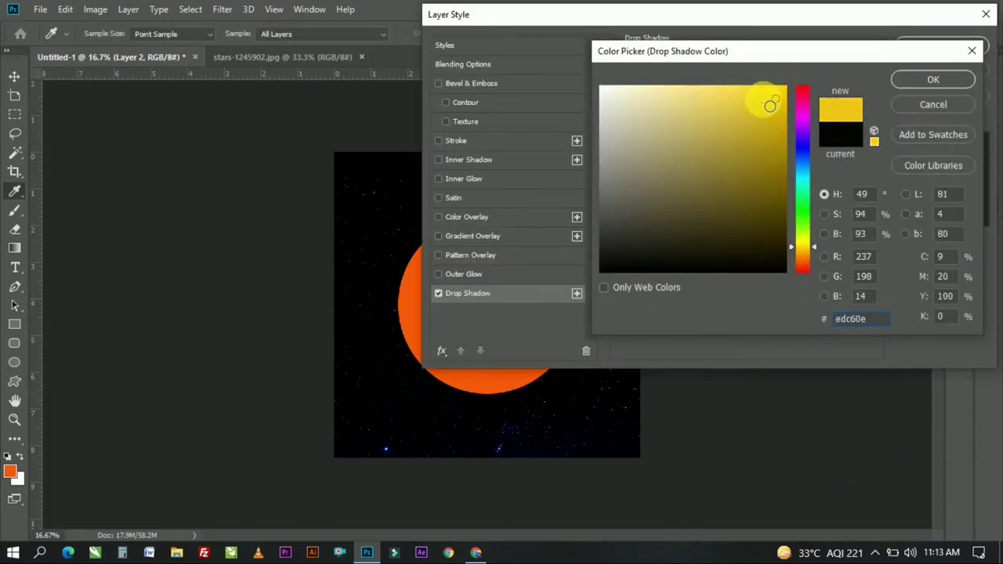
pyautogui.click(753, 95)
pyautogui.click(932, 79)
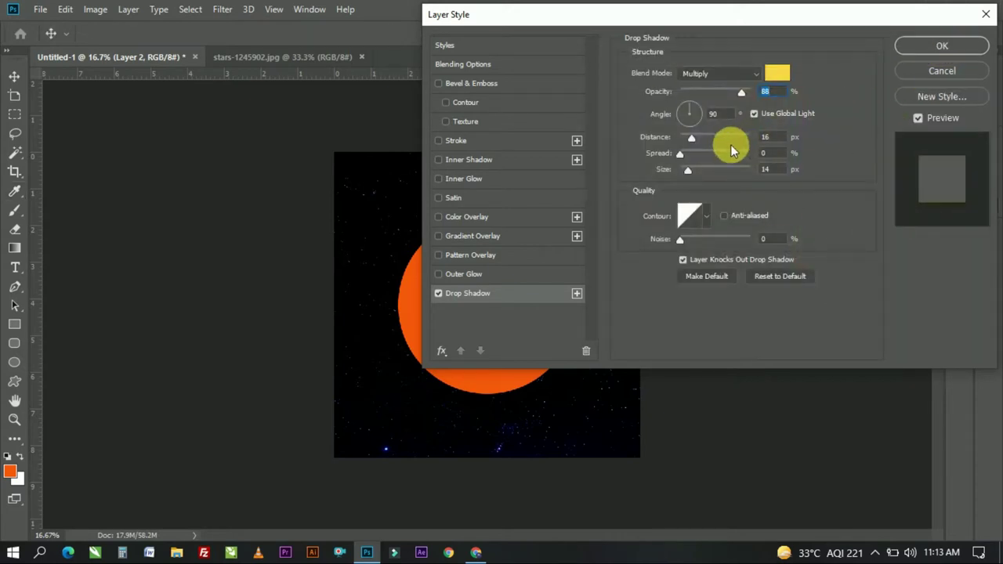
# Adjust the yellow shadow's spread and size, then replace it with Outer Glow
pyautogui.moveTo(713, 15)
pyautogui.mouseDown()
pyautogui.moveTo(826, 9)
pyautogui.moveTo(876, 93)
pyautogui.mouseUp()
pyautogui.scroll(3, 799, 92)
pyautogui.moveTo(861, 206)
pyautogui.mouseDown()
pyautogui.moveTo(874, 206)
pyautogui.moveTo(868, 222)
pyautogui.moveTo(887, 241)
pyautogui.moveTo(874, 239)
pyautogui.mouseUp()
pyautogui.moveTo(862, 179); pyautogui.dragTo(856, 182)
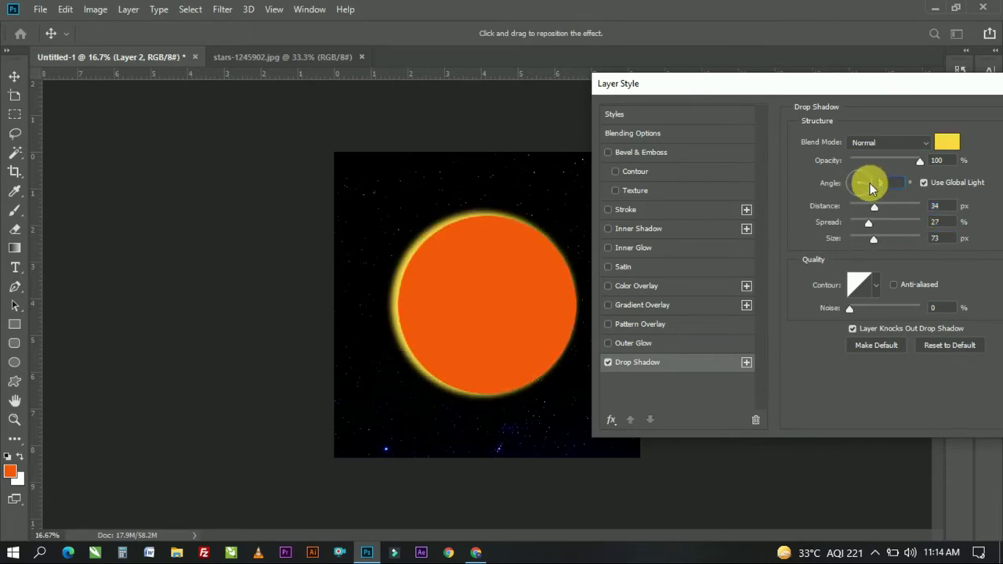
pyautogui.click(607, 362)
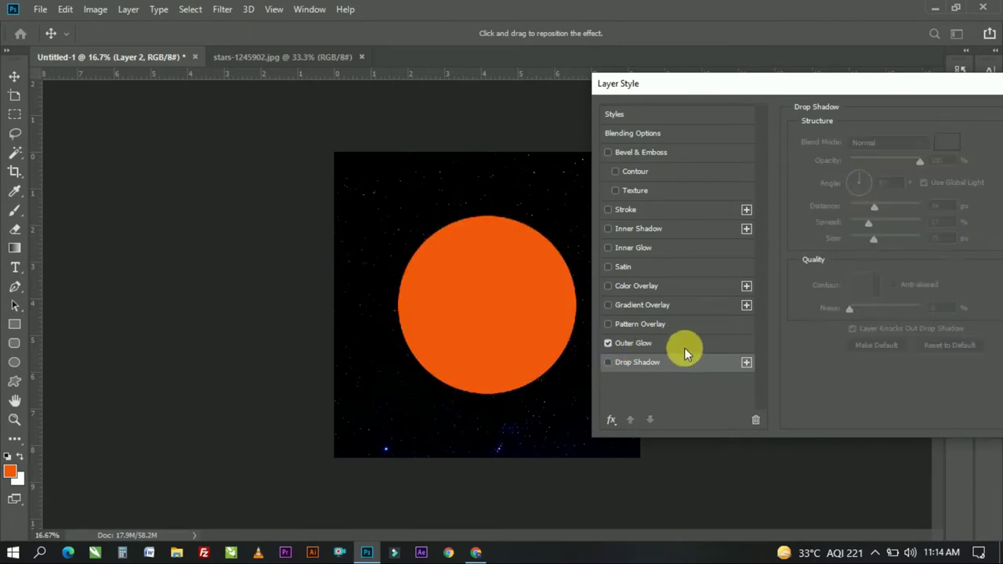
pyautogui.click(673, 343)
# Set the Outer Glow colour to light yellow, after trying ffe400 and orange
pyautogui.click(892, 143)
pyautogui.click(833, 193)
pyautogui.write('ffe400')
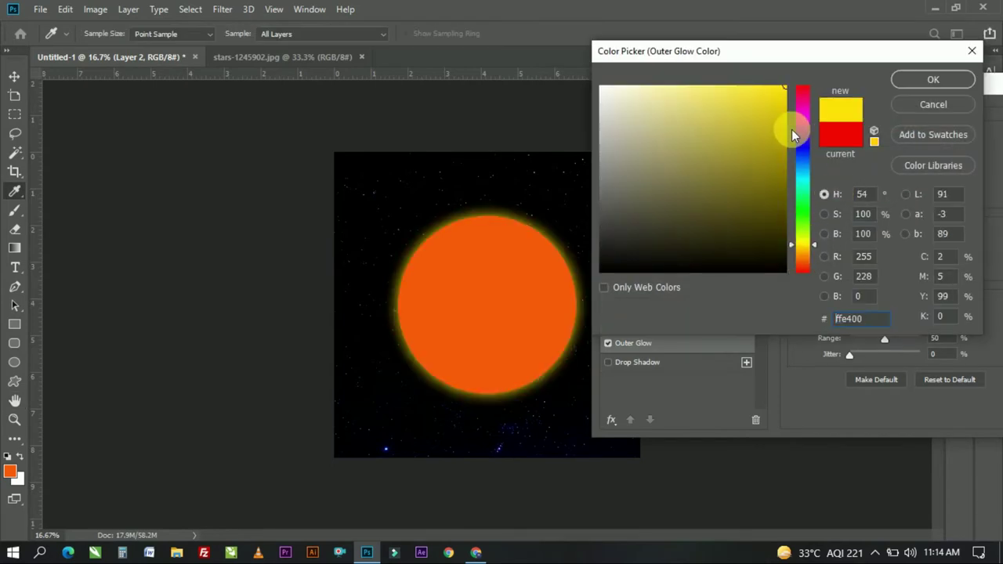
pyautogui.moveTo(793, 227)
pyautogui.mouseDown()
pyautogui.moveTo(793, 252)
pyautogui.moveTo(802, 243)
pyautogui.mouseUp()
pyautogui.click(774, 95)
pyautogui.click(933, 79)
pyautogui.click(833, 193)
pyautogui.click(714, 93)
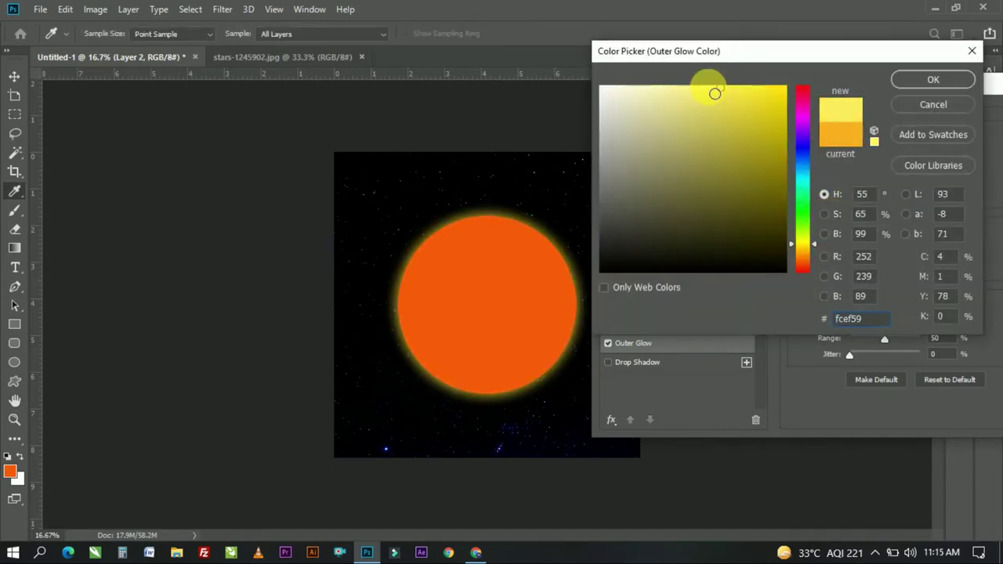
pyautogui.click(712, 101)
pyautogui.click(930, 79)
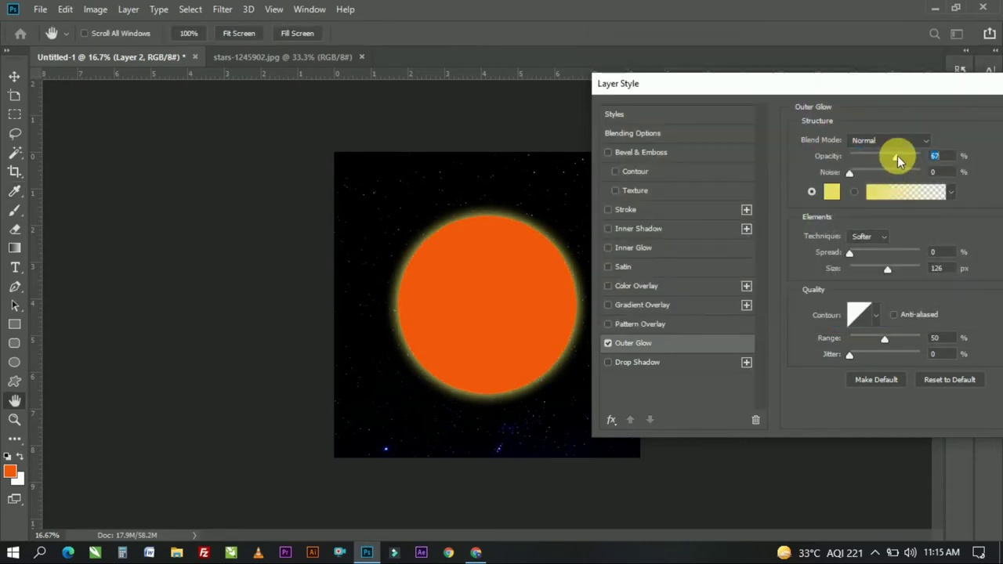
# Set the glow to 81% opacity, 109 px size, 21% jitter, 71% range and apply
pyautogui.moveTo(895, 156); pyautogui.dragTo(907, 157)
pyautogui.moveTo(887, 268); pyautogui.dragTo(883, 273)
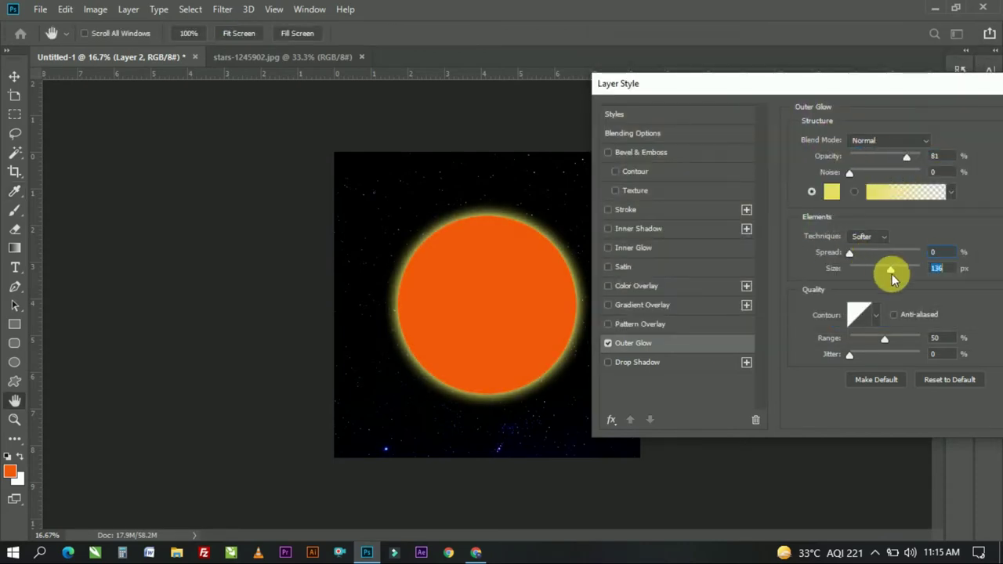
pyautogui.moveTo(849, 354); pyautogui.dragTo(900, 338)
pyautogui.moveTo(938, 92); pyautogui.dragTo(851, 83)
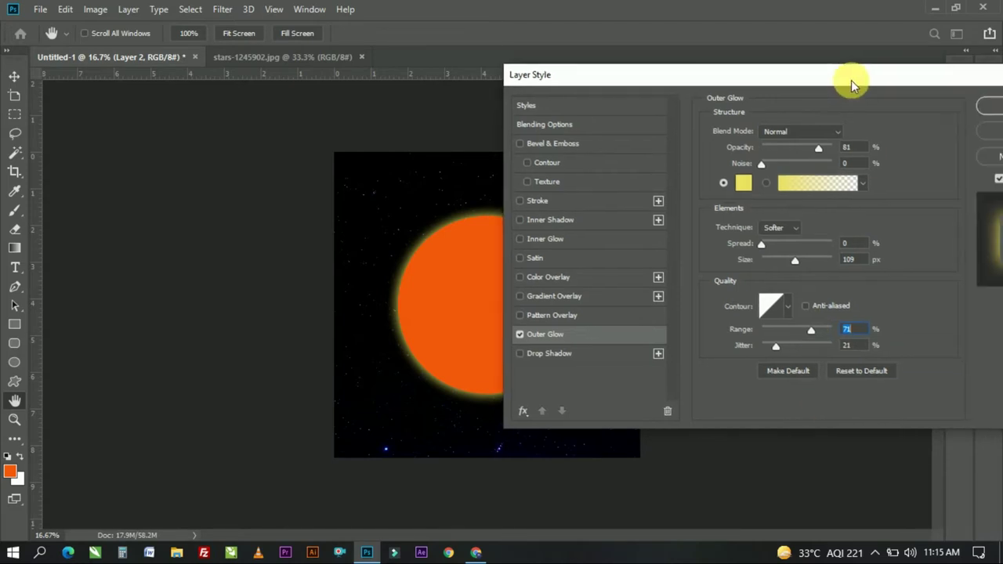
pyautogui.click(989, 115)
pyautogui.click(222, 10)
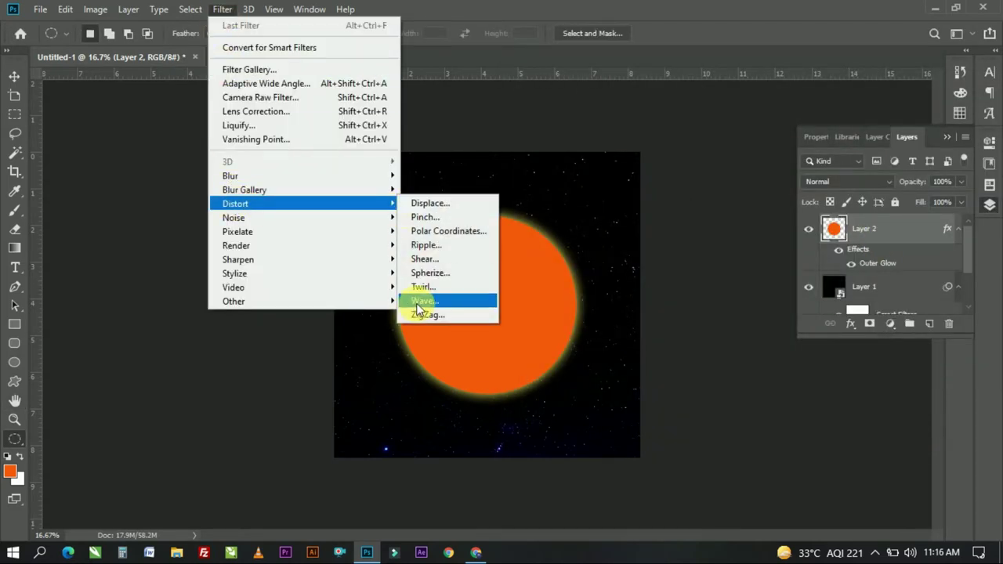
# Set the background colour to yellow and render Clouds inside the sun circle
pyautogui.click(428, 298)
pyautogui.hotkey('ctrl', 'z')
pyautogui.click(17, 477)
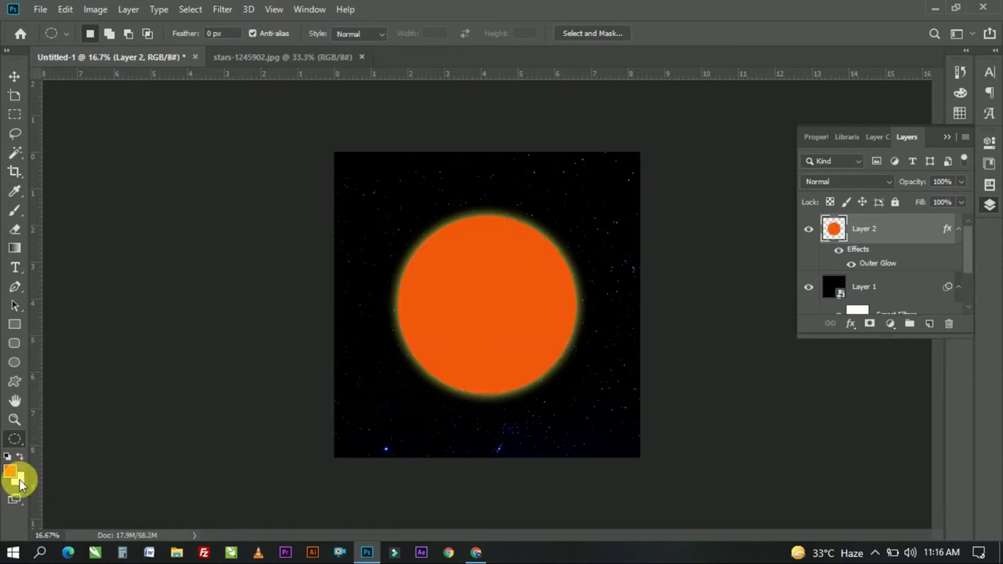
pyautogui.moveTo(783, 86); pyautogui.dragTo(711, 87)
pyautogui.click(908, 82)
pyautogui.click(223, 8)
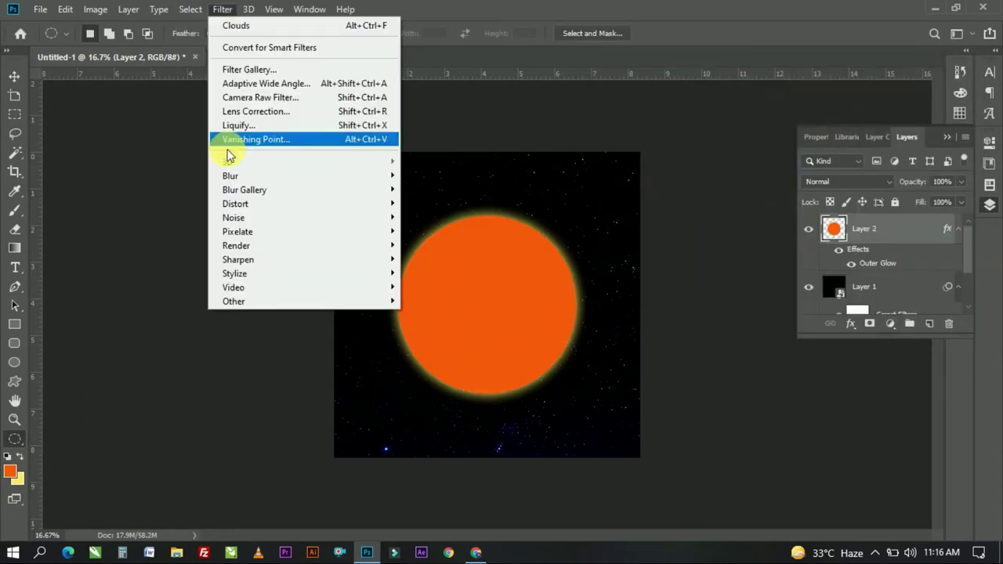
pyautogui.click(428, 296)
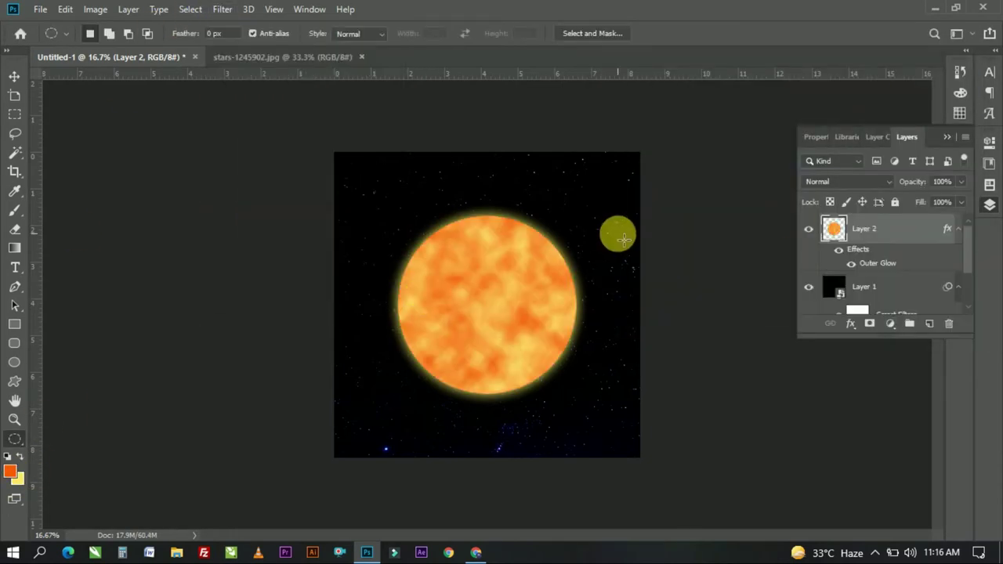
# Shift the foreground colour toward red-orange
pyautogui.click(9, 470)
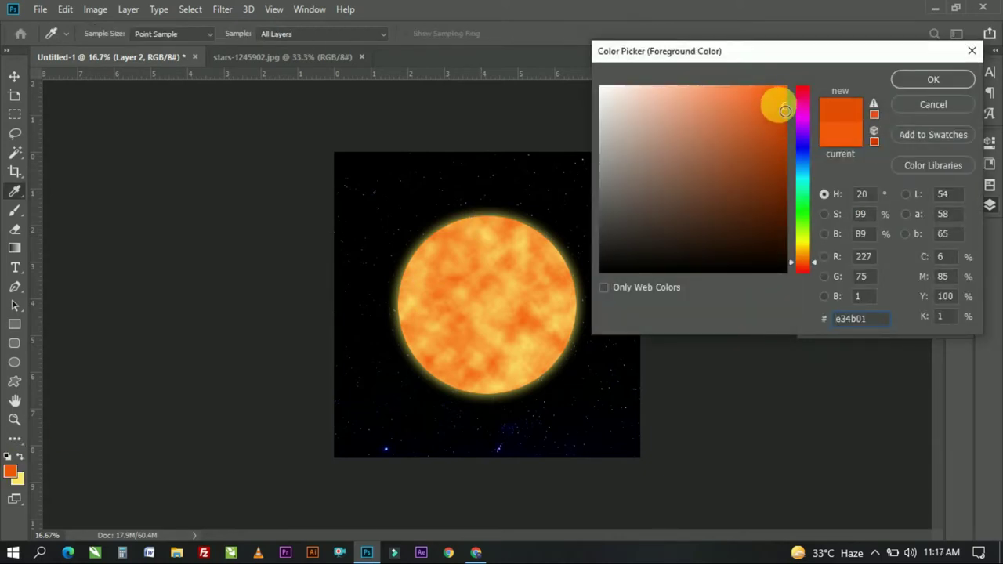
pyautogui.moveTo(792, 260); pyautogui.dragTo(790, 271)
pyautogui.press('Return')
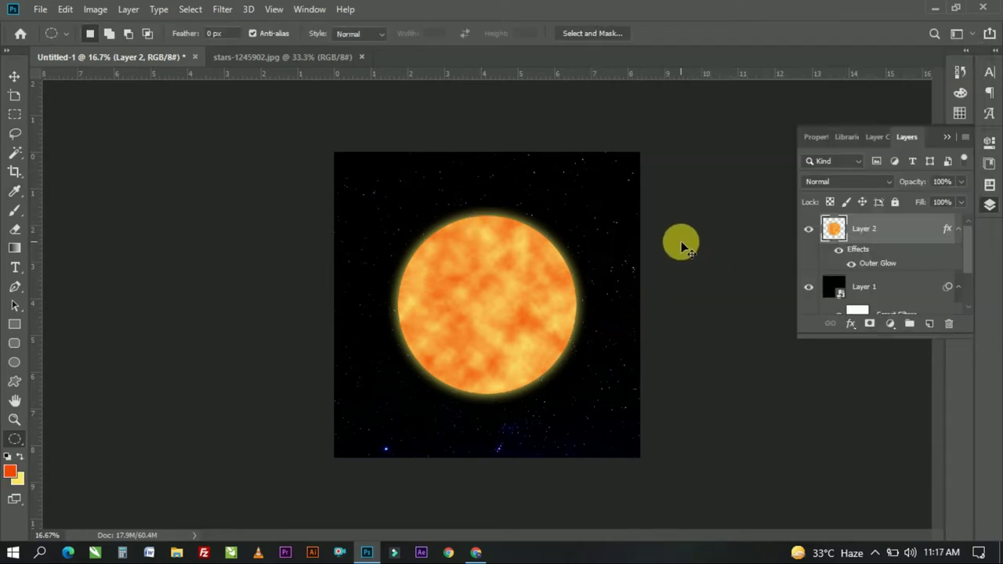
# Deselect and set up a soft round 114 px brush, dabbing a test spot
pyautogui.hotkey('ctrl', 'd')
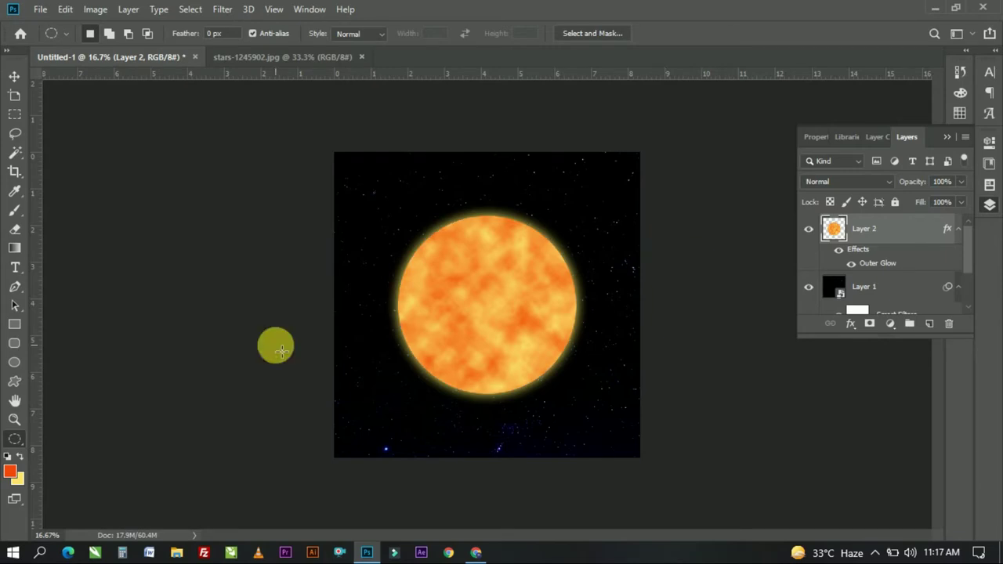
pyautogui.click(10, 470)
pyautogui.press('Return')
pyautogui.click(14, 210)
pyautogui.click(92, 33)
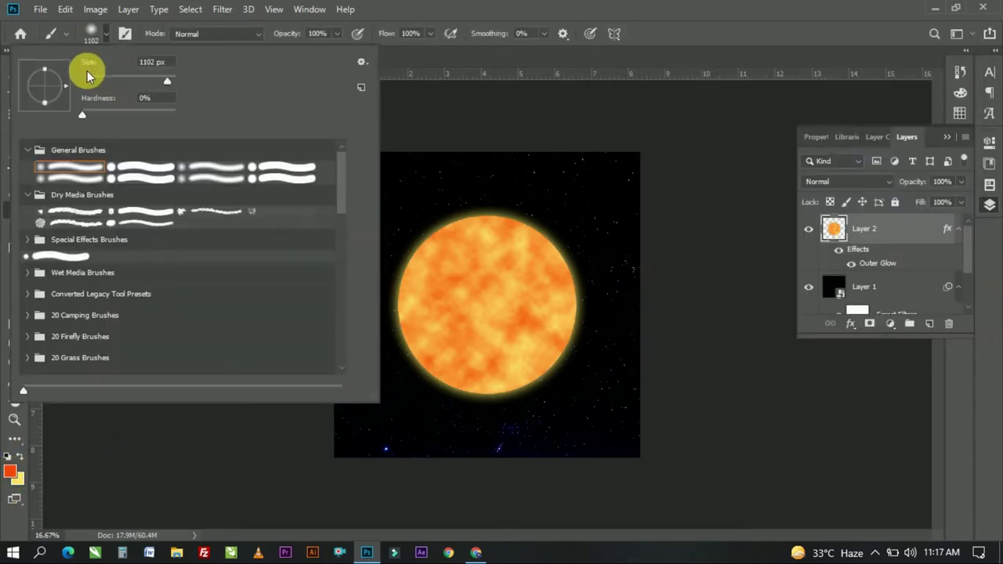
pyautogui.doubleClick(63, 213)
pyautogui.click(92, 32)
pyautogui.moveTo(125, 83); pyautogui.dragTo(134, 83)
pyautogui.press('Return')
pyautogui.click(504, 297)
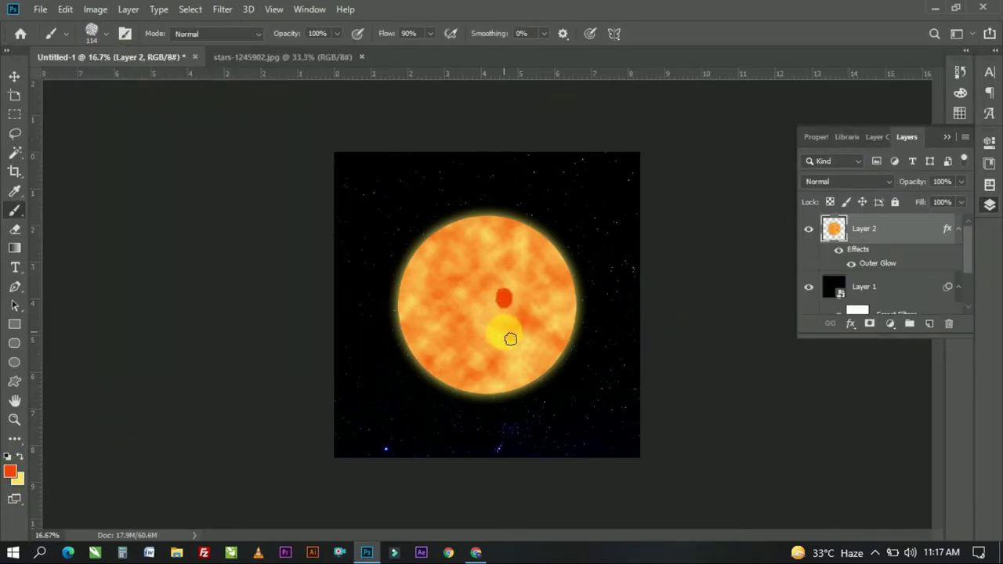
# Paint red-orange blotches across the sun's lower middle and upper left at 92% opacity
pyautogui.moveTo(336, 34)
pyautogui.mouseDown()
pyautogui.moveTo(302, 49)
pyautogui.moveTo(334, 49)
pyautogui.mouseUp()
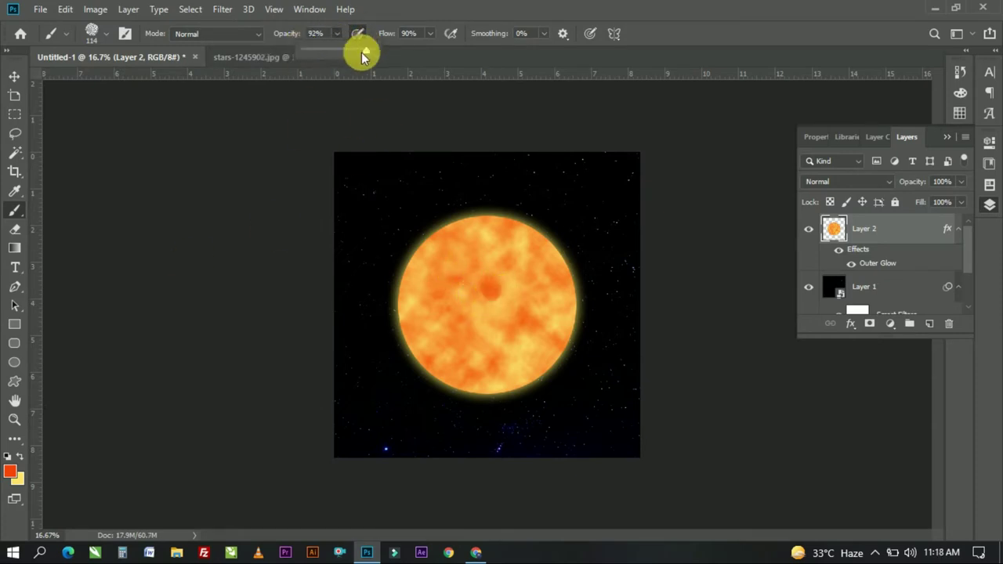
pyautogui.click(489, 285)
pyautogui.moveTo(503, 284)
pyautogui.mouseDown()
pyautogui.moveTo(481, 329)
pyautogui.moveTo(539, 333)
pyautogui.moveTo(514, 383)
pyautogui.moveTo(477, 367)
pyautogui.mouseUp()
pyautogui.click(542, 331)
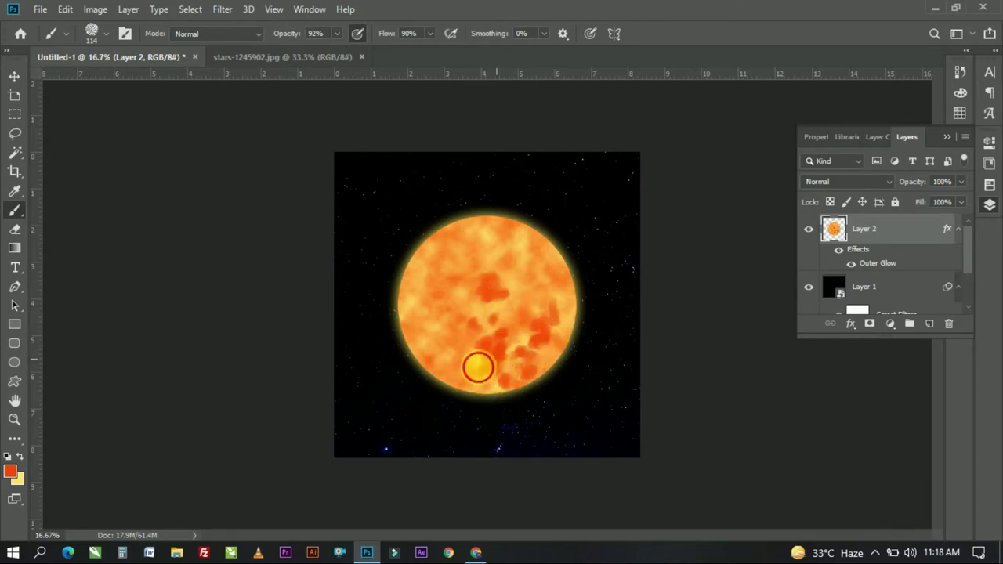
pyautogui.moveTo(510, 322)
pyautogui.mouseDown()
pyautogui.moveTo(510, 356)
pyautogui.moveTo(477, 329)
pyautogui.mouseUp()
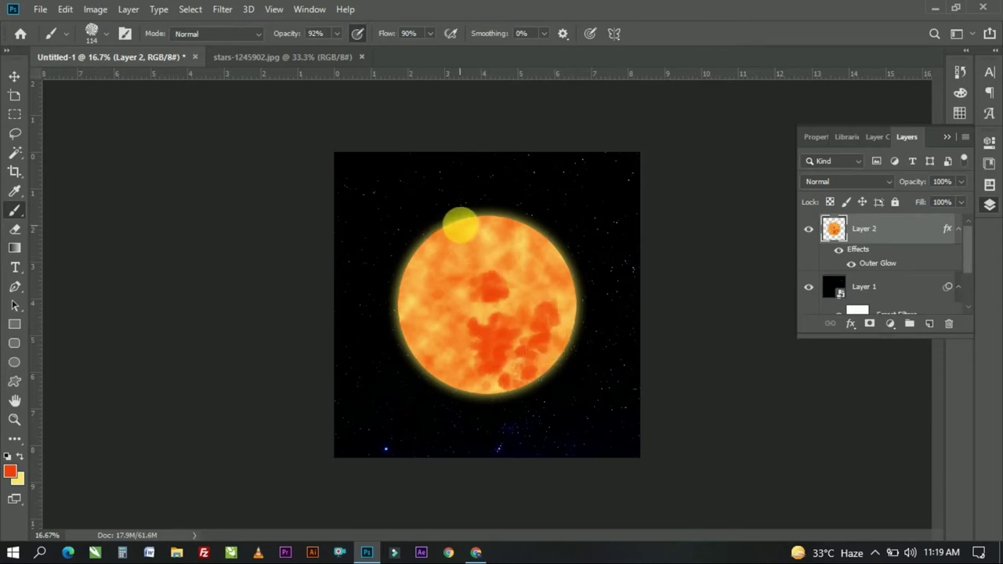
pyautogui.moveTo(463, 233)
pyautogui.mouseDown()
pyautogui.moveTo(426, 269)
pyautogui.moveTo(452, 271)
pyautogui.moveTo(426, 287)
pyautogui.moveTo(477, 295)
pyautogui.moveTo(536, 252)
pyautogui.moveTo(548, 288)
pyautogui.mouseUp()
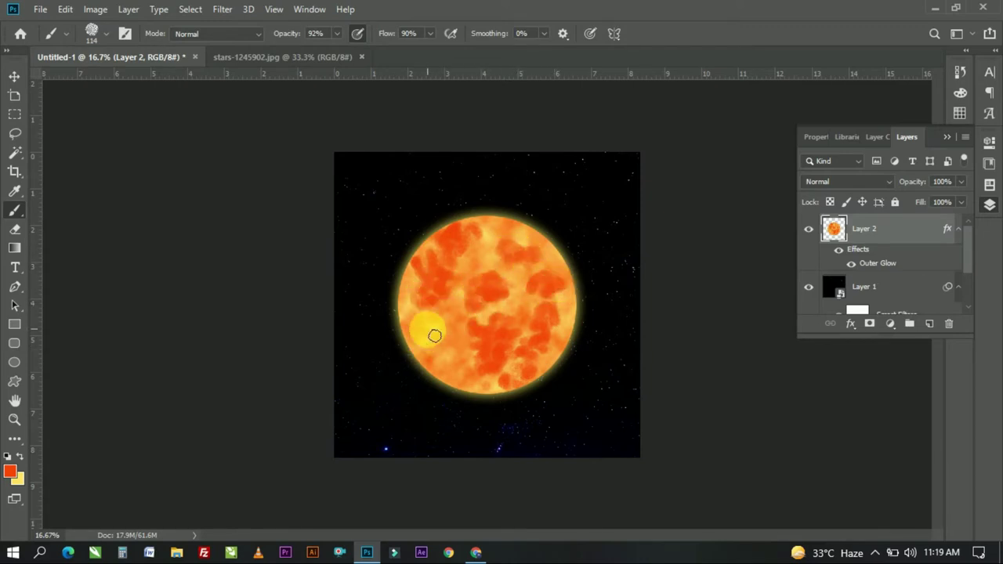
# Switch to the Smudge Tool with size 259 and adjust its strength
pyautogui.press('m')
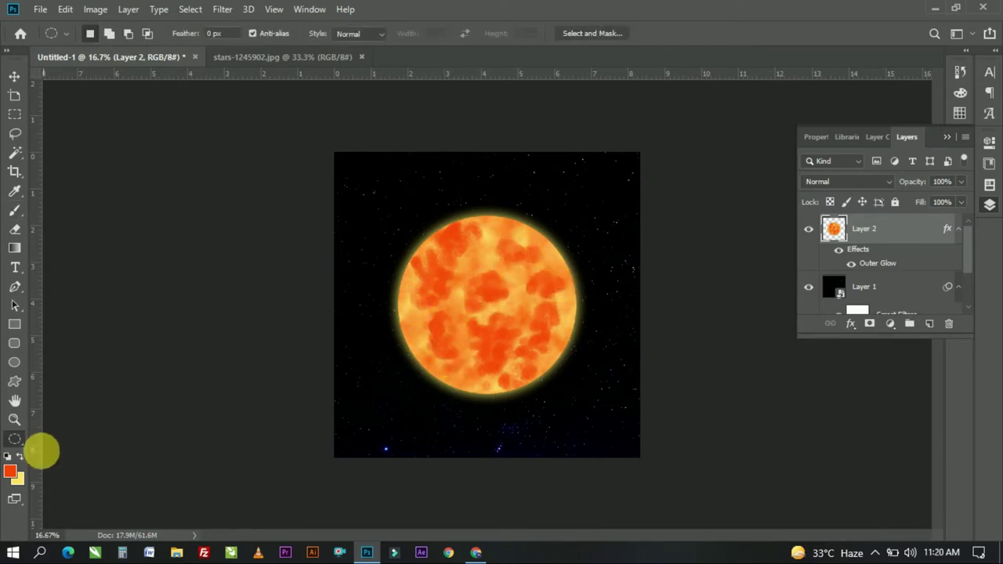
pyautogui.rightClick(21, 444)
pyautogui.click(73, 383)
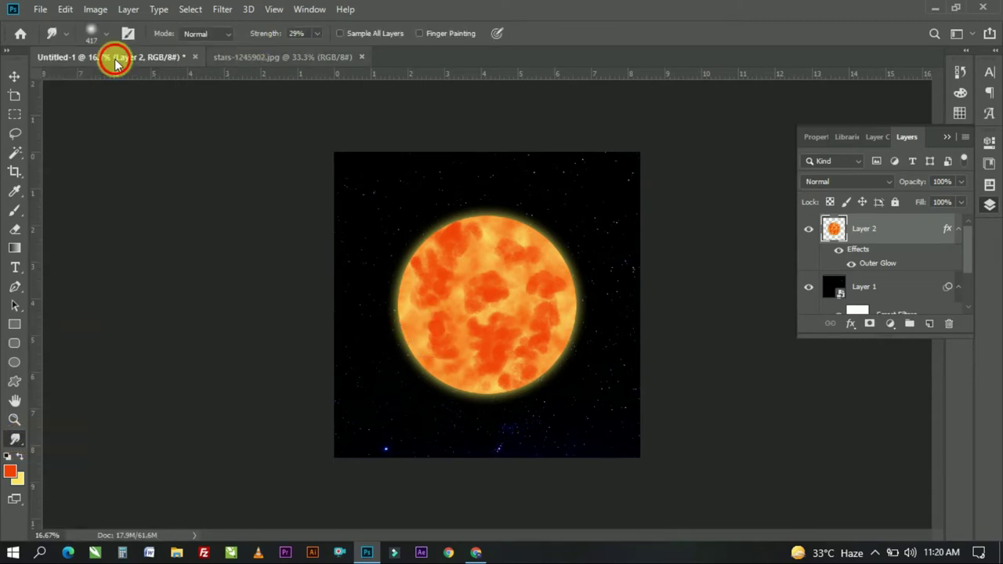
pyautogui.click(98, 35)
pyautogui.press('Return')
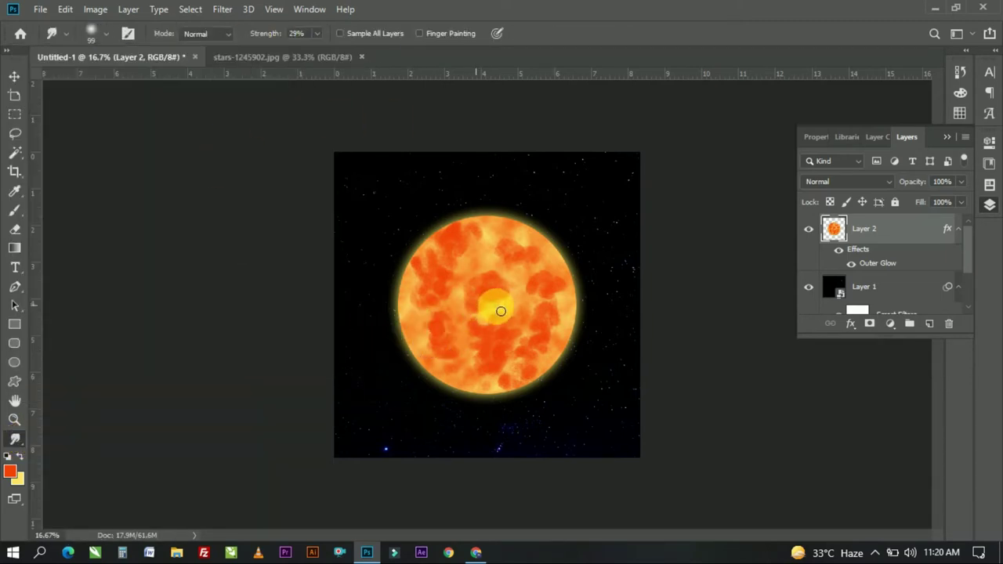
pyautogui.click(98, 35)
pyautogui.moveTo(137, 83); pyautogui.dragTo(152, 83)
pyautogui.press('Return')
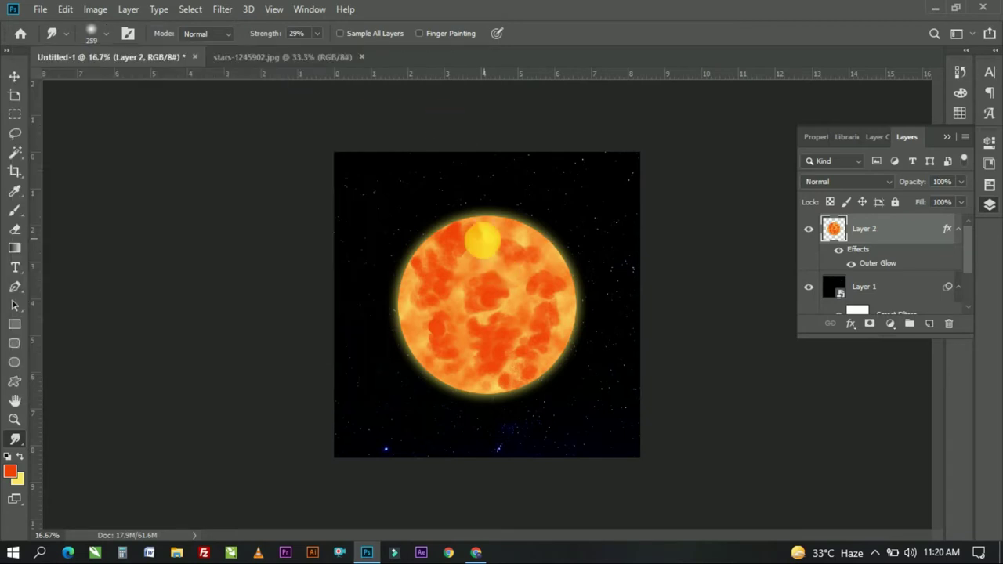
pyautogui.click(317, 34)
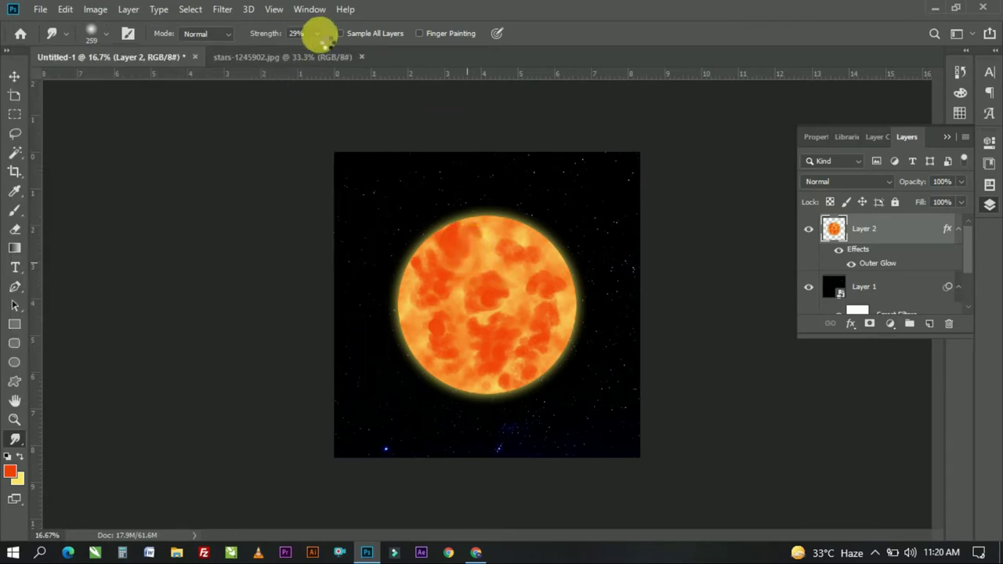
# Smudge the red blotches into swirls across the sun's centre and lower middle
pyautogui.moveTo(435, 301)
pyautogui.mouseDown()
pyautogui.moveTo(459, 291)
pyautogui.moveTo(488, 308)
pyautogui.moveTo(478, 354)
pyautogui.moveTo(476, 324)
pyautogui.mouseUp()
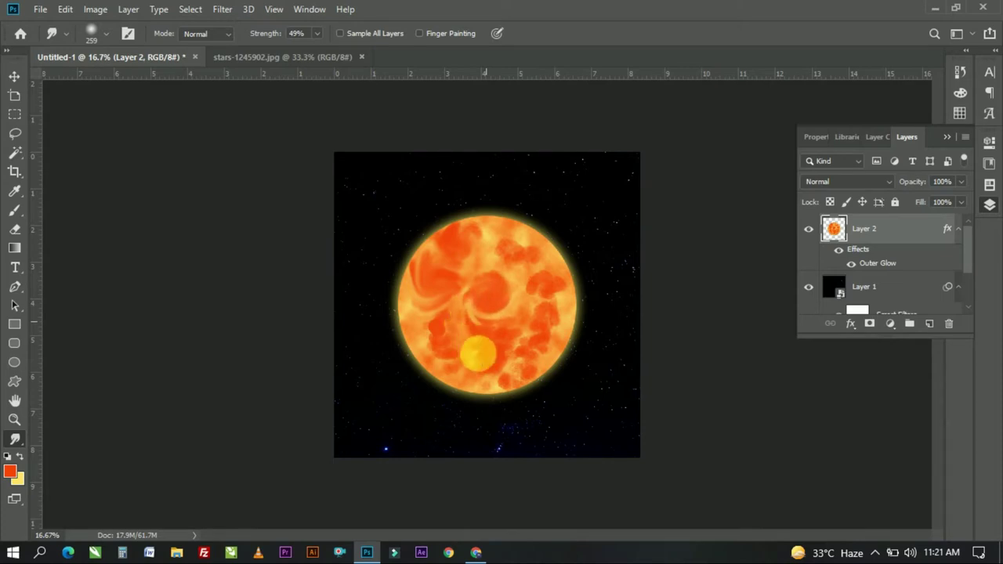
pyautogui.moveTo(481, 356); pyautogui.dragTo(487, 363)
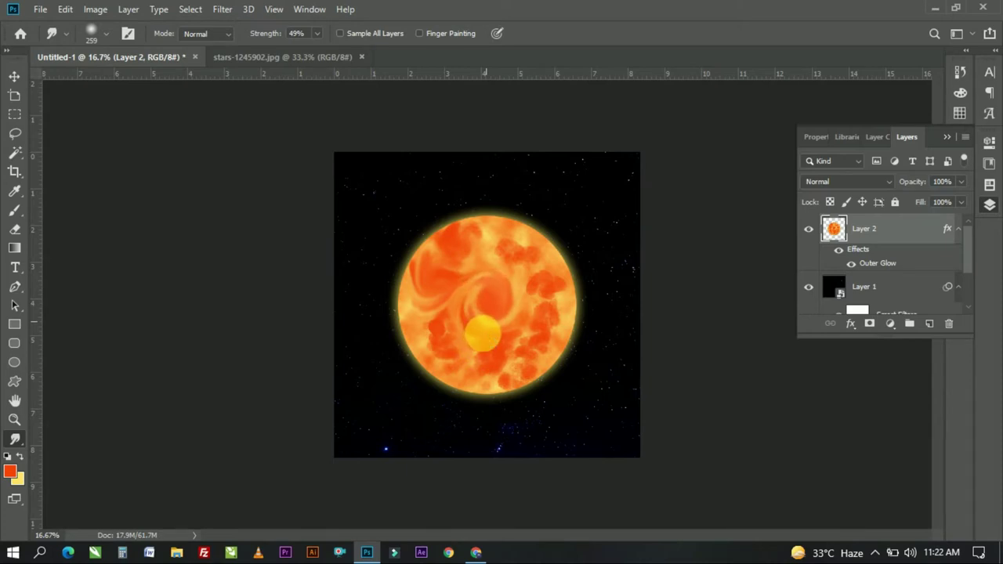
pyautogui.moveTo(518, 269)
pyautogui.mouseDown()
pyautogui.moveTo(533, 336)
pyautogui.moveTo(485, 392)
pyautogui.moveTo(429, 349)
pyautogui.moveTo(482, 377)
pyautogui.moveTo(525, 363)
pyautogui.moveTo(484, 335)
pyautogui.moveTo(530, 370)
pyautogui.mouseUp()
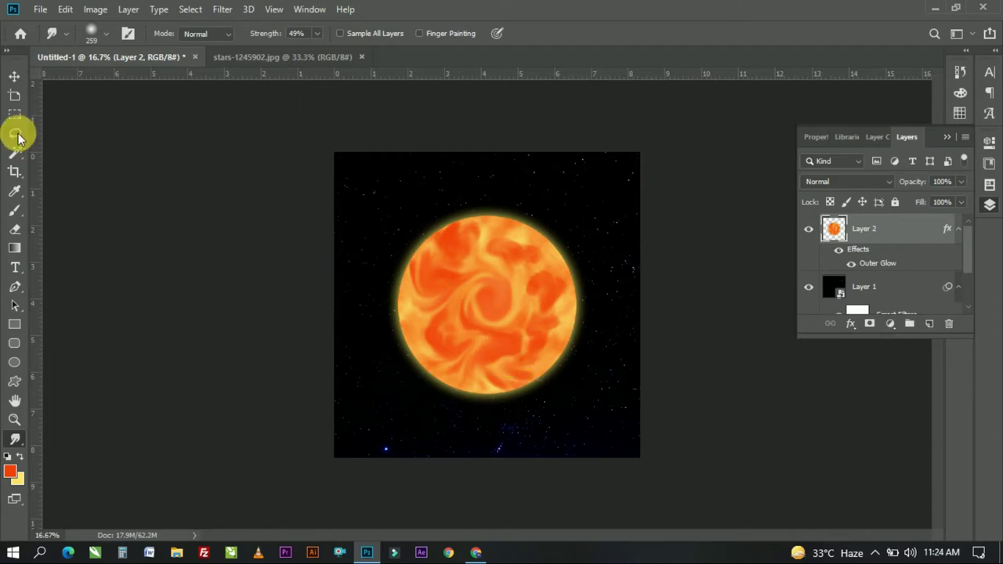
# Switch back to the Brush tool and browse its brush presets
pyautogui.click(14, 210)
pyautogui.click(95, 33)
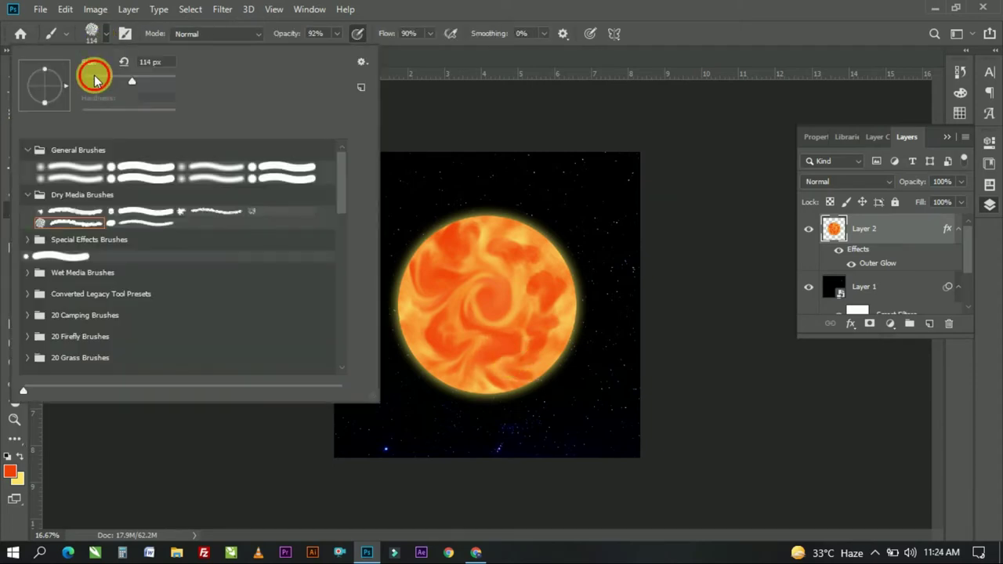
pyautogui.click(423, 122)
pyautogui.click(106, 33)
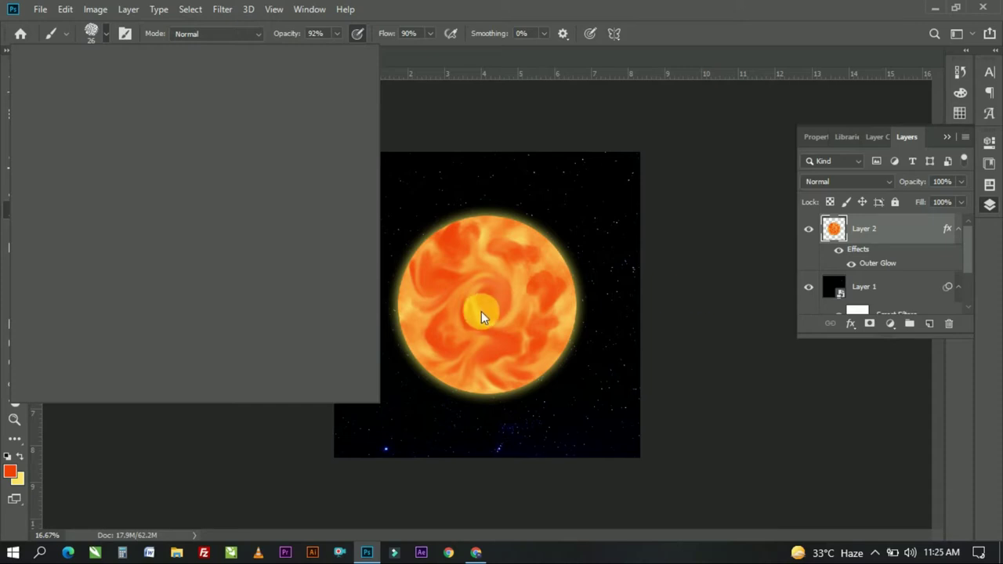
pyautogui.click(535, 246)
pyautogui.click(102, 35)
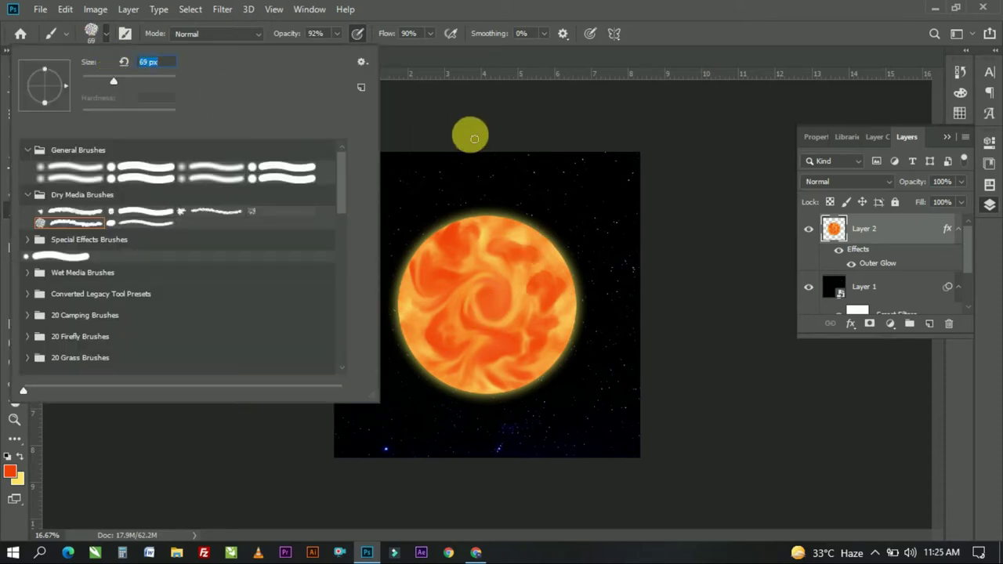
pyautogui.click(468, 134)
pyautogui.click(91, 32)
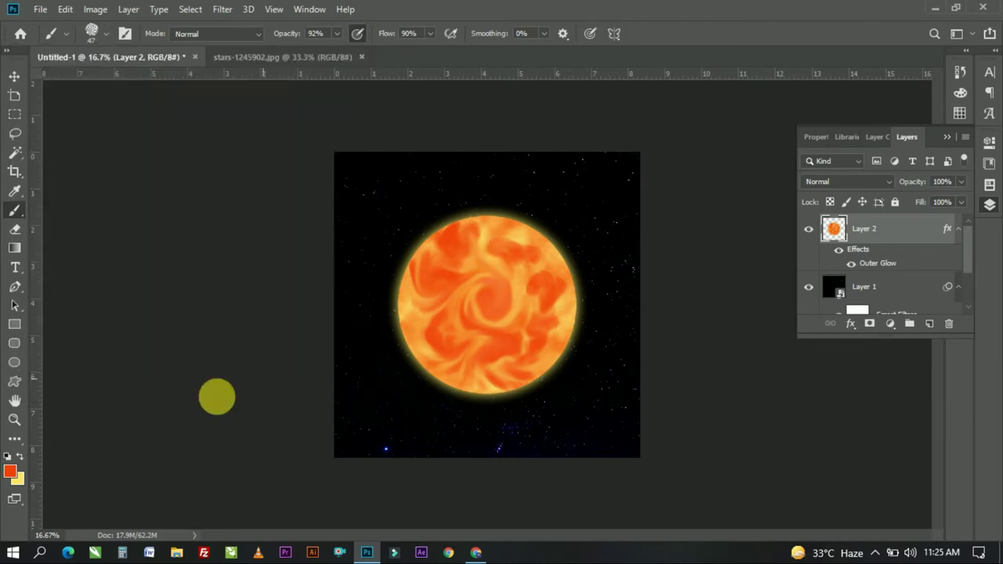
# Swap the colours and pick pale cream f9f5e1 as the foreground
pyautogui.click(19, 456)
pyautogui.click(9, 471)
pyautogui.moveTo(640, 97); pyautogui.dragTo(613, 89)
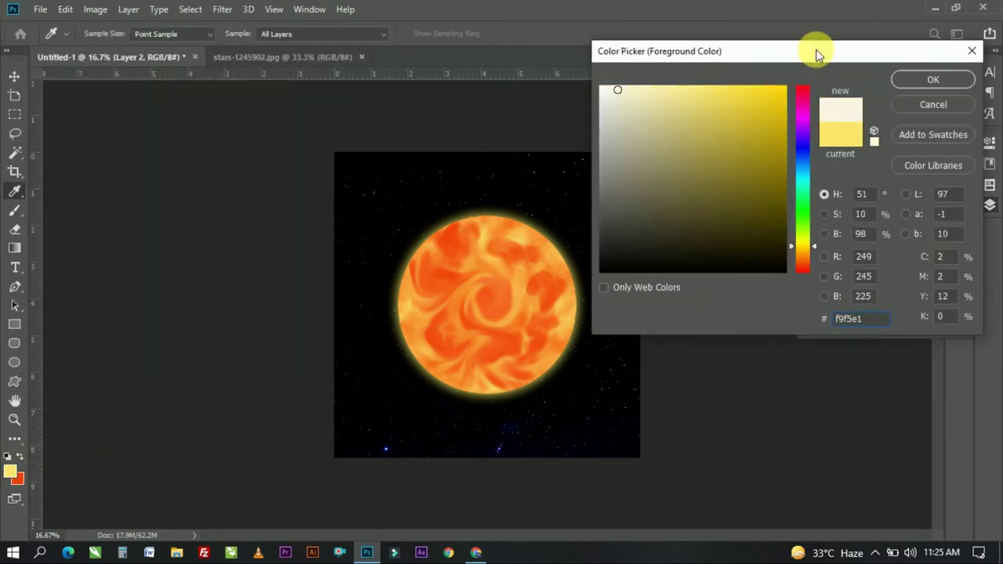
# Confirm the pale cream colour and undo a stray pale stroke
pyautogui.press('Return')
pyautogui.click(503, 237)
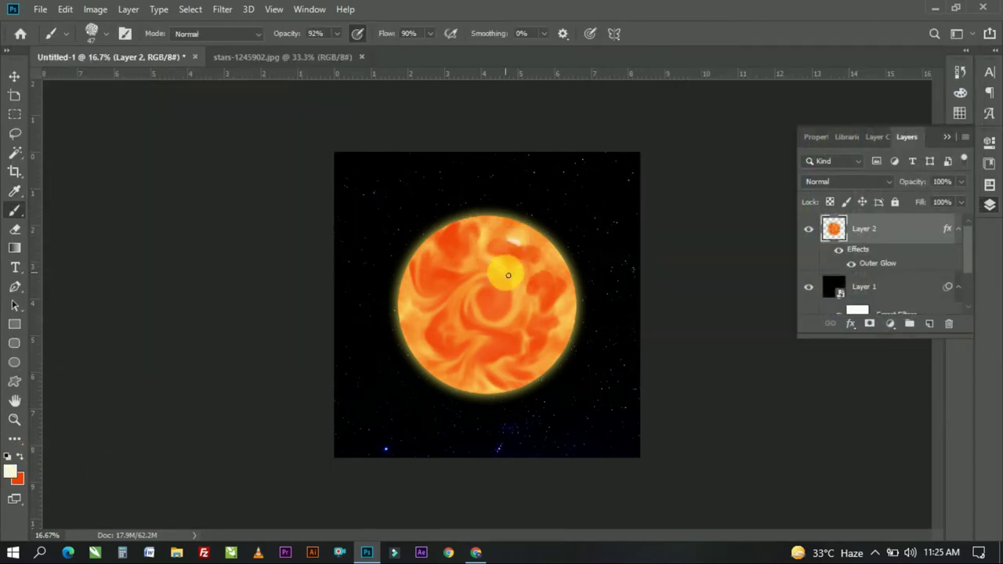
pyautogui.click(106, 33)
pyautogui.press('Return')
pyautogui.scroll(3, 479, 117)
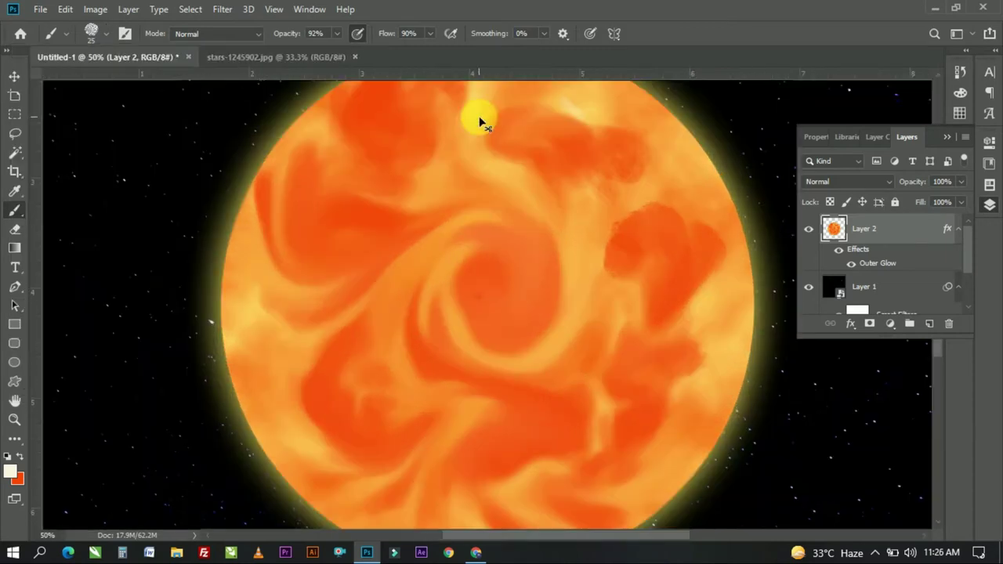
pyautogui.scroll(-1, 478, 115)
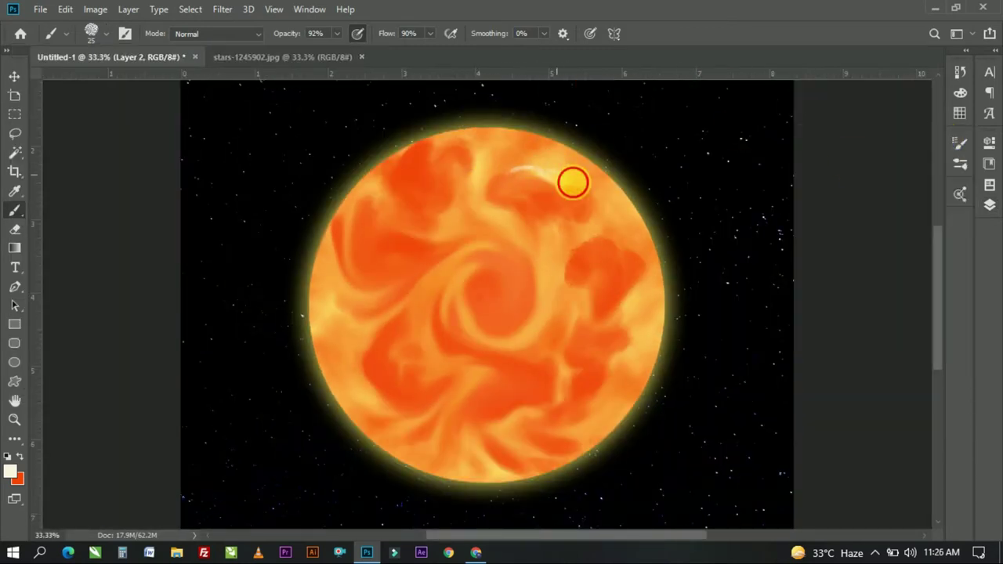
pyautogui.click(106, 33)
pyautogui.click(502, 149)
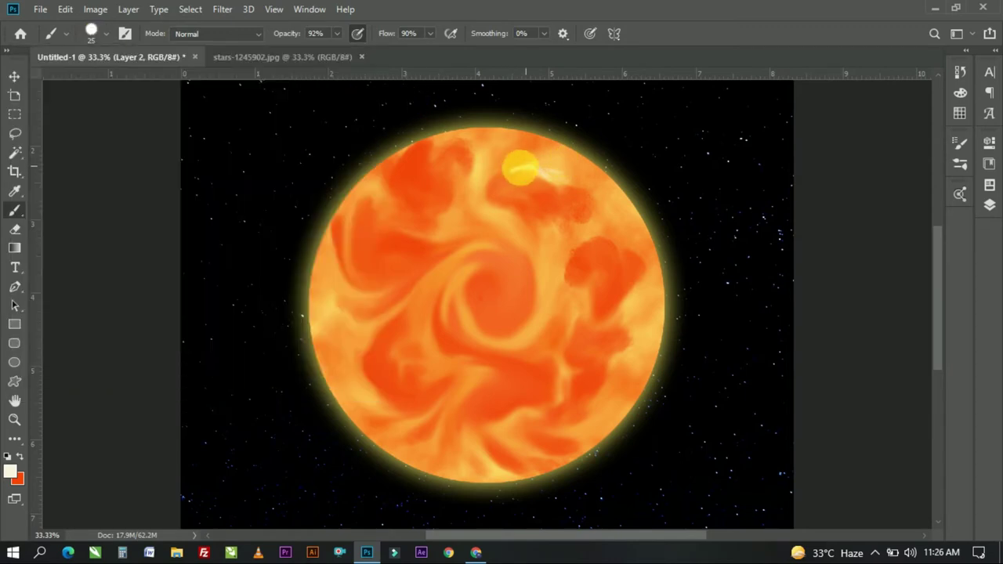
pyautogui.hotkey('ctrl', 'z')
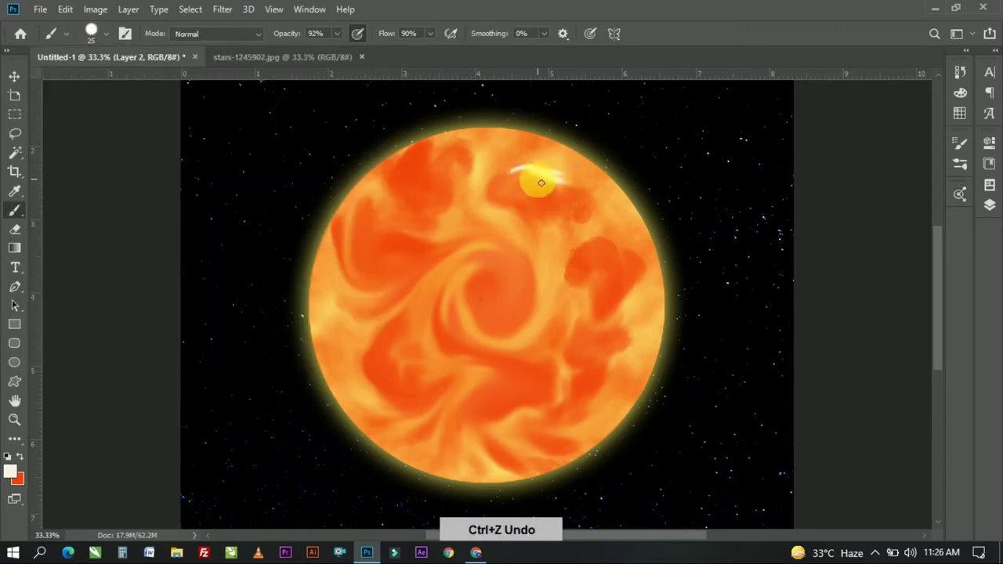
# Paint a thin pale streak near the sun's top with a 15 px brush at 53% opacity
pyautogui.moveTo(287, 33); pyautogui.dragTo(206, 47)
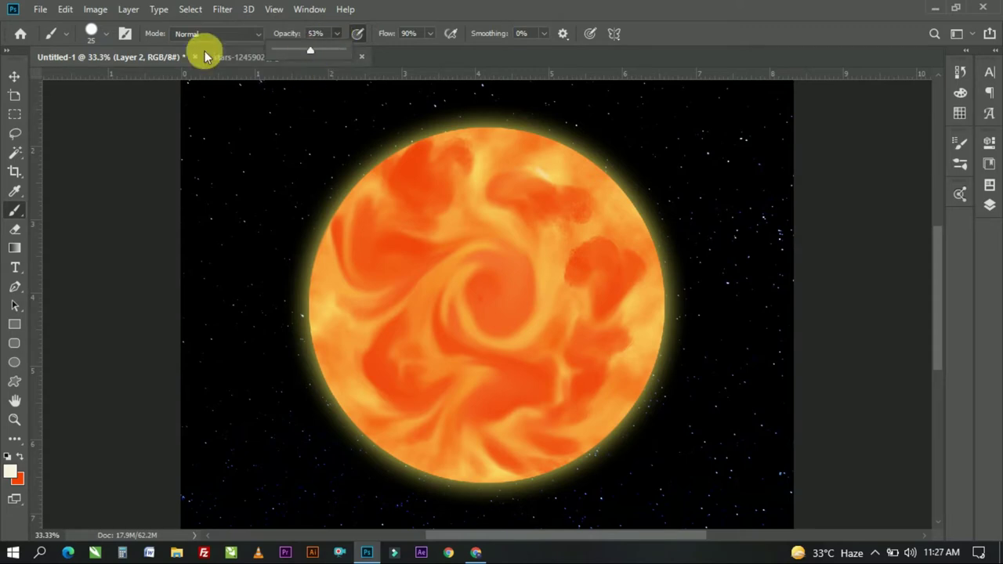
pyautogui.click(99, 33)
pyautogui.click(495, 102)
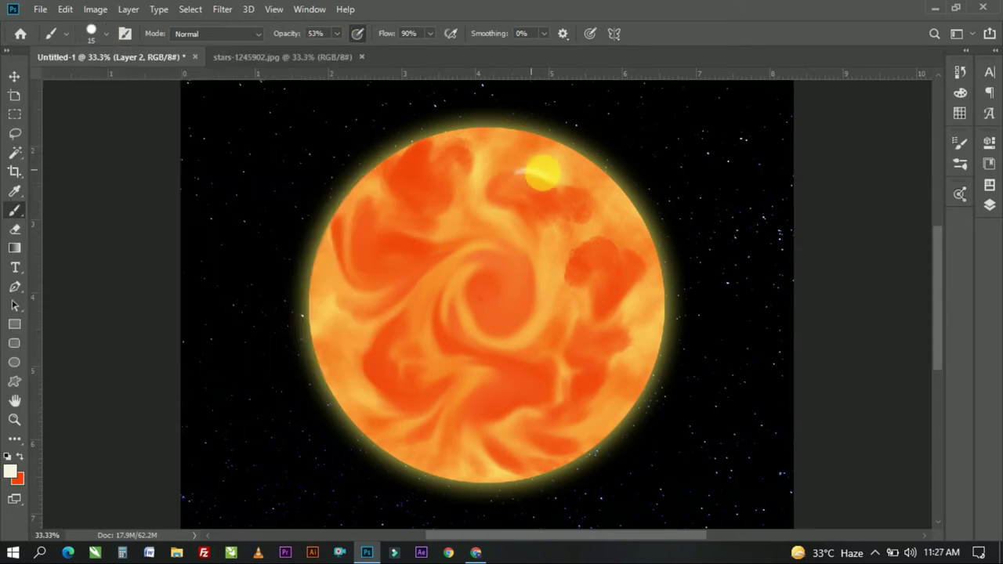
pyautogui.moveTo(544, 173); pyautogui.dragTo(558, 175)
# Blend orange-red over the streak's edge with a 36 px brush
pyautogui.click(100, 35)
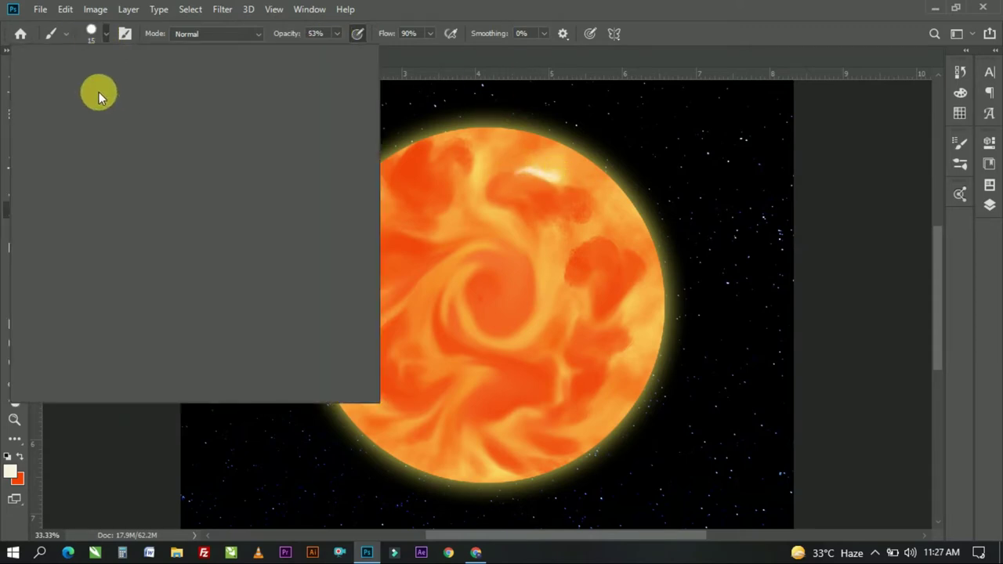
pyautogui.click(502, 116)
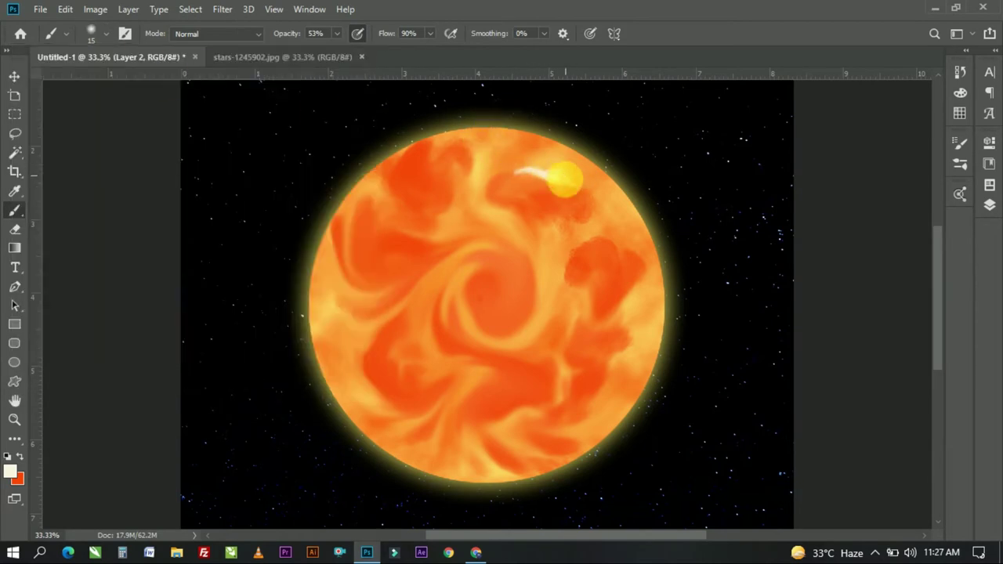
pyautogui.click(101, 34)
pyautogui.moveTo(102, 76); pyautogui.dragTo(112, 77)
pyautogui.click(505, 177)
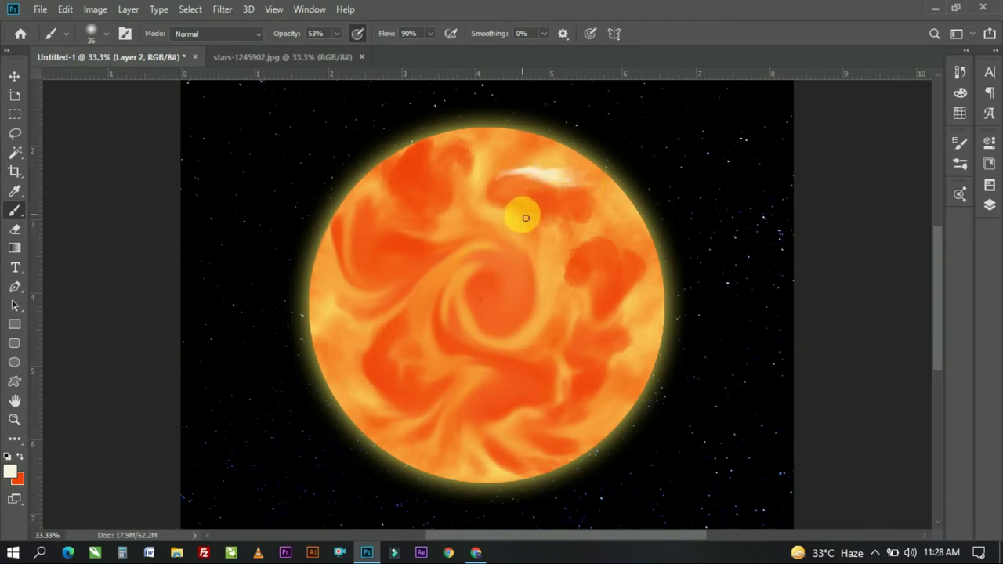
pyautogui.press('x')
pyautogui.moveTo(558, 181); pyautogui.dragTo(568, 179)
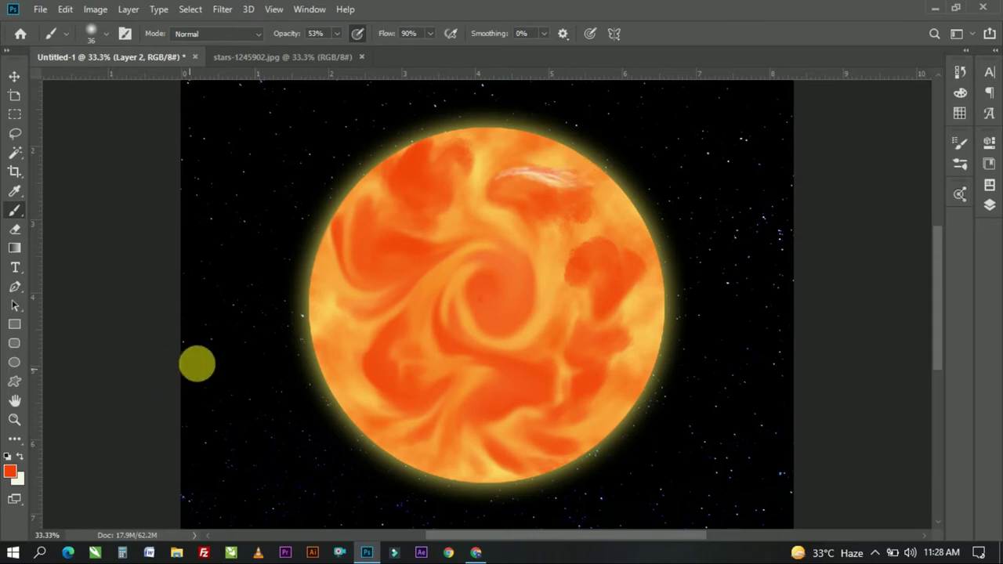
# Set a pale yellow foreground colour
pyautogui.press('x')
pyautogui.click(9, 470)
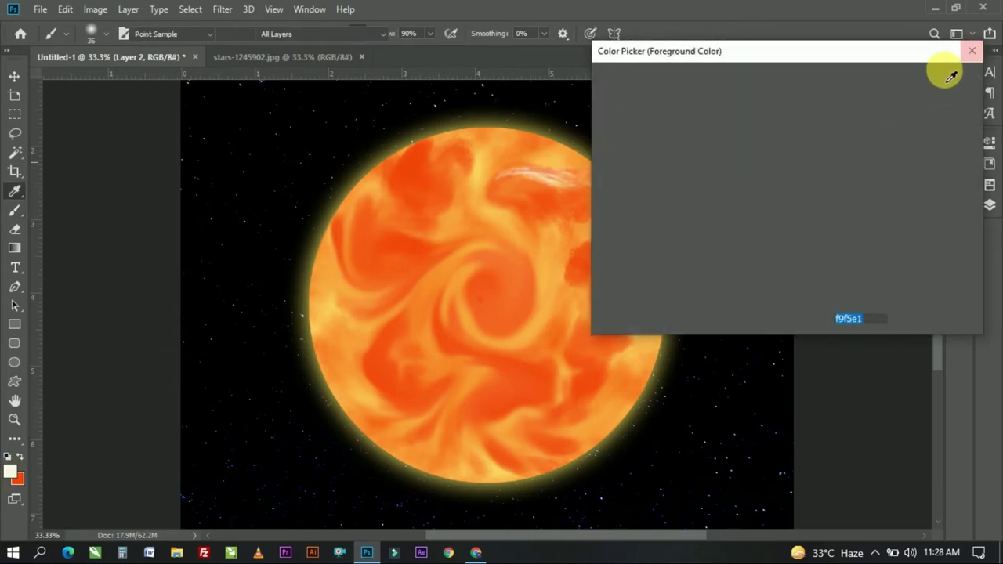
pyautogui.click(971, 51)
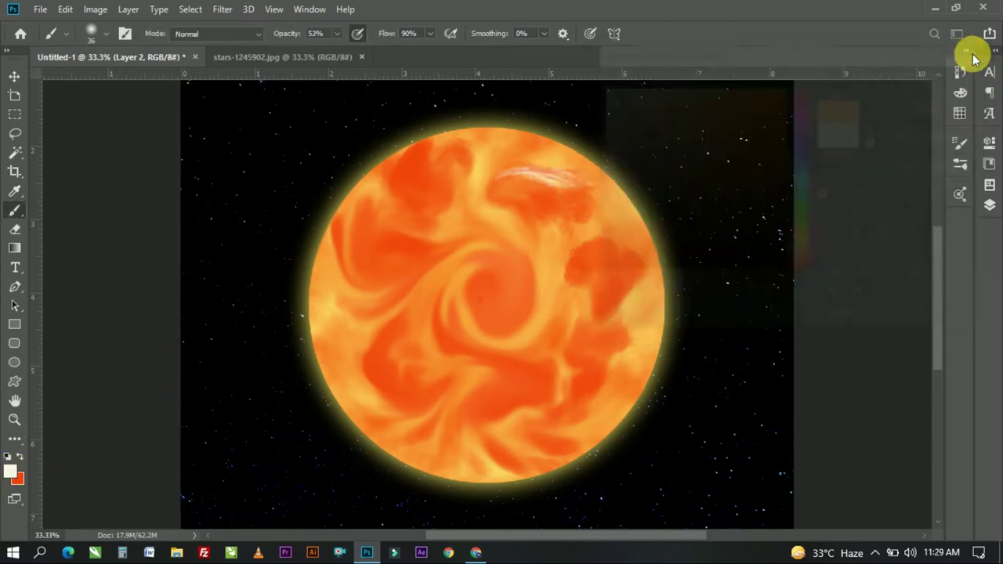
pyautogui.click(11, 471)
pyautogui.click(677, 94)
pyautogui.press('Return')
# Brush pale cream strokes over the sun's centre swirl and lower left, switching between 120 and 40 px sizes
pyautogui.press('b')
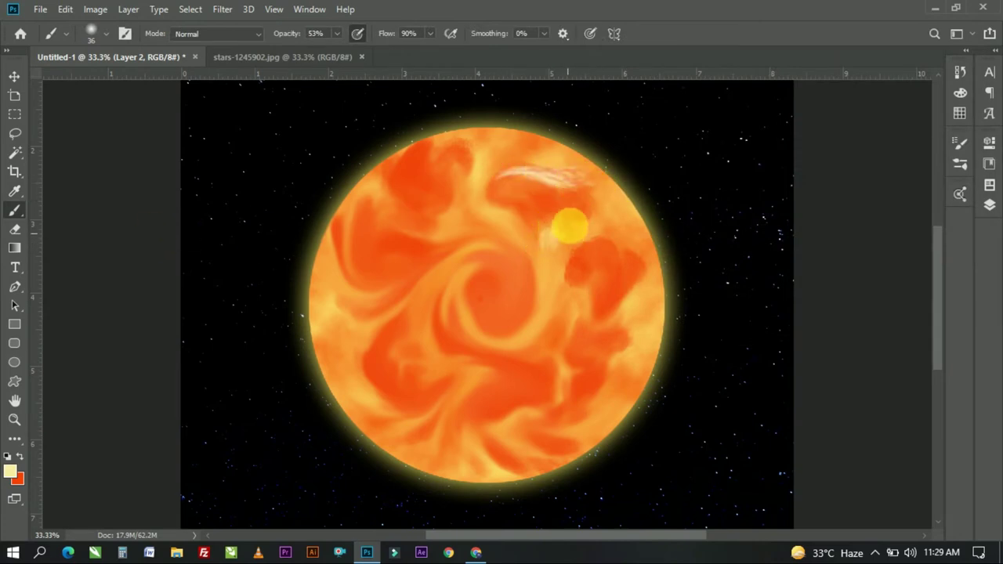
pyautogui.moveTo(577, 287); pyautogui.dragTo(617, 322)
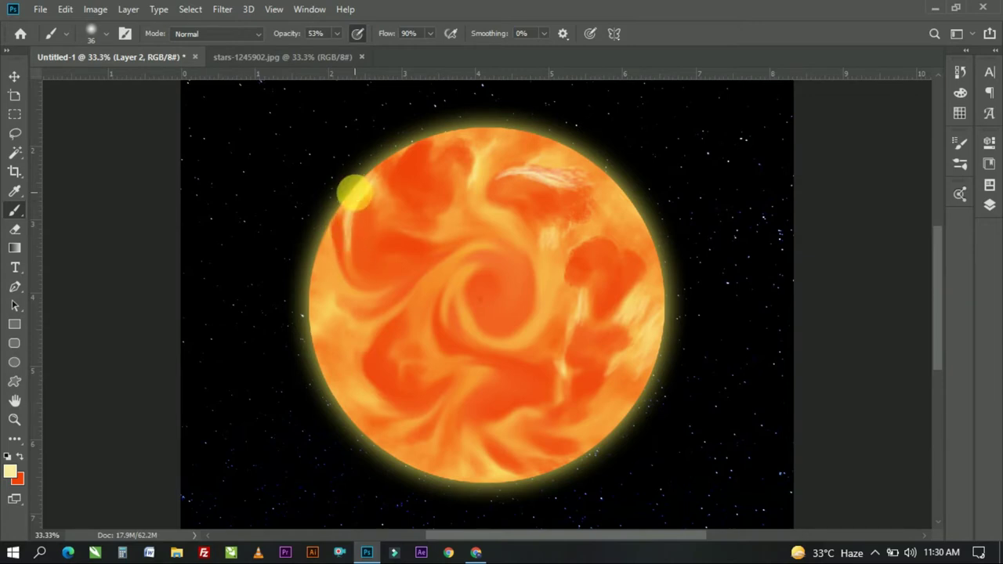
pyautogui.click(106, 33)
pyautogui.click(370, 188)
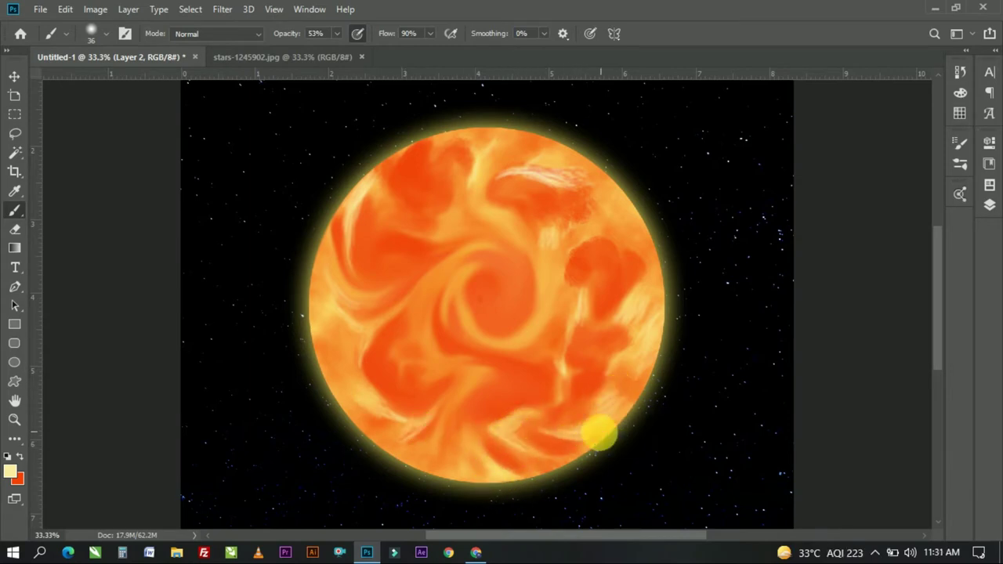
pyautogui.click(86, 35)
pyautogui.click(454, 278)
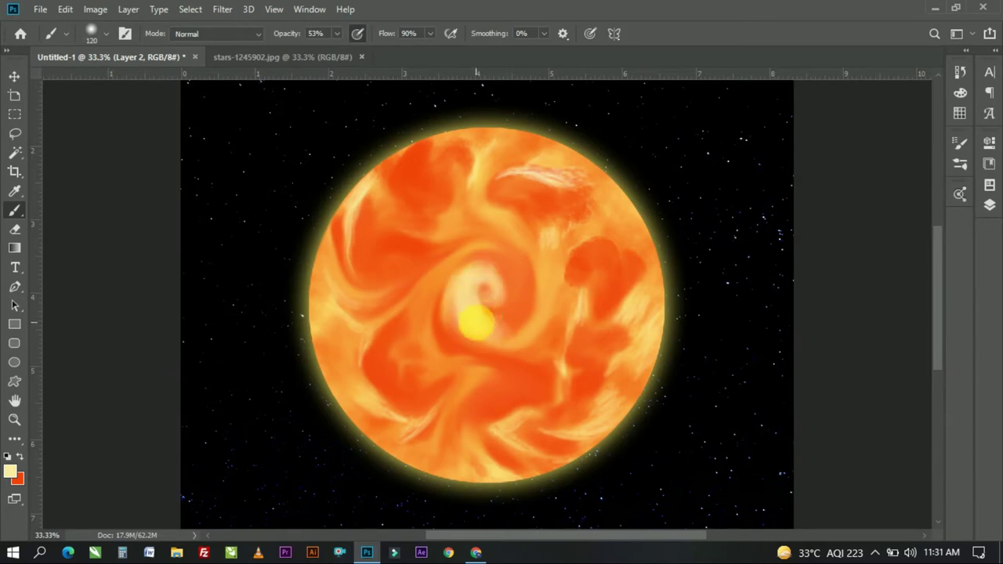
pyautogui.moveTo(506, 297)
pyautogui.mouseDown()
pyautogui.moveTo(448, 284)
pyautogui.moveTo(521, 335)
pyautogui.moveTo(515, 296)
pyautogui.mouseUp()
pyautogui.press('x')
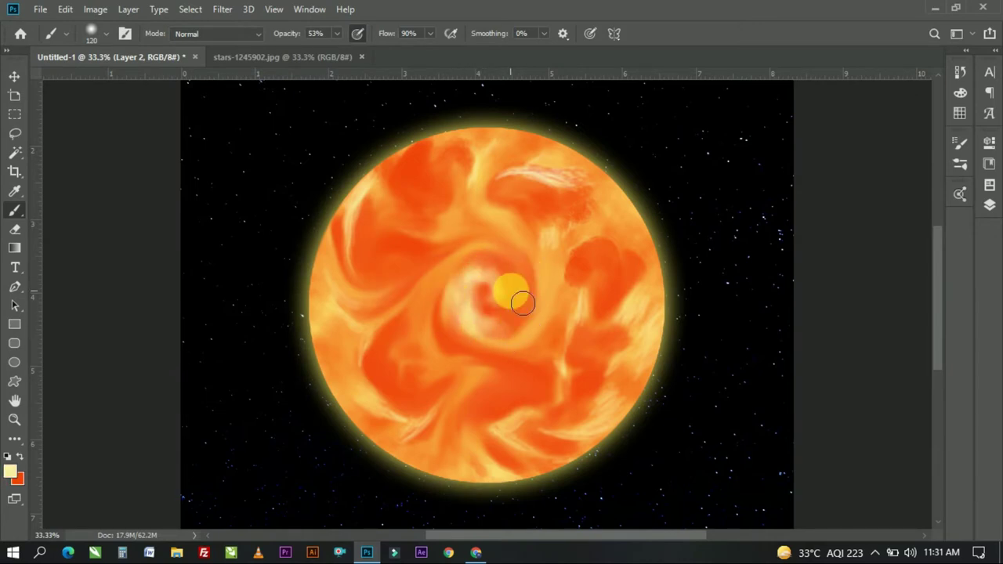
pyautogui.press('[')
pyautogui.press('[')
pyautogui.press('[')
pyautogui.press('[')
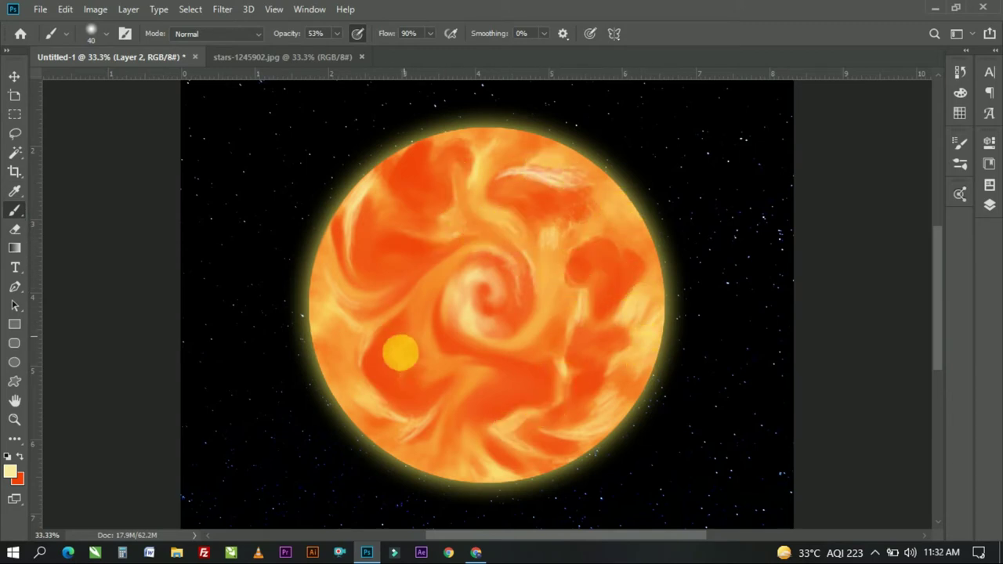
pyautogui.moveTo(410, 363)
pyautogui.mouseDown()
pyautogui.moveTo(458, 361)
pyautogui.moveTo(490, 377)
pyautogui.mouseUp()
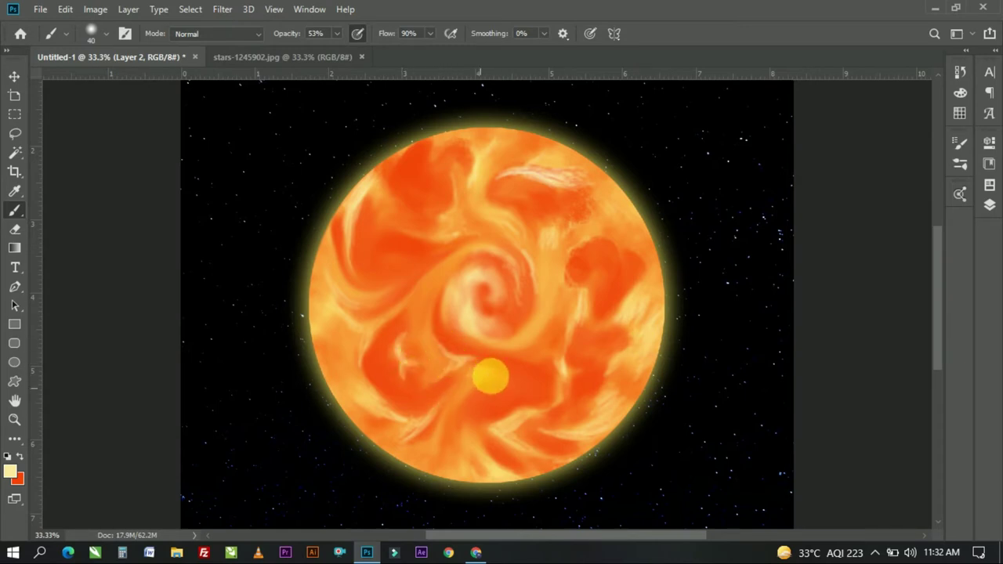
# Smear the pale centre strokes downward with a 108 px Smudge brush
pyautogui.click(14, 439)
pyautogui.click(93, 34)
pyautogui.click(116, 81)
pyautogui.click(479, 296)
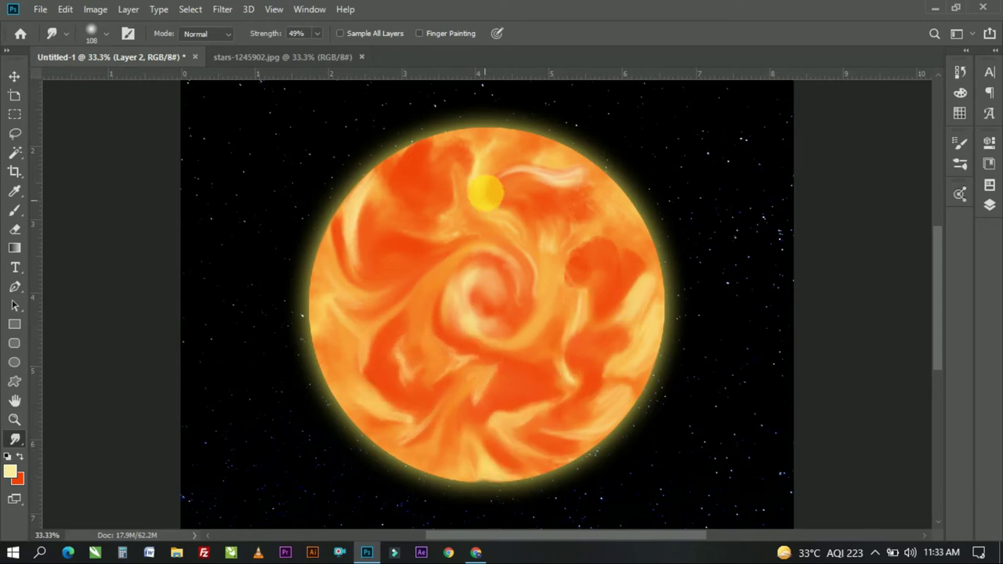
pyautogui.press('b')
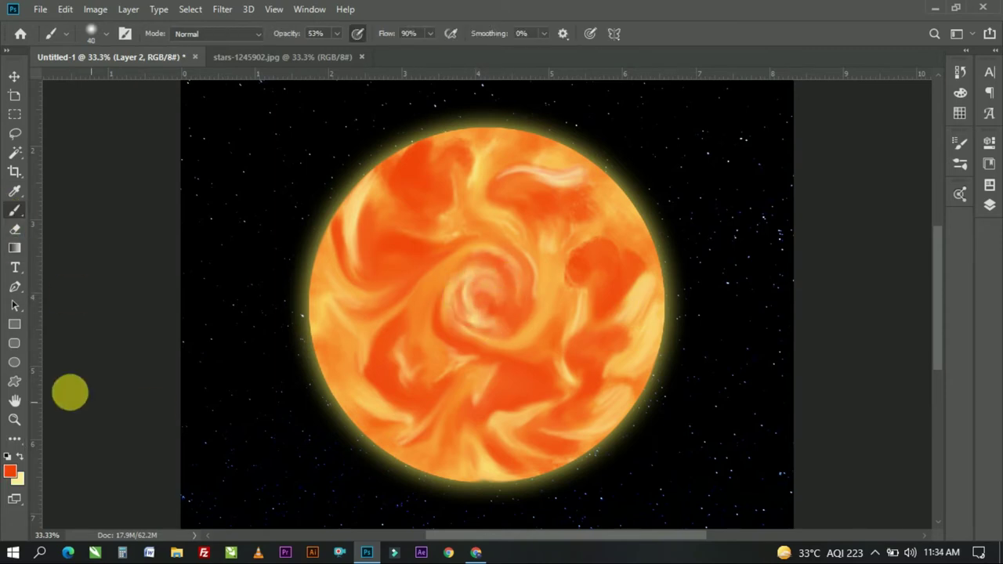
pyautogui.press('r')
pyautogui.moveTo(493, 287); pyautogui.dragTo(513, 335)
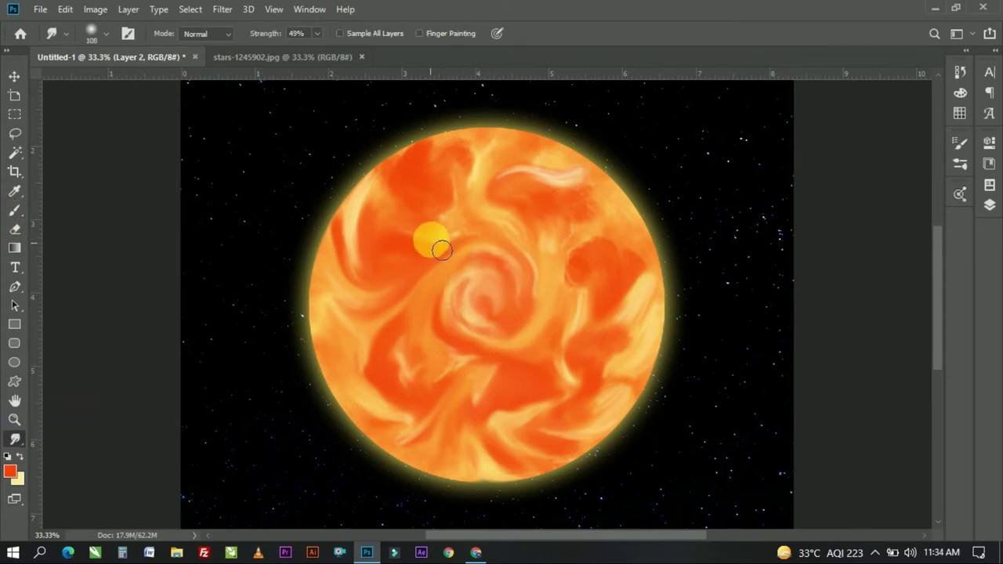
pyautogui.click(223, 9)
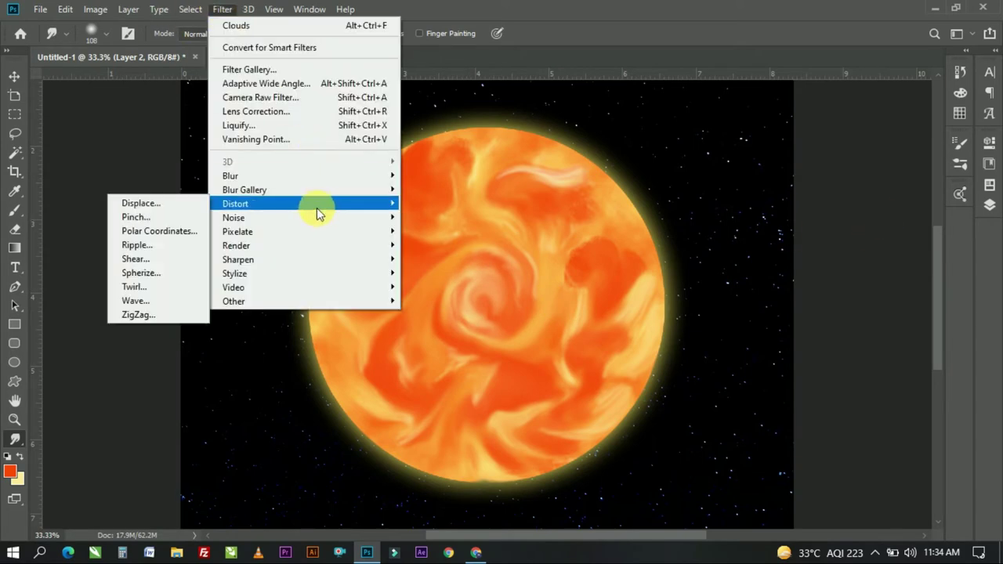
# Apply a Twirl distortion to the sun, adjusting the twirl angle in the preview
pyautogui.click(174, 287)
pyautogui.moveTo(561, 59); pyautogui.dragTo(828, 32)
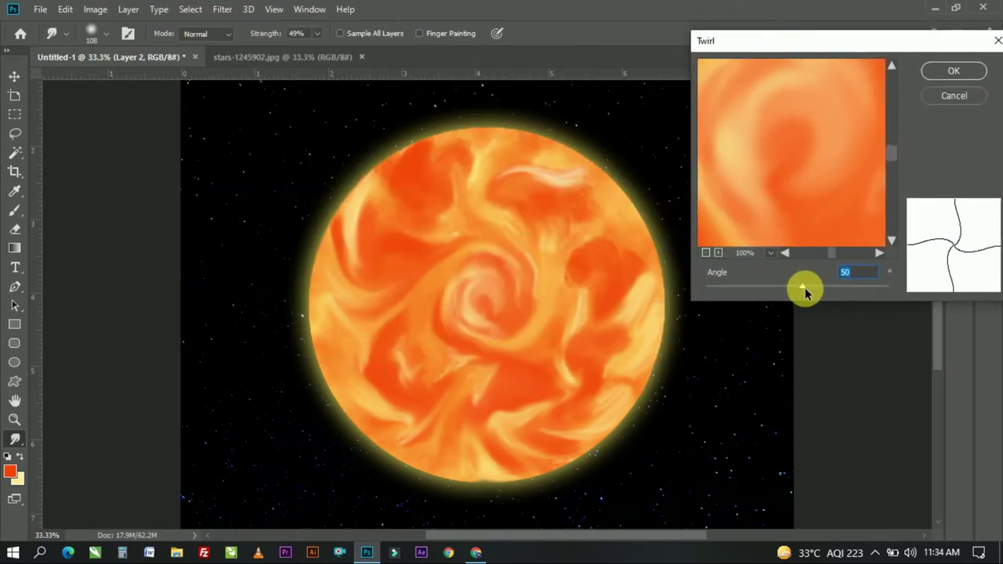
pyautogui.moveTo(801, 287)
pyautogui.mouseDown()
pyautogui.moveTo(890, 280)
pyautogui.moveTo(789, 298)
pyautogui.moveTo(809, 298)
pyautogui.mouseUp()
pyautogui.click(706, 253)
pyautogui.click(705, 252)
pyautogui.click(706, 253)
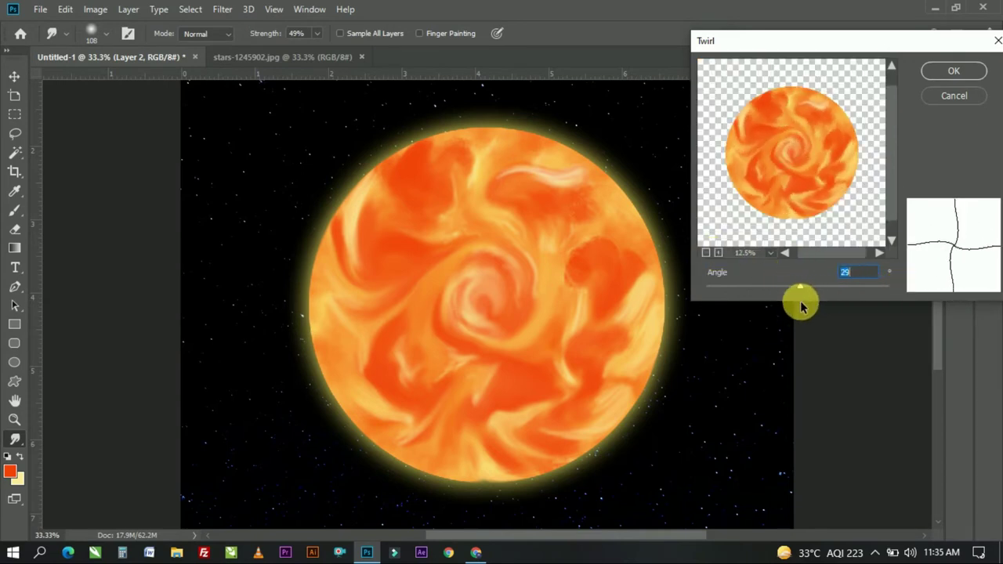
pyautogui.press('Return')
# Start a Wave distortion, trying wave types and narrowing wavelength and amplitude to a maximum of 2
pyautogui.click(219, 9)
pyautogui.moveTo(235, 204)
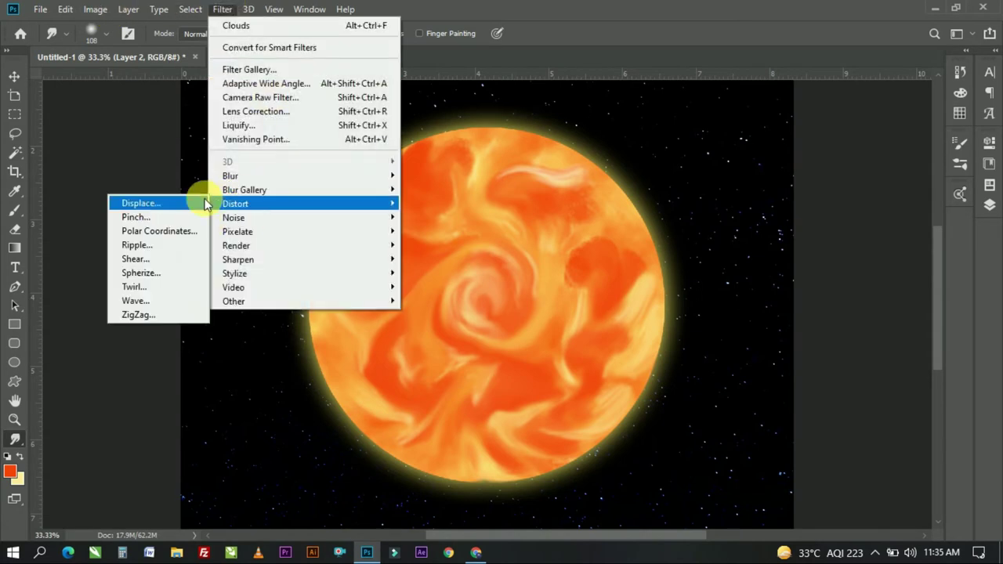
pyautogui.click(184, 299)
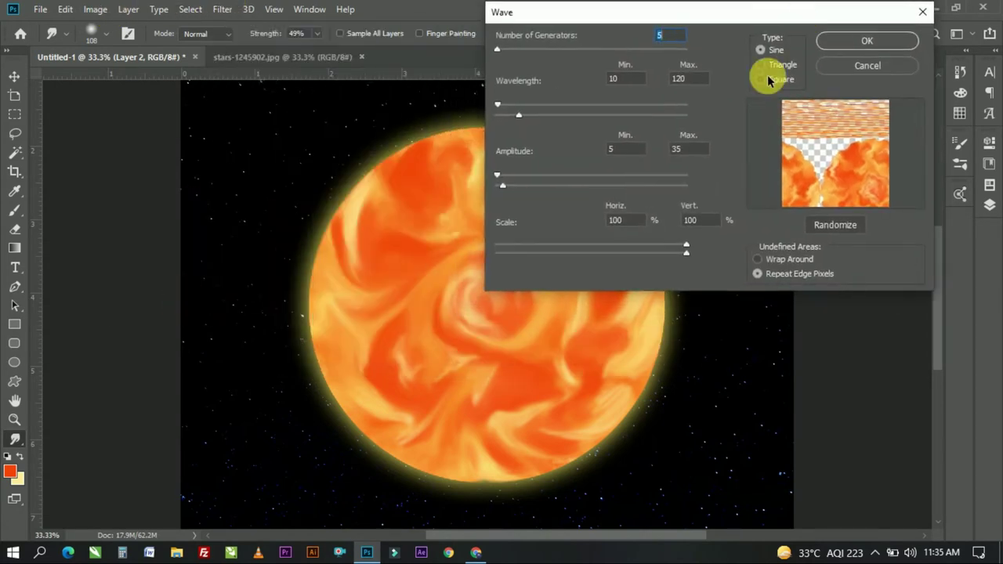
pyautogui.click(760, 79)
pyautogui.click(760, 64)
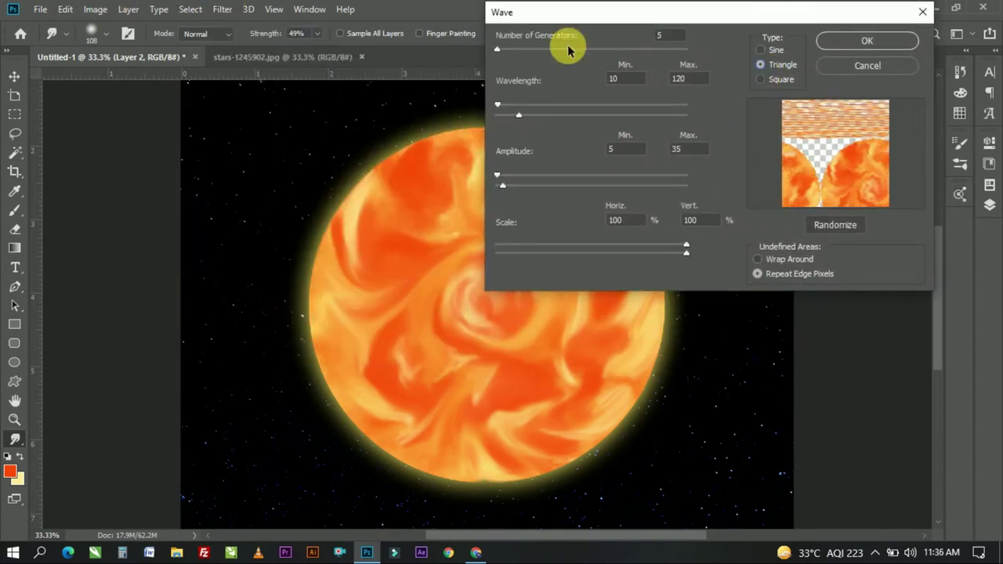
pyautogui.moveTo(568, 44); pyautogui.dragTo(579, 44)
pyautogui.moveTo(496, 104); pyautogui.dragTo(550, 114)
pyautogui.moveTo(497, 174)
pyautogui.mouseDown()
pyautogui.moveTo(589, 171)
pyautogui.moveTo(479, 201)
pyautogui.mouseUp()
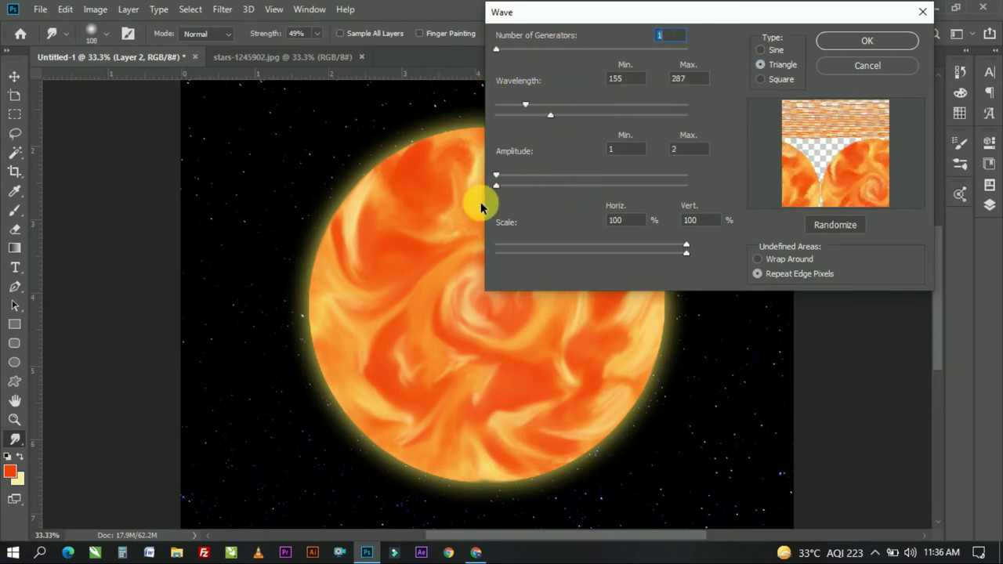
pyautogui.moveTo(588, 185); pyautogui.dragTo(496, 184)
# Apply the Wave with 602 sine generators, wavelength 1–2, smaller scale and repeated edge pixels
pyautogui.moveTo(687, 244)
pyautogui.mouseDown()
pyautogui.moveTo(537, 244)
pyautogui.moveTo(596, 252)
pyautogui.mouseUp()
pyautogui.click(756, 259)
pyautogui.click(754, 274)
pyautogui.moveTo(525, 104)
pyautogui.mouseDown()
pyautogui.moveTo(586, 107)
pyautogui.moveTo(496, 115)
pyautogui.mouseUp()
pyautogui.moveTo(496, 49); pyautogui.dragTo(610, 49)
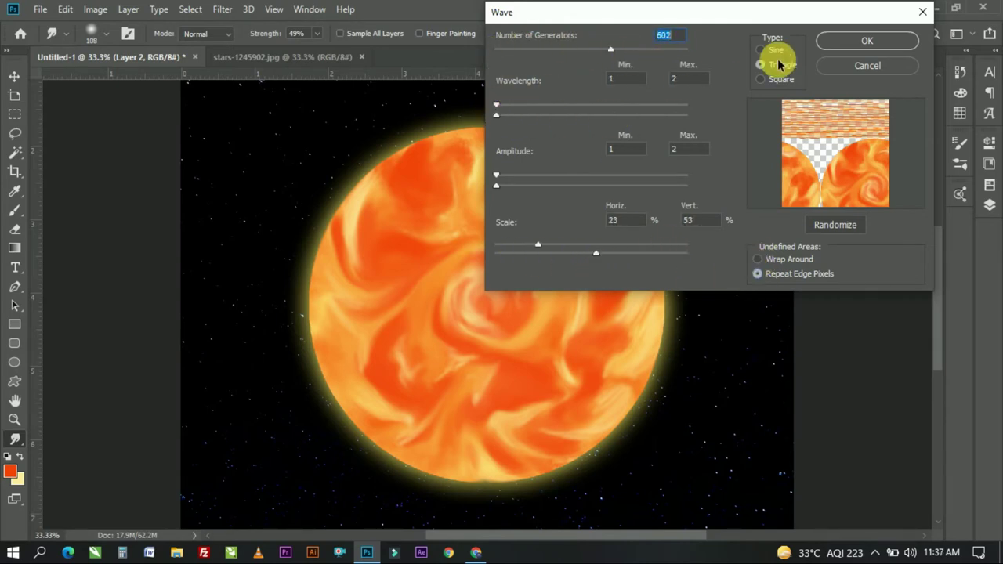
pyautogui.click(774, 51)
pyautogui.press('Return')
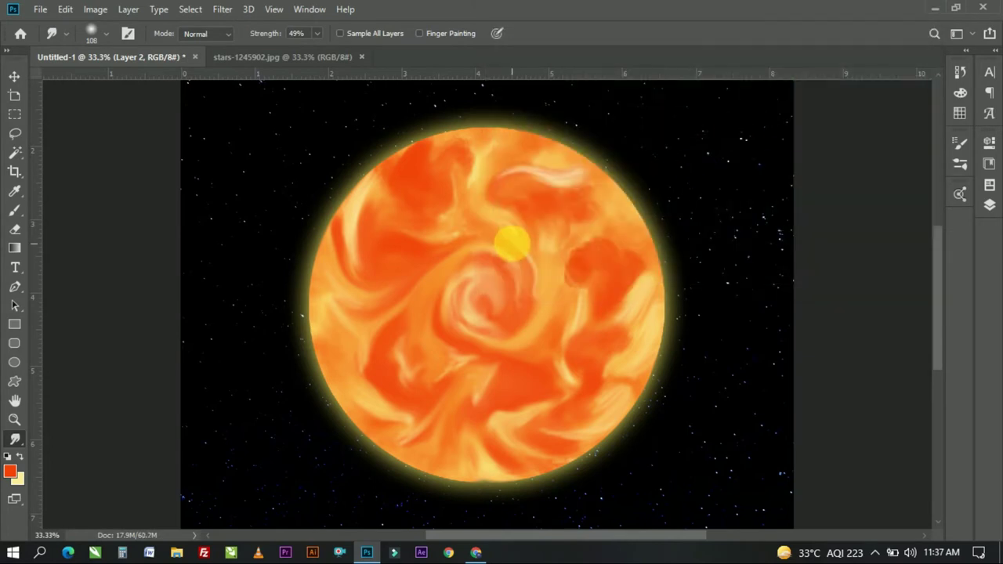
# Pinch the sun at 100%, then apply the pinch a second time
pyautogui.click(222, 9)
pyautogui.click(424, 216)
pyautogui.moveTo(582, 98); pyautogui.dragTo(886, 58)
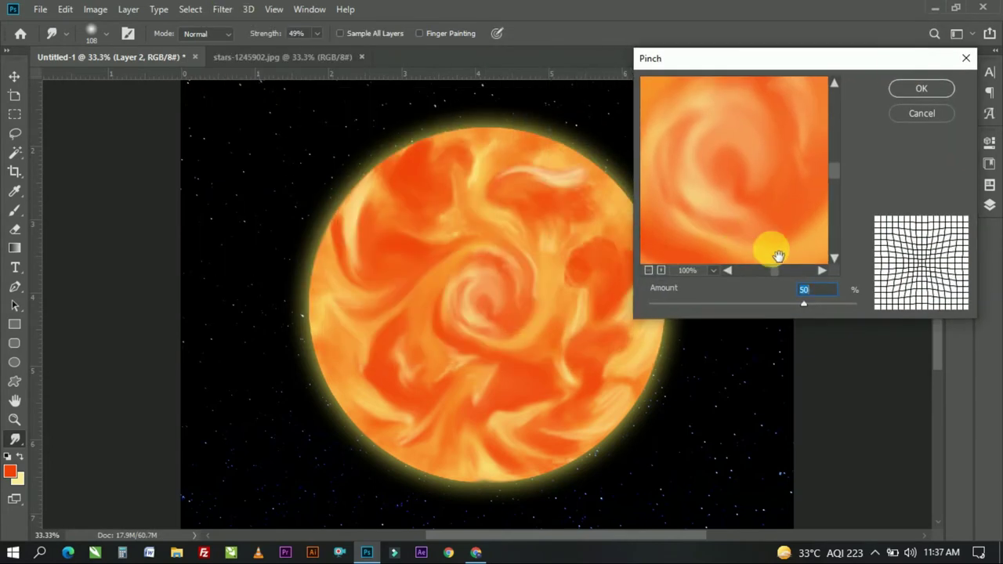
pyautogui.moveTo(780, 303)
pyautogui.mouseDown()
pyautogui.moveTo(644, 306)
pyautogui.moveTo(896, 264)
pyautogui.mouseUp()
pyautogui.click(648, 269)
pyautogui.click(648, 270)
pyautogui.click(648, 269)
pyautogui.click(922, 88)
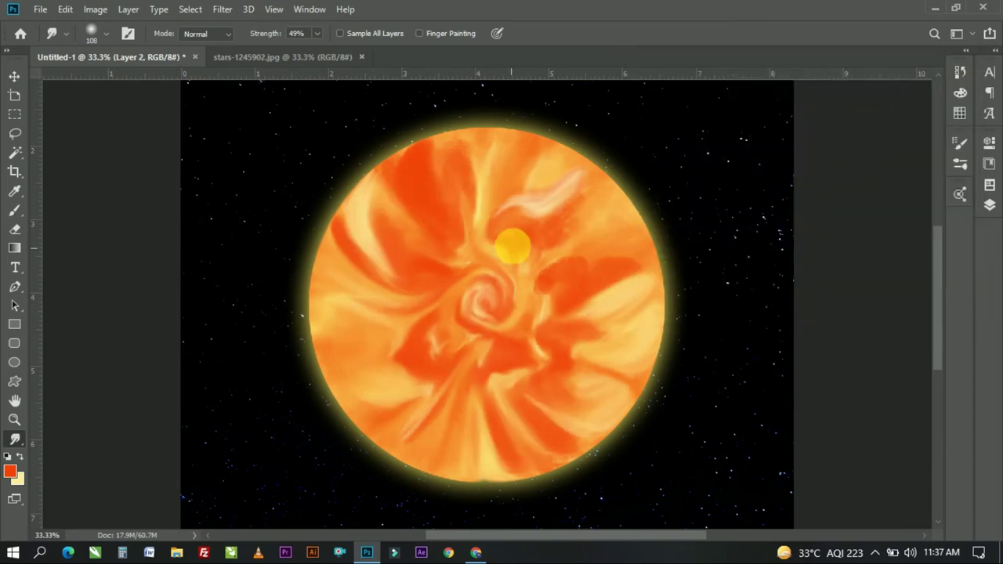
pyautogui.click(222, 9)
pyautogui.click(235, 24)
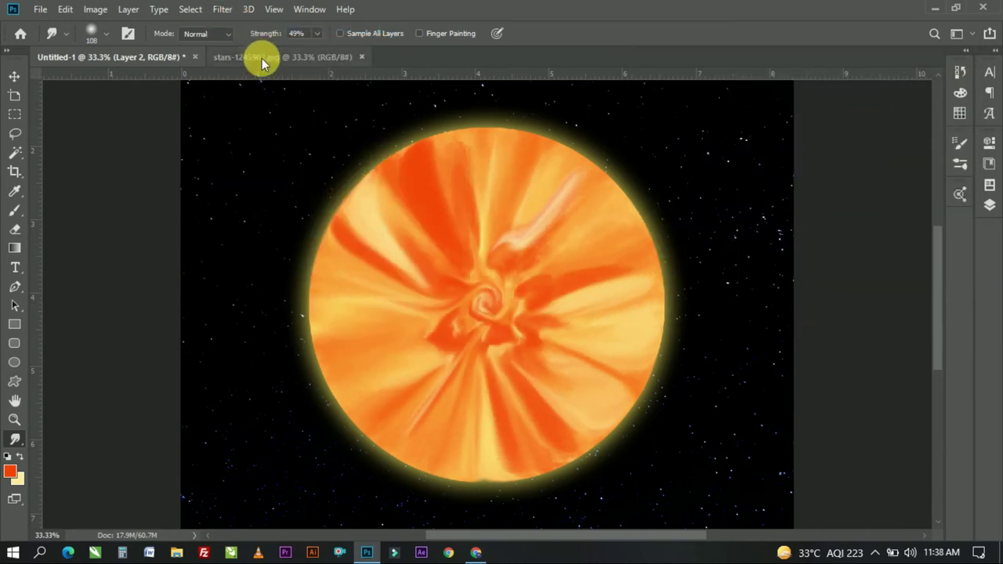
# Undo an extra pinch and set a yellow foreground colour for the Brush tool
pyautogui.click(222, 10)
pyautogui.click(235, 22)
pyautogui.hotkey('ctrl', 'z')
pyautogui.hotkey('ctrl', 'z')
pyautogui.hotkey('ctrl', 'z')
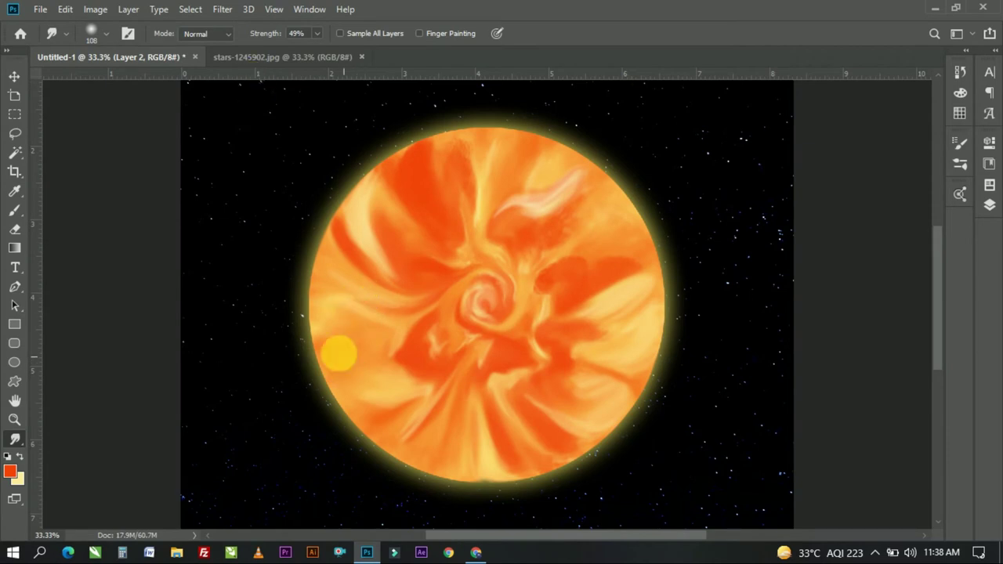
pyautogui.press('x')
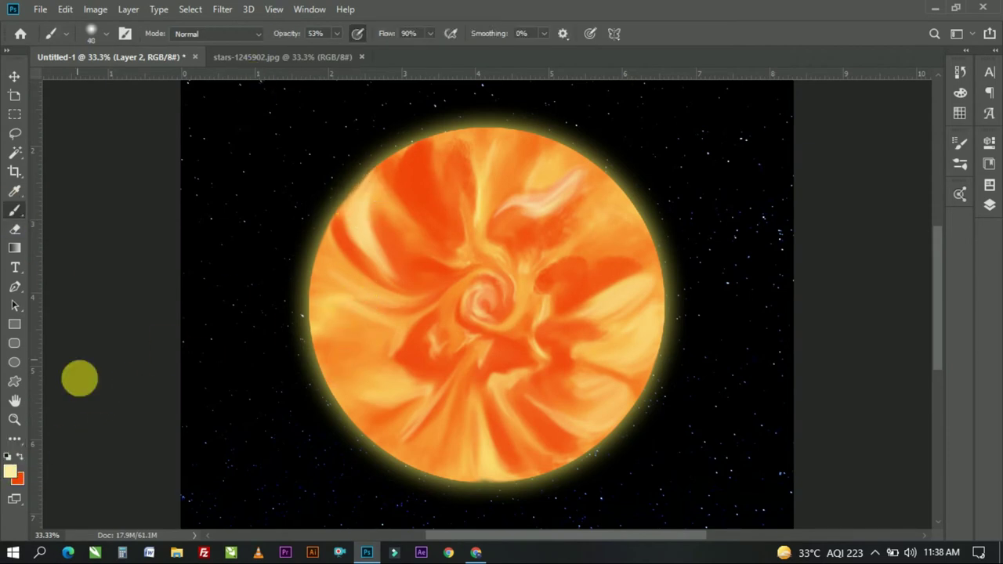
pyautogui.click(9, 471)
pyautogui.click(931, 78)
pyautogui.press('b')
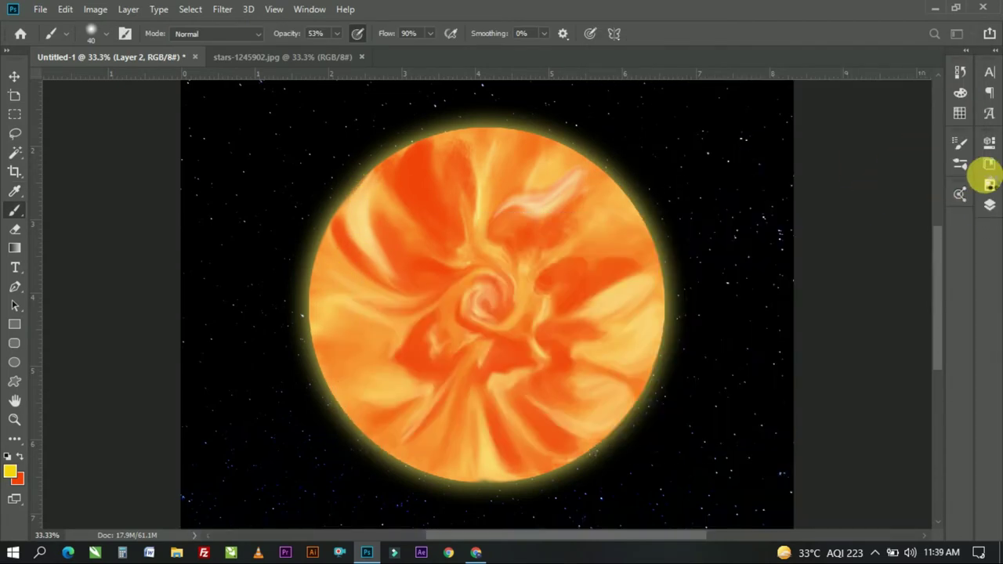
pyautogui.click(986, 175)
pyautogui.click(947, 137)
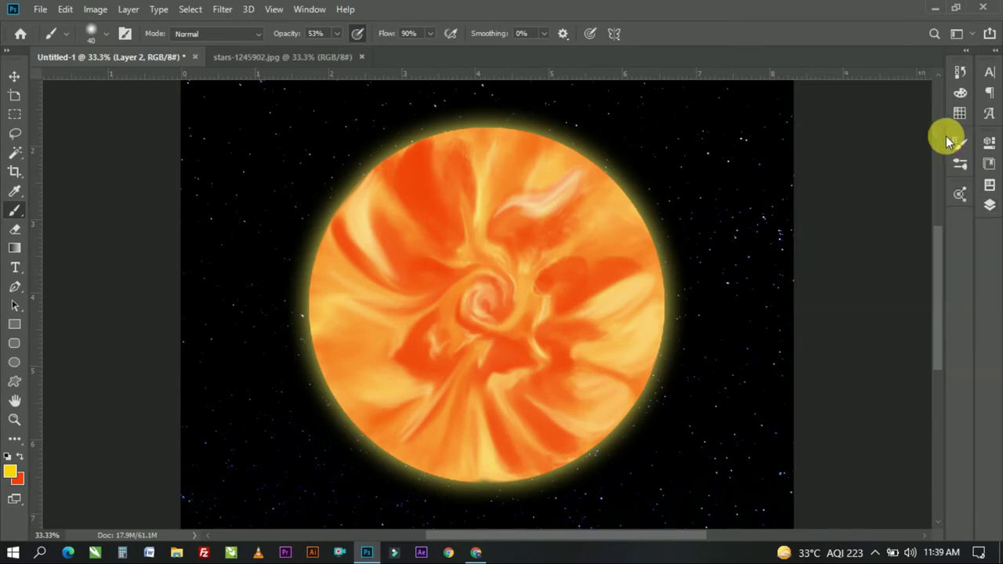
pyautogui.click(961, 142)
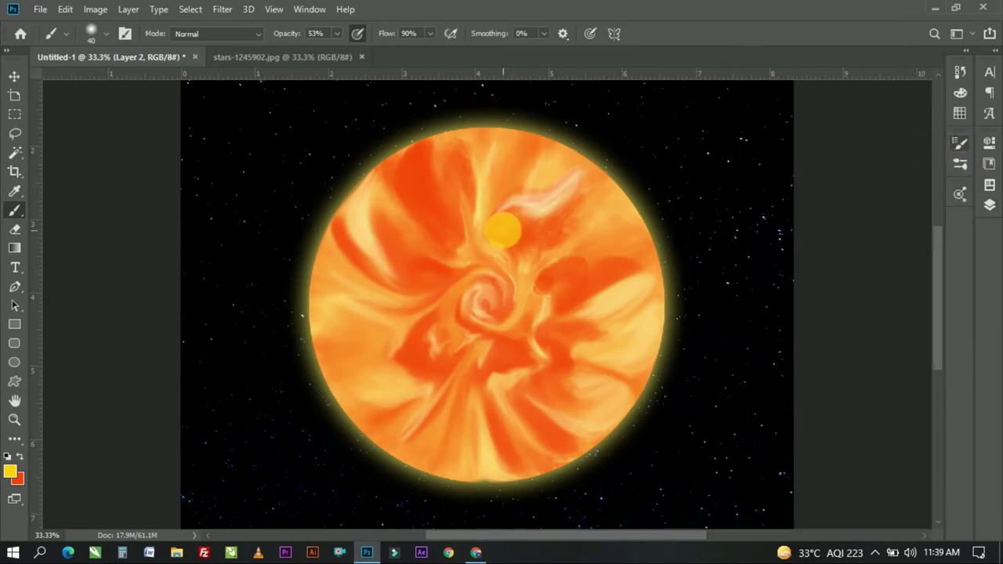
# Paint yellow dabs and strokes along the sun's upper-right, upper-left and left edges
pyautogui.click(544, 179)
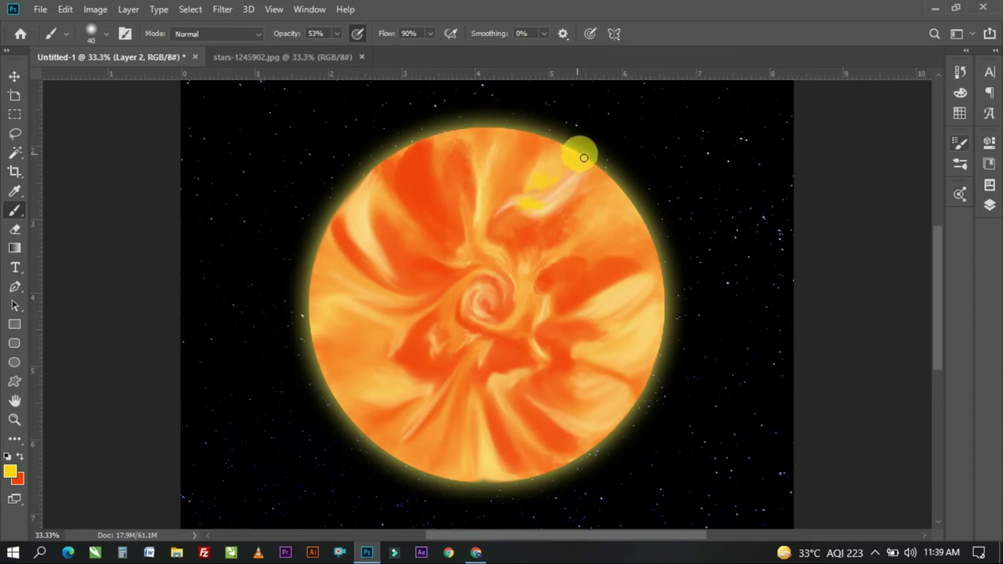
pyautogui.click(576, 160)
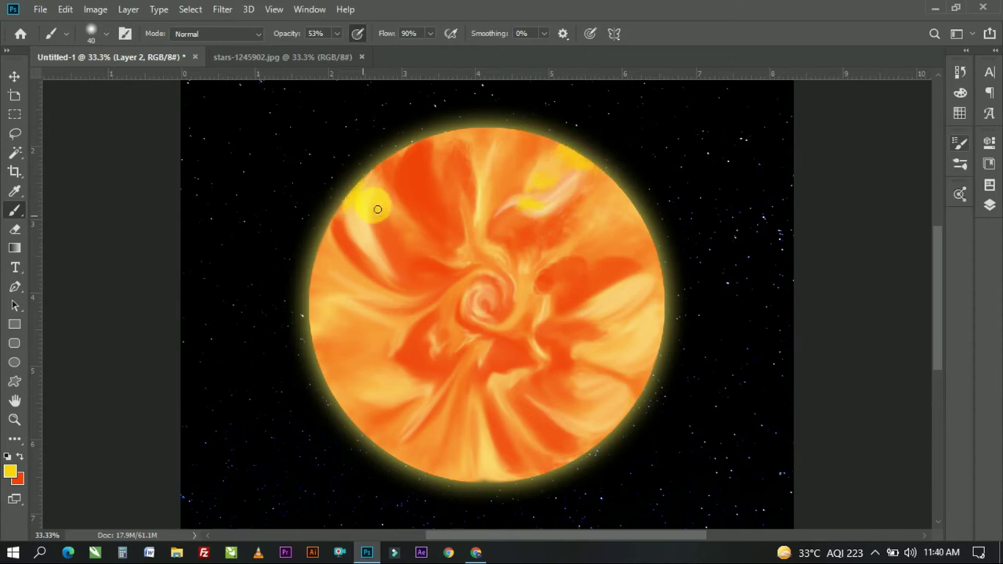
pyautogui.moveTo(334, 217); pyautogui.dragTo(323, 247)
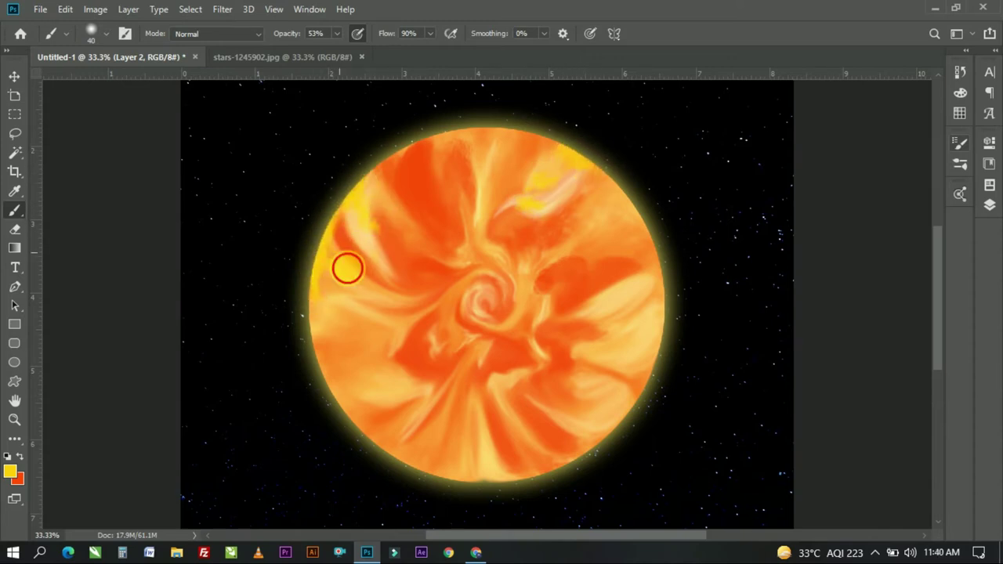
pyautogui.moveTo(324, 322); pyautogui.dragTo(338, 352)
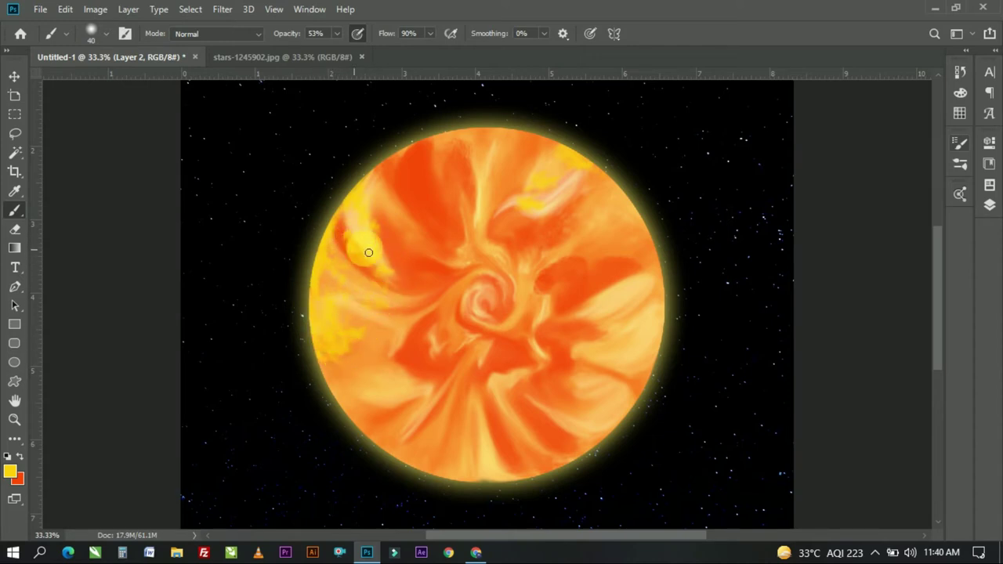
pyautogui.moveTo(368, 252); pyautogui.dragTo(409, 234)
# With an 89 px brush, spread yellow over the upper-left, lower-left edge and central swirl, undoing a stray dab
pyautogui.click(90, 32)
pyautogui.click(408, 185)
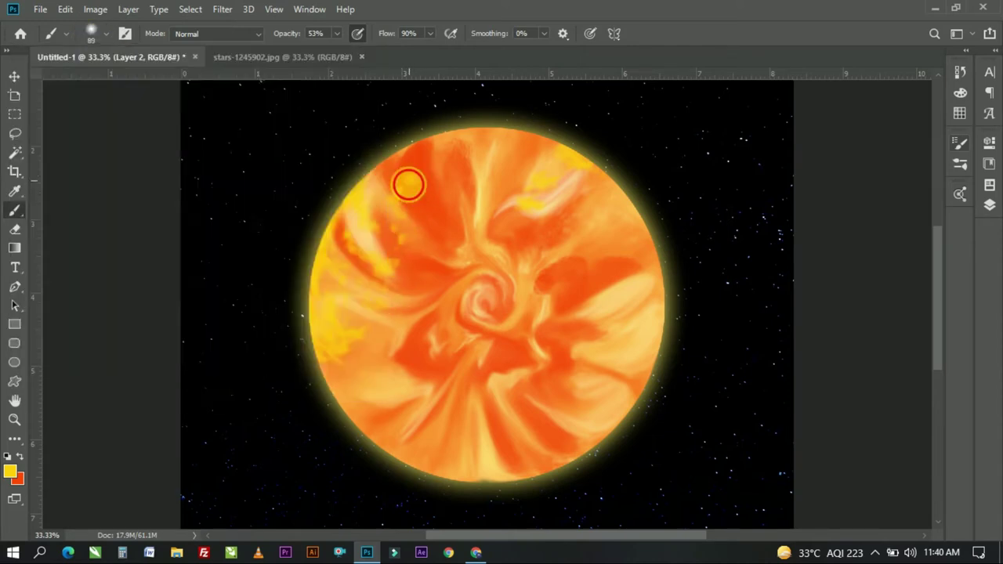
pyautogui.moveTo(438, 171)
pyautogui.mouseDown()
pyautogui.moveTo(416, 197)
pyautogui.moveTo(440, 216)
pyautogui.mouseUp()
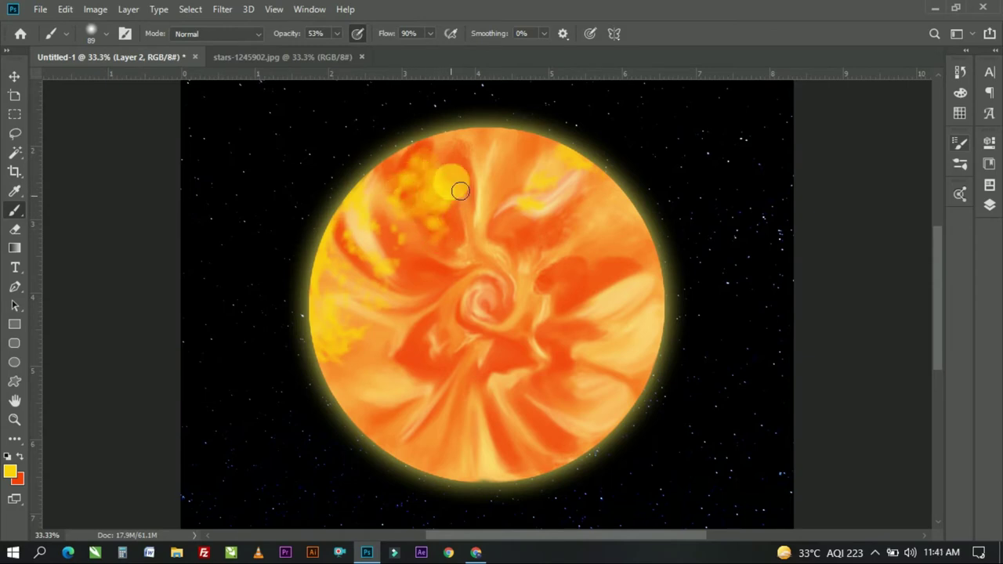
pyautogui.moveTo(366, 350)
pyautogui.mouseDown()
pyautogui.moveTo(320, 360)
pyautogui.moveTo(358, 425)
pyautogui.moveTo(460, 465)
pyautogui.moveTo(452, 472)
pyautogui.moveTo(460, 458)
pyautogui.moveTo(577, 454)
pyautogui.moveTo(529, 455)
pyautogui.mouseUp()
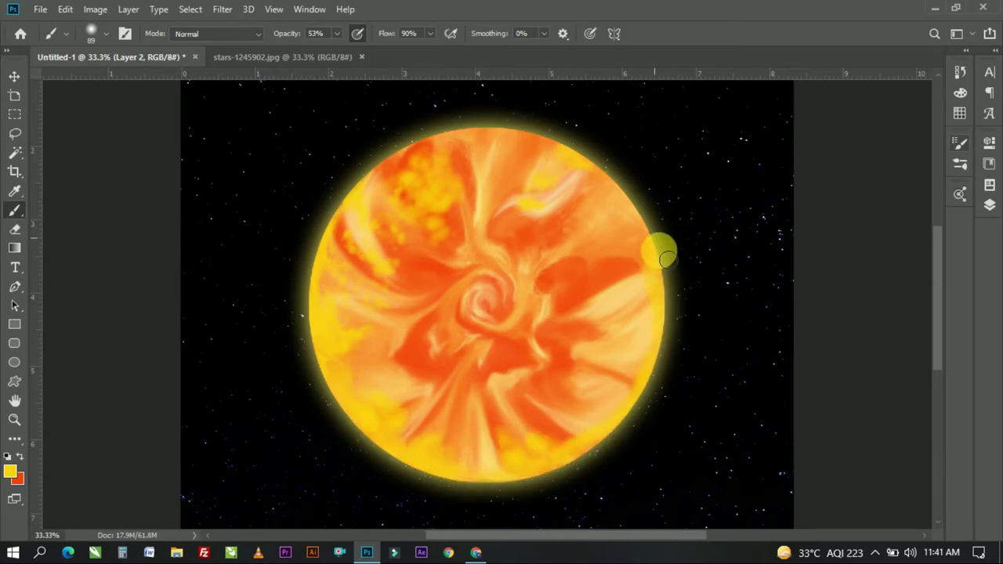
pyautogui.moveTo(416, 186)
pyautogui.mouseDown()
pyautogui.moveTo(441, 164)
pyautogui.moveTo(447, 235)
pyautogui.moveTo(408, 186)
pyautogui.moveTo(351, 240)
pyautogui.moveTo(418, 257)
pyautogui.moveTo(352, 259)
pyautogui.moveTo(468, 429)
pyautogui.mouseUp()
pyautogui.hotkey('ctrl', 'z')
pyautogui.moveTo(481, 315)
pyautogui.mouseDown()
pyautogui.moveTo(486, 299)
pyautogui.moveTo(510, 331)
pyautogui.moveTo(438, 347)
pyautogui.moveTo(496, 353)
pyautogui.moveTo(471, 295)
pyautogui.moveTo(522, 271)
pyautogui.moveTo(543, 240)
pyautogui.moveTo(595, 250)
pyautogui.moveTo(589, 295)
pyautogui.mouseUp()
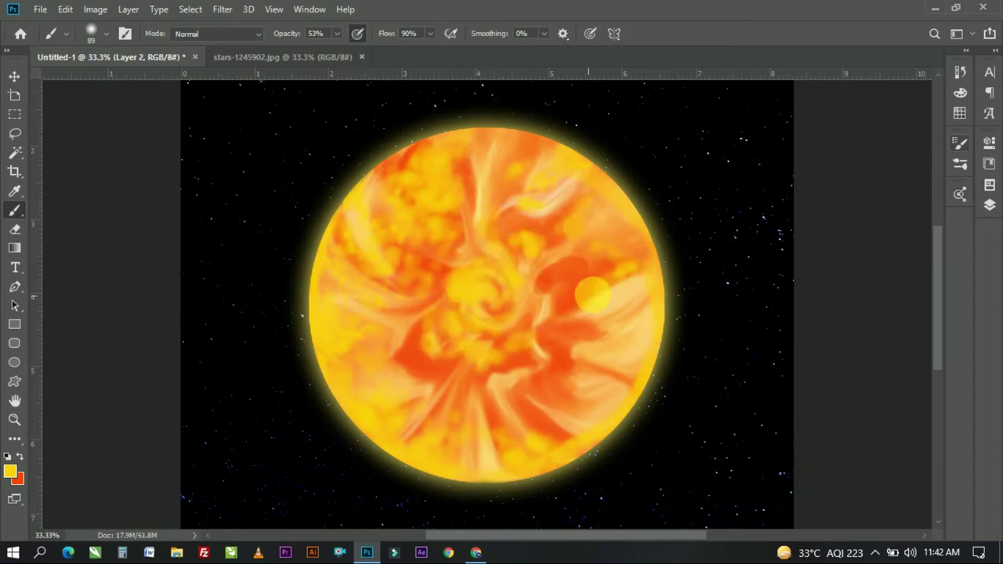
# Add yellow patches on the right side and upper area, then paint orange strokes over the upper left
pyautogui.hotkey('ctrl', 'z')
pyautogui.moveTo(586, 366); pyautogui.dragTo(597, 377)
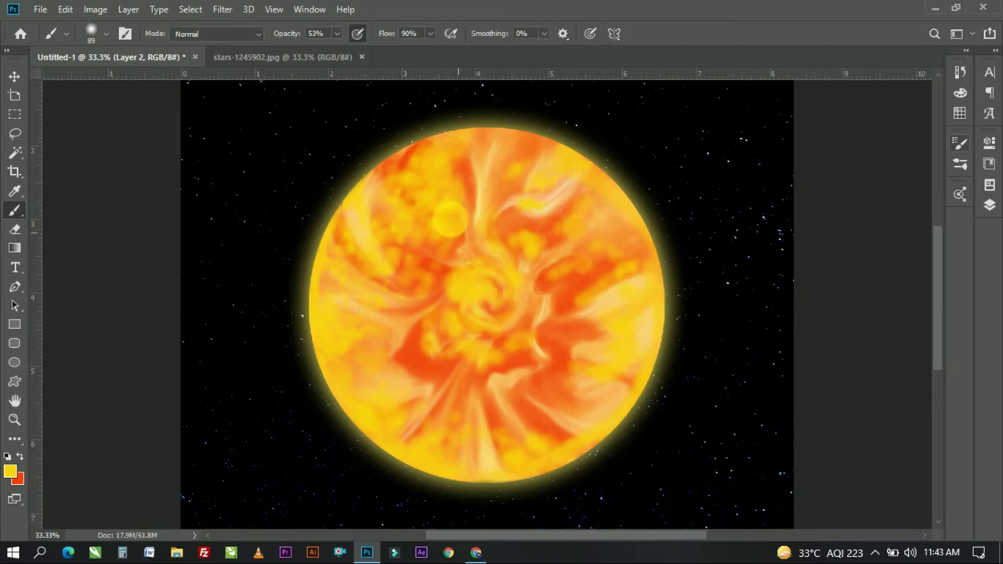
pyautogui.moveTo(450, 220)
pyautogui.mouseDown()
pyautogui.moveTo(456, 177)
pyautogui.moveTo(425, 237)
pyautogui.moveTo(401, 232)
pyautogui.moveTo(367, 286)
pyautogui.moveTo(430, 353)
pyautogui.moveTo(559, 309)
pyautogui.moveTo(561, 210)
pyautogui.mouseUp()
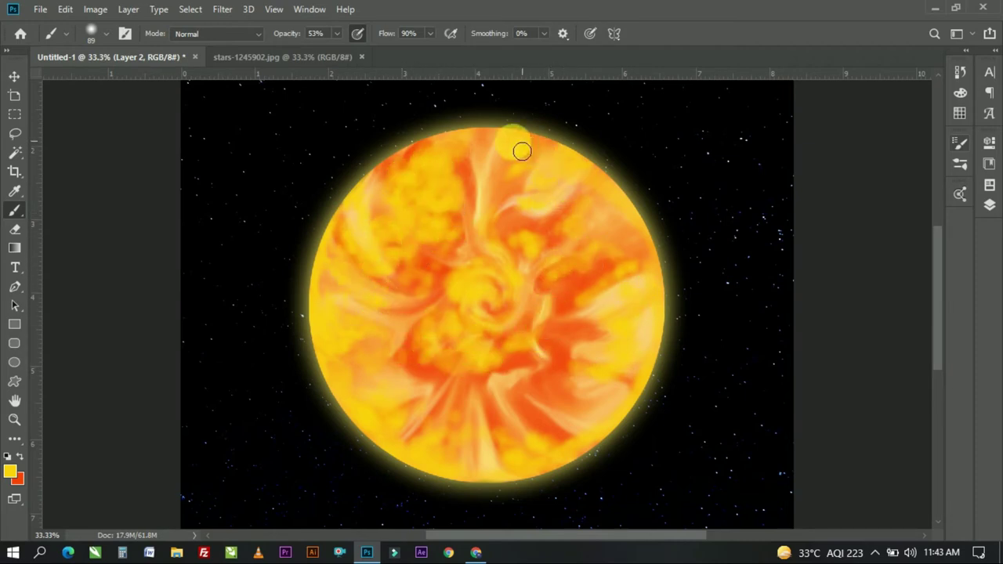
pyautogui.press('x')
pyautogui.moveTo(419, 204)
pyautogui.mouseDown()
pyautogui.moveTo(435, 168)
pyautogui.moveTo(436, 239)
pyautogui.moveTo(383, 251)
pyautogui.moveTo(358, 294)
pyautogui.moveTo(363, 347)
pyautogui.moveTo(483, 313)
pyautogui.moveTo(491, 378)
pyautogui.moveTo(428, 392)
pyautogui.moveTo(433, 423)
pyautogui.moveTo(358, 327)
pyautogui.moveTo(512, 347)
pyautogui.mouseUp()
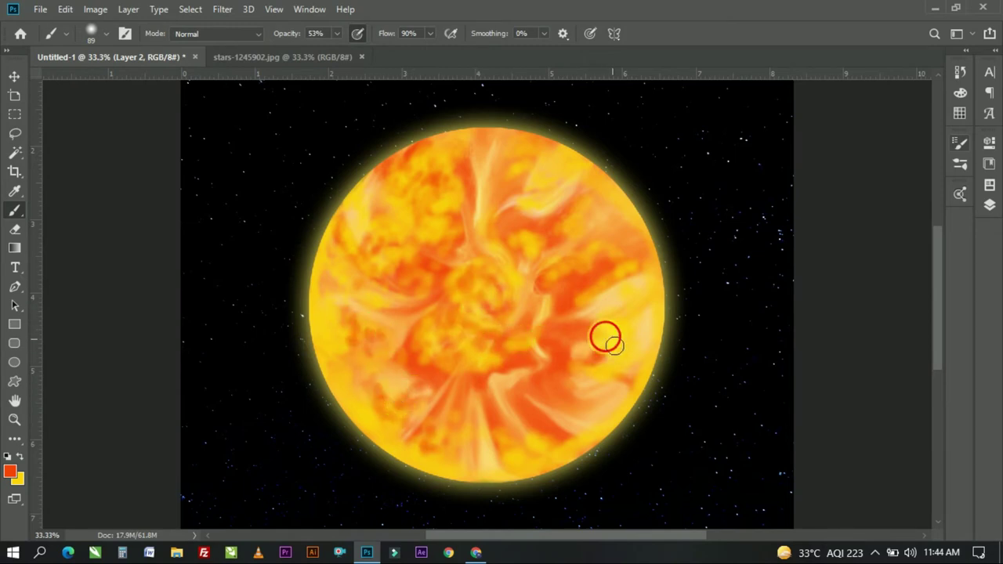
# Choose a Wet Media brush and set the Smudge tool to 64 px
pyautogui.click(10, 470)
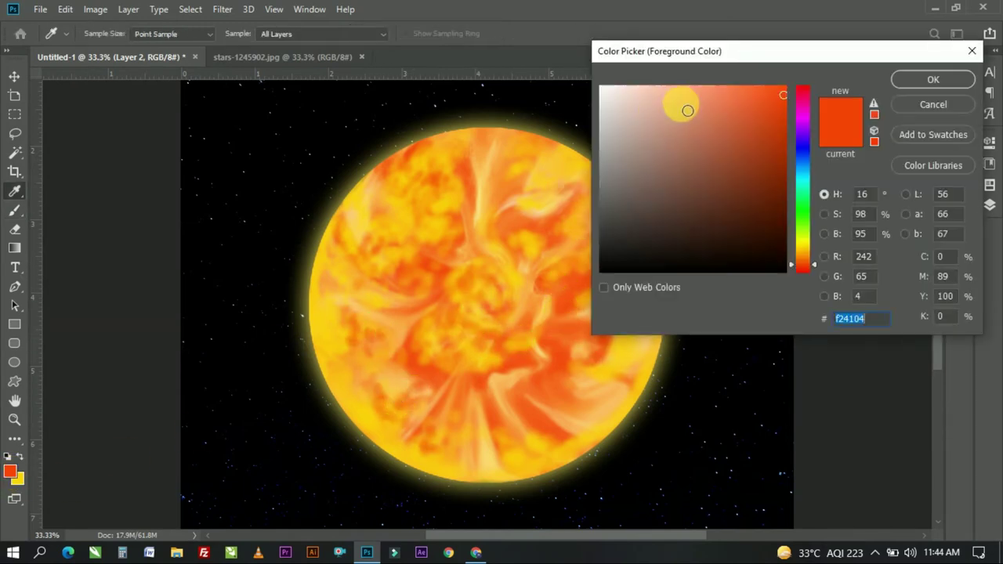
pyautogui.click(899, 99)
pyautogui.click(107, 34)
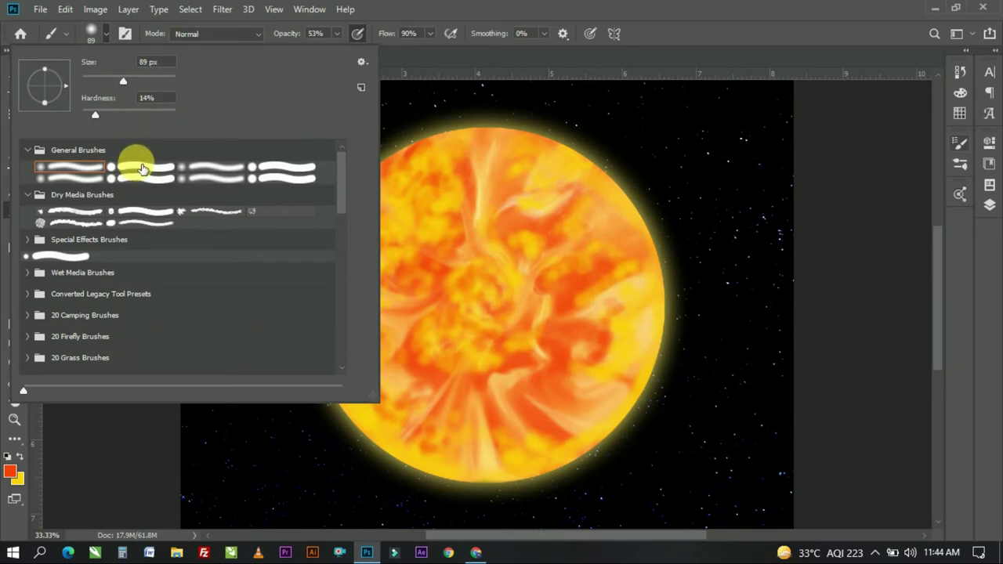
pyautogui.click(28, 274)
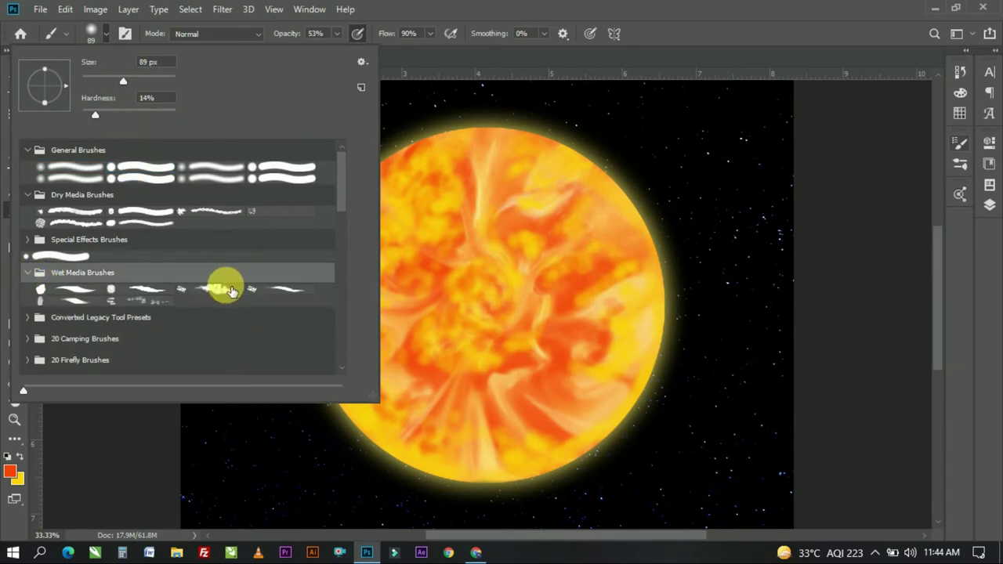
pyautogui.doubleClick(231, 292)
pyautogui.press('r')
pyautogui.click(98, 35)
pyautogui.press('Return')
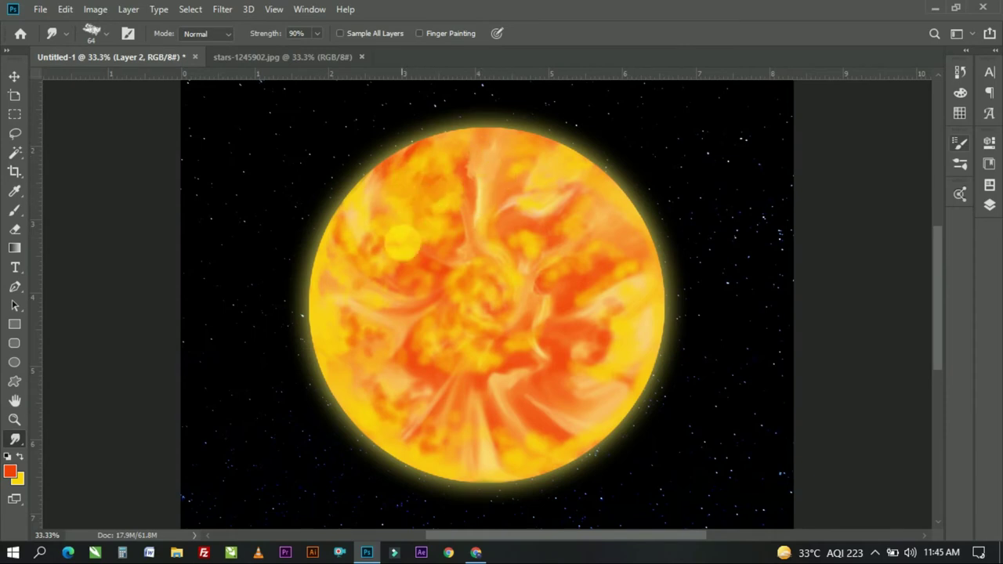
# Smudge across the sun's top, lower left, centre swirl and lower edge to blend the patches
pyautogui.moveTo(488, 170)
pyautogui.mouseDown()
pyautogui.moveTo(371, 312)
pyautogui.moveTo(367, 394)
pyautogui.mouseUp()
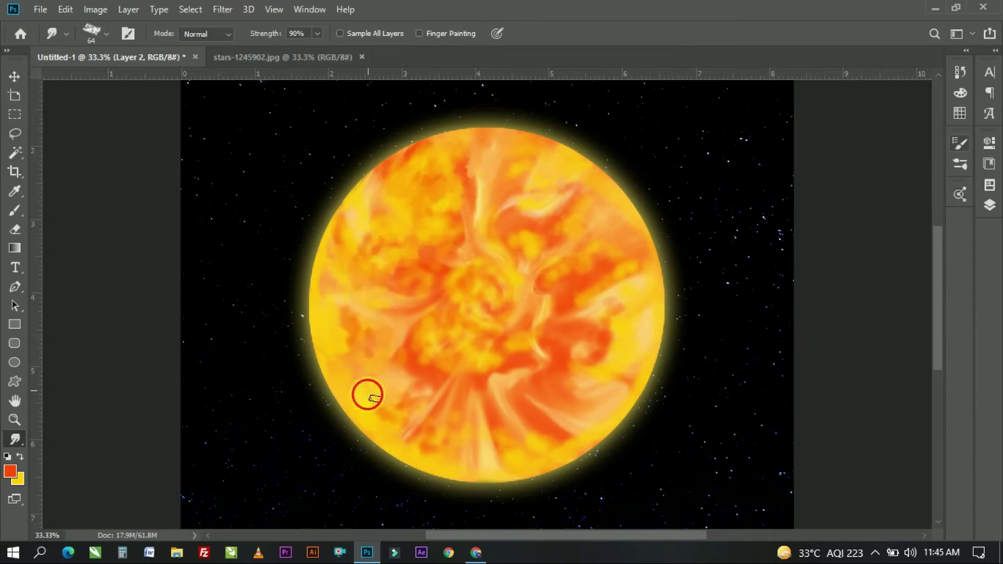
pyautogui.moveTo(352, 354); pyautogui.dragTo(338, 301)
pyautogui.moveTo(361, 227)
pyautogui.mouseDown()
pyautogui.moveTo(484, 306)
pyautogui.moveTo(477, 329)
pyautogui.moveTo(526, 340)
pyautogui.moveTo(638, 274)
pyautogui.moveTo(521, 227)
pyautogui.mouseUp()
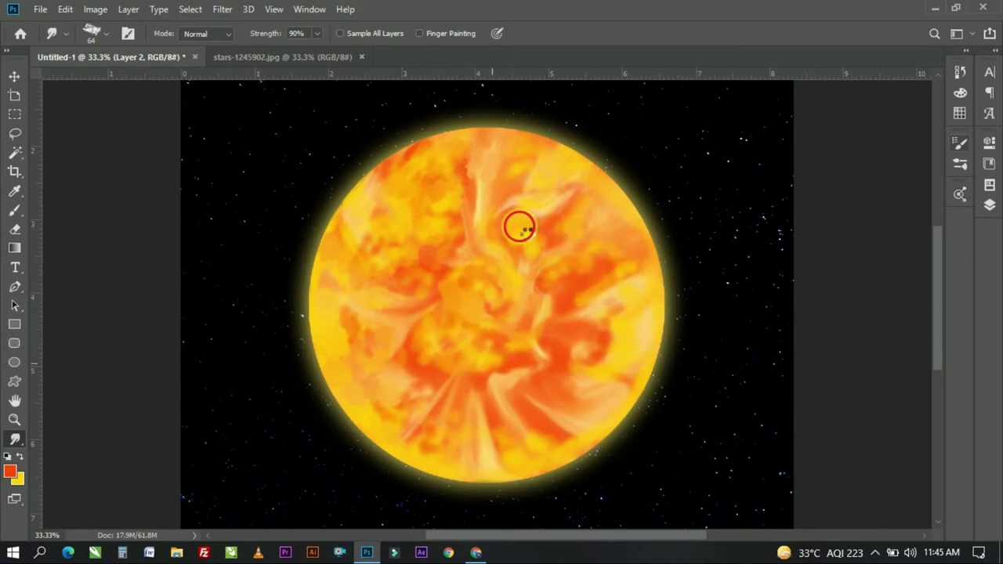
pyautogui.moveTo(547, 448); pyautogui.dragTo(487, 447)
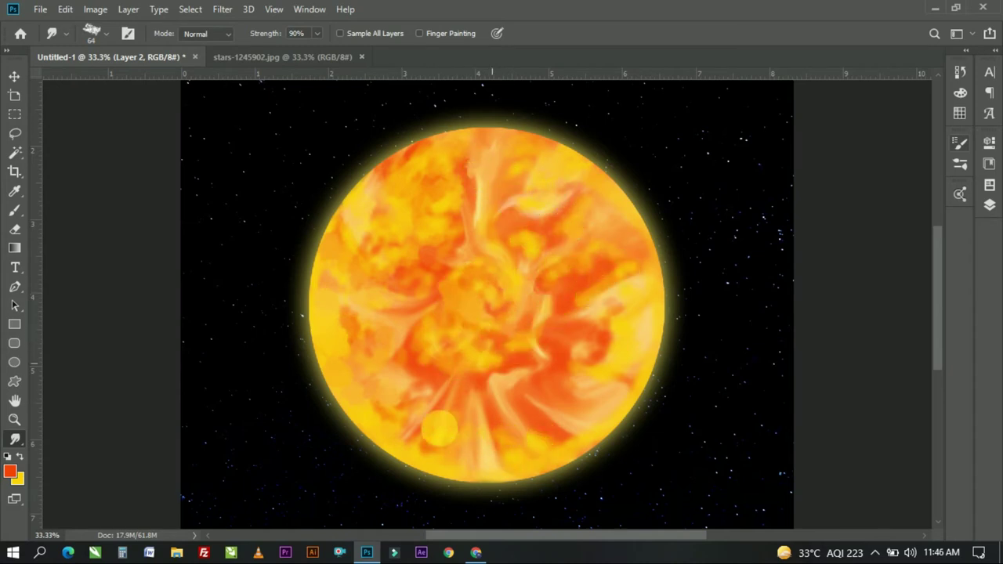
pyautogui.moveTo(429, 399)
pyautogui.mouseDown()
pyautogui.moveTo(493, 419)
pyautogui.moveTo(598, 403)
pyautogui.mouseUp()
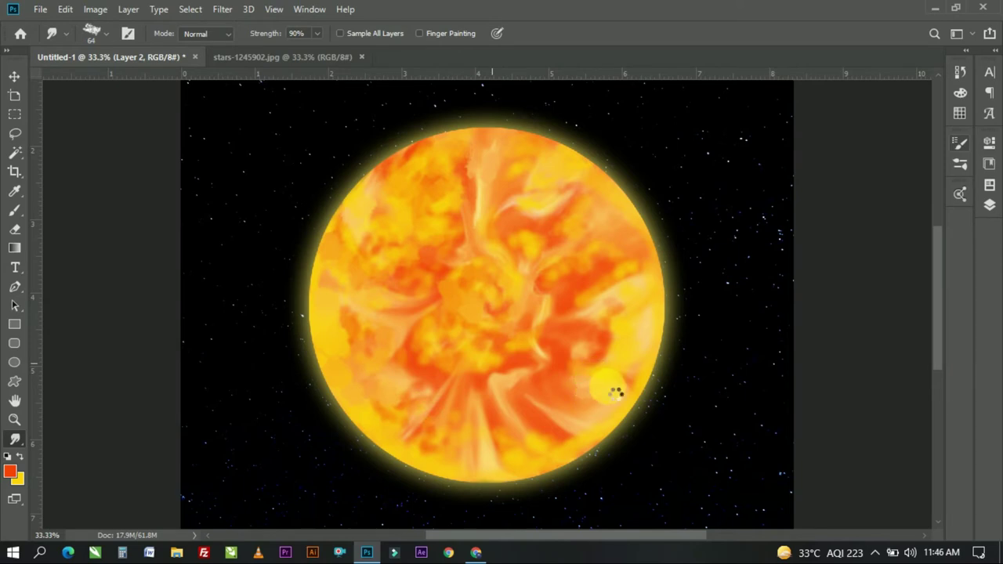
pyautogui.click(619, 311)
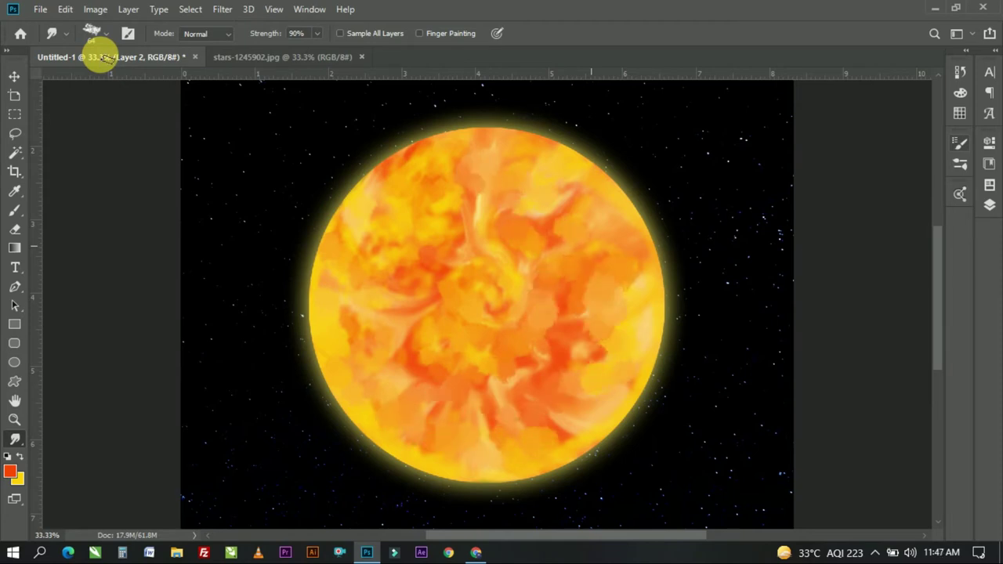
# Switch to the Mixer Brush and smear the bright yellow blob into the orange
pyautogui.click(106, 33)
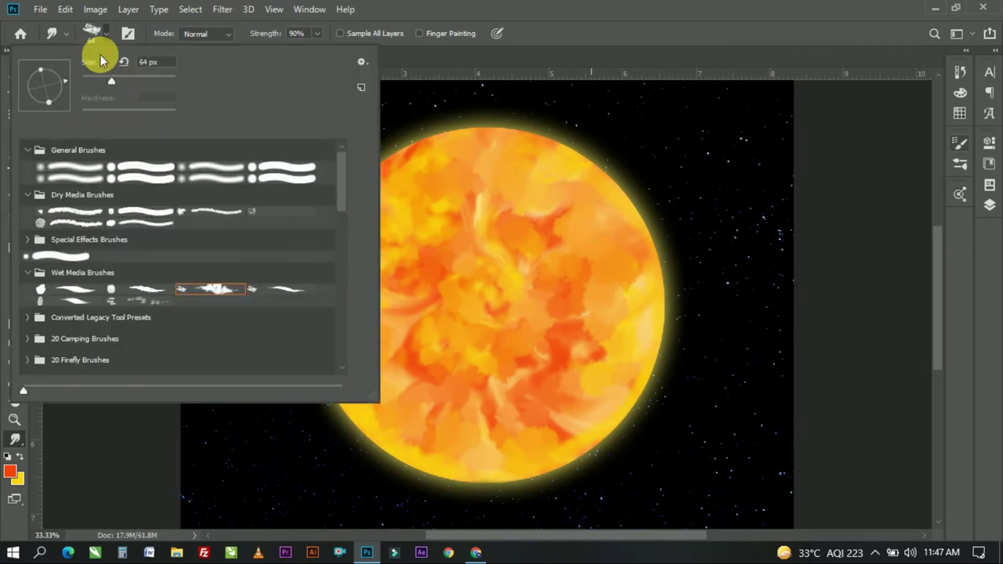
pyautogui.press('b')
pyautogui.press('Escape')
pyautogui.moveTo(410, 227); pyautogui.dragTo(385, 218)
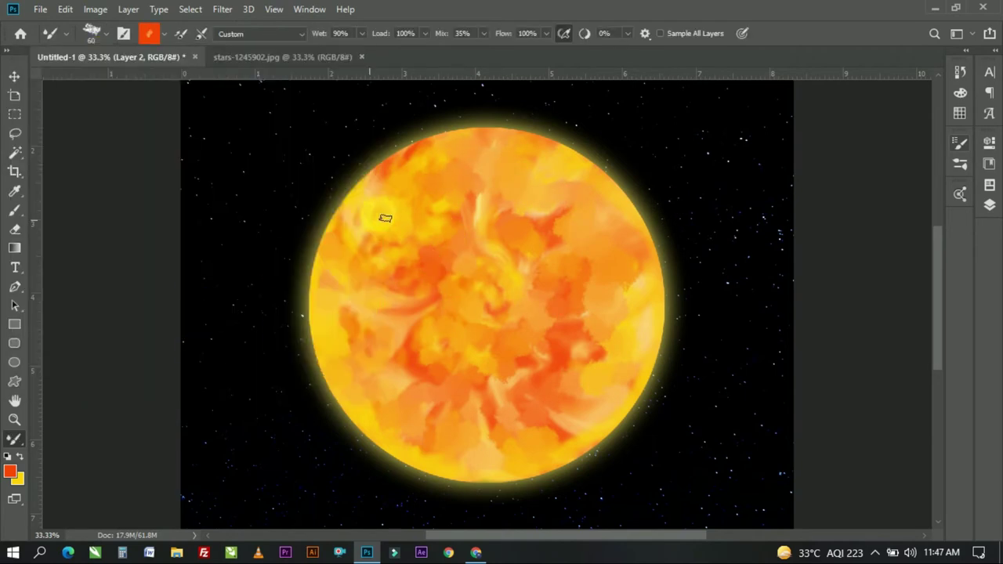
# Set Mixer Brush wetness 38%, load 30% and flow 40%, then dab the sun's upper and right surface
pyautogui.click(90, 31)
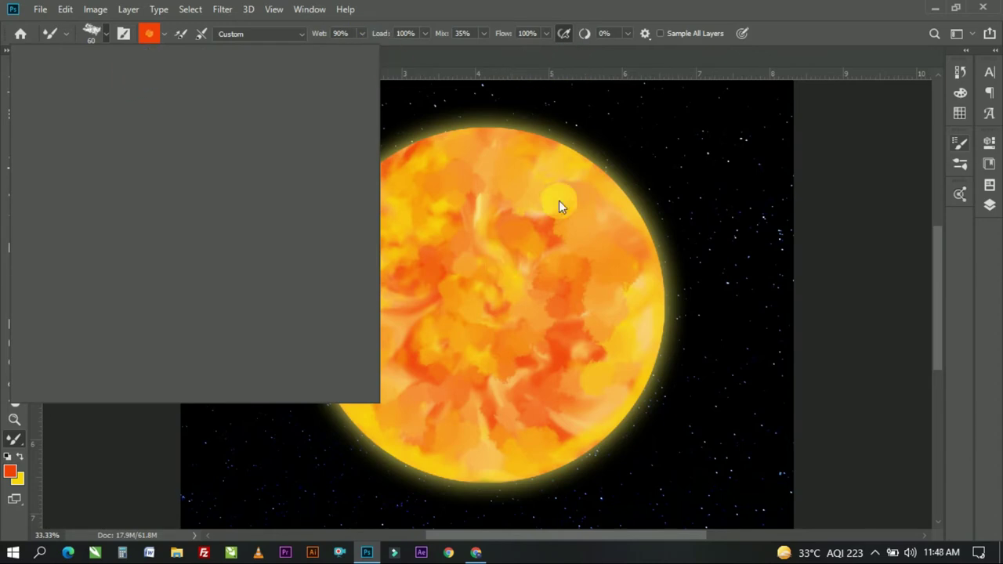
pyautogui.press('Escape')
pyautogui.moveTo(361, 33); pyautogui.dragTo(329, 55)
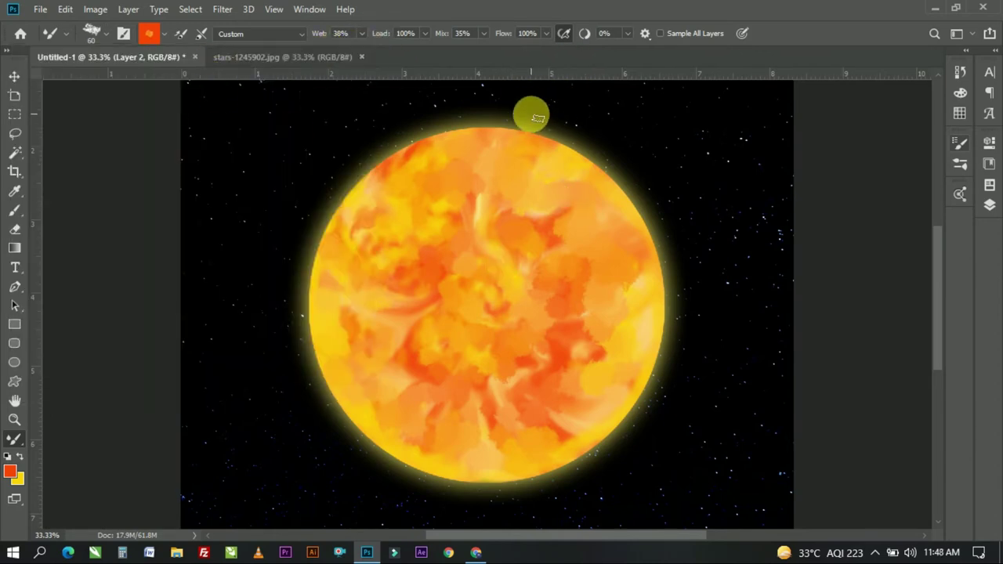
pyautogui.moveTo(379, 33); pyautogui.dragTo(348, 53)
pyautogui.keyDown('alt'); pyautogui.click(359, 229); pyautogui.keyUp('alt')
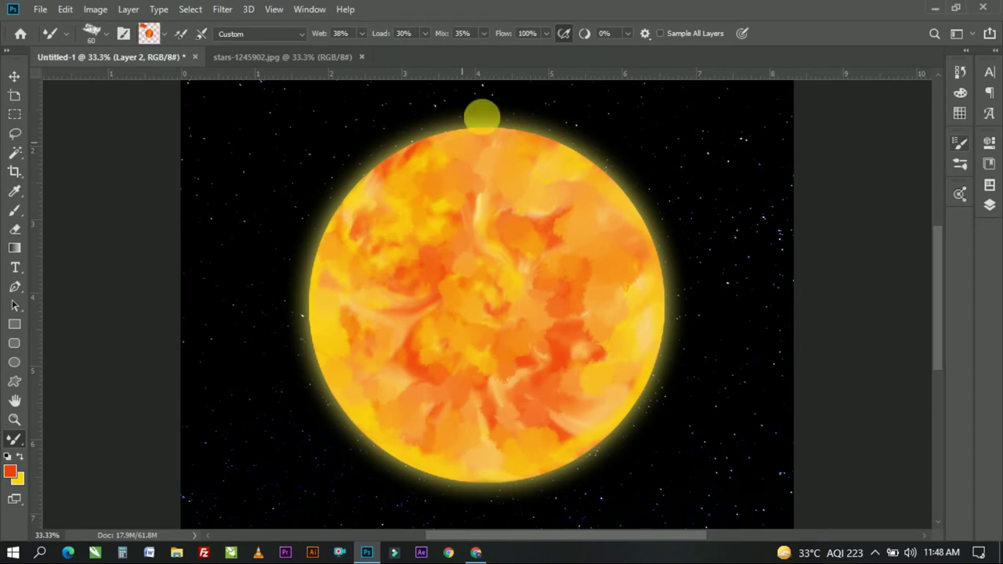
pyautogui.click(526, 218)
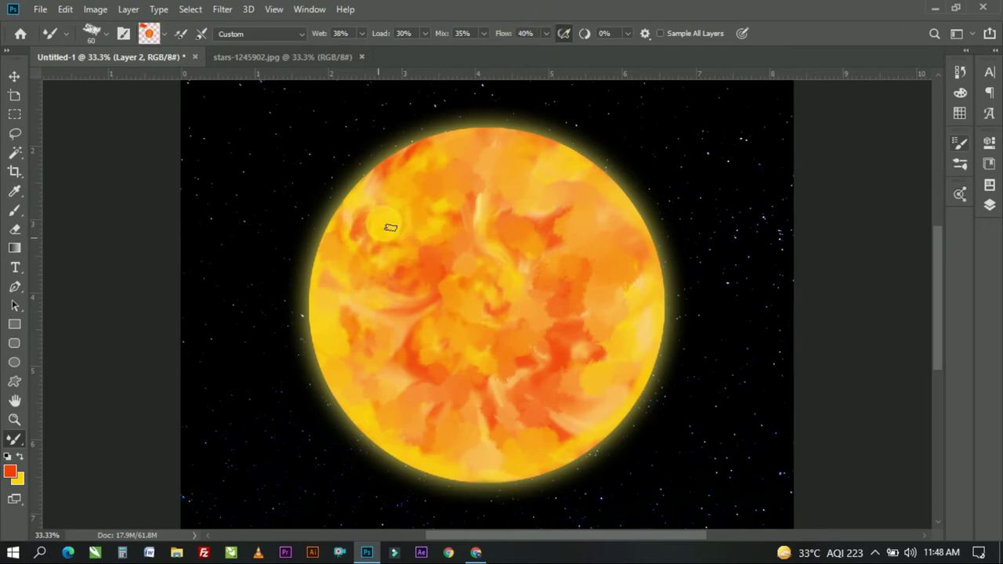
pyautogui.click(524, 188)
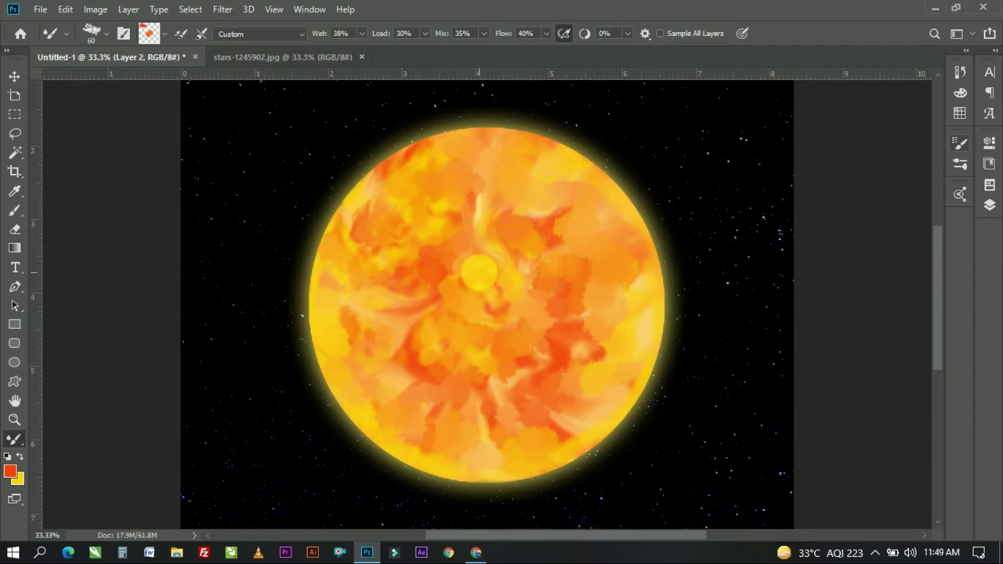
pyautogui.click(555, 280)
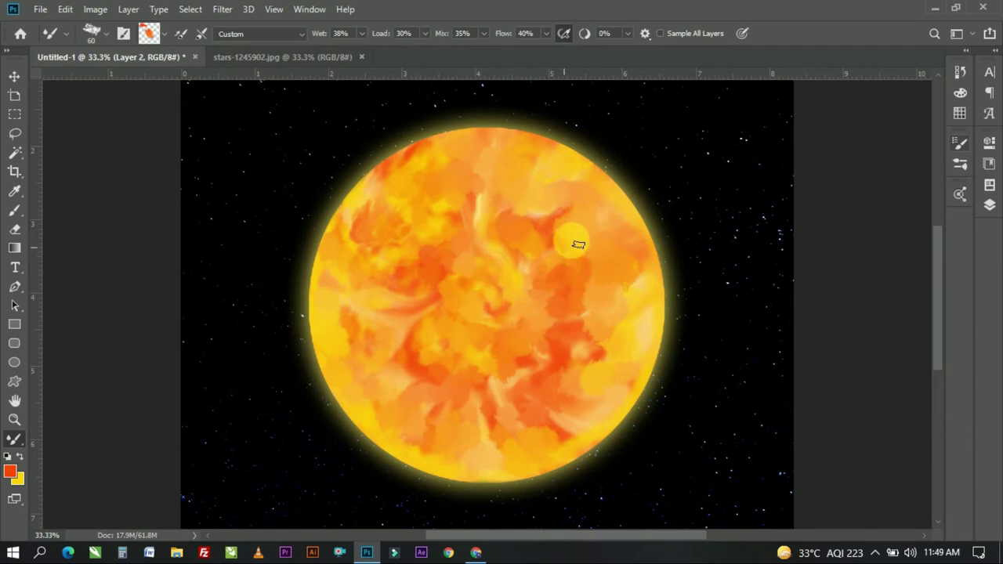
# Raise wetness to 82% with 100% flow and airbrush, dab soft yellow on the right, and enlarge the brush
pyautogui.moveTo(361, 33); pyautogui.dragTo(391, 49)
pyautogui.moveTo(546, 36); pyautogui.dragTo(595, 36)
pyautogui.click(562, 33)
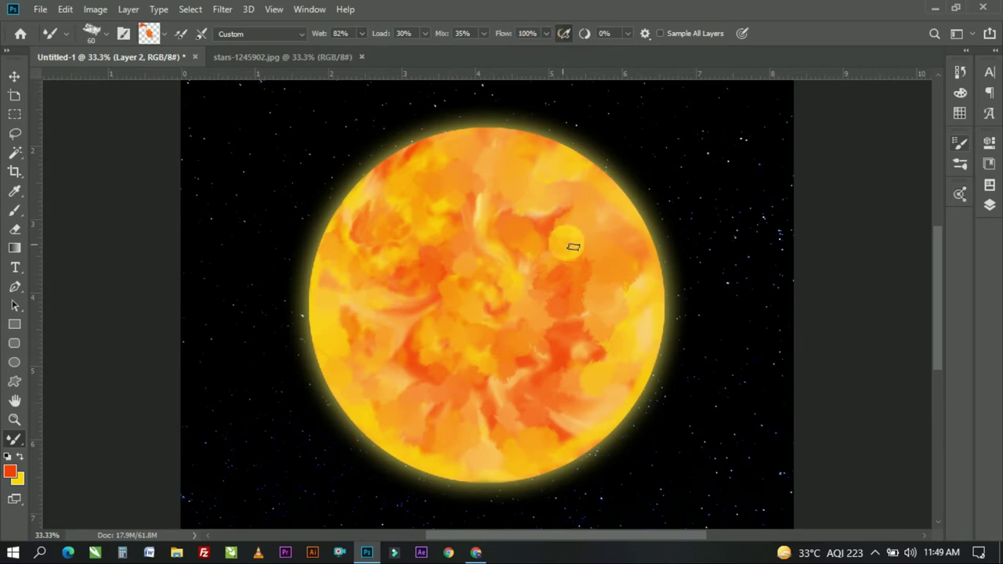
pyautogui.moveTo(604, 227); pyautogui.dragTo(621, 230)
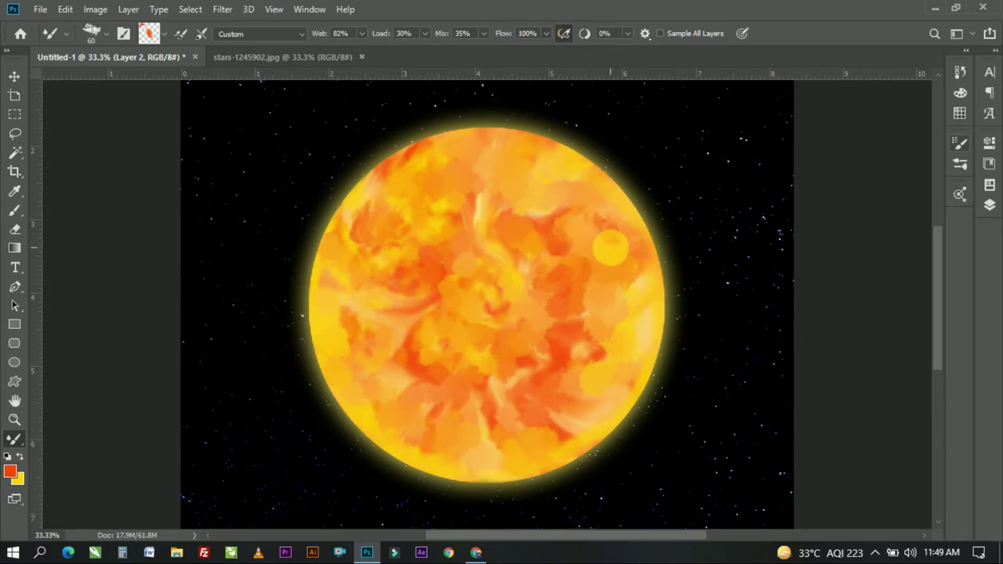
pyautogui.hotkey('ctrl', 'z')
pyautogui.click(633, 254)
pyautogui.rightClick(345, 118)
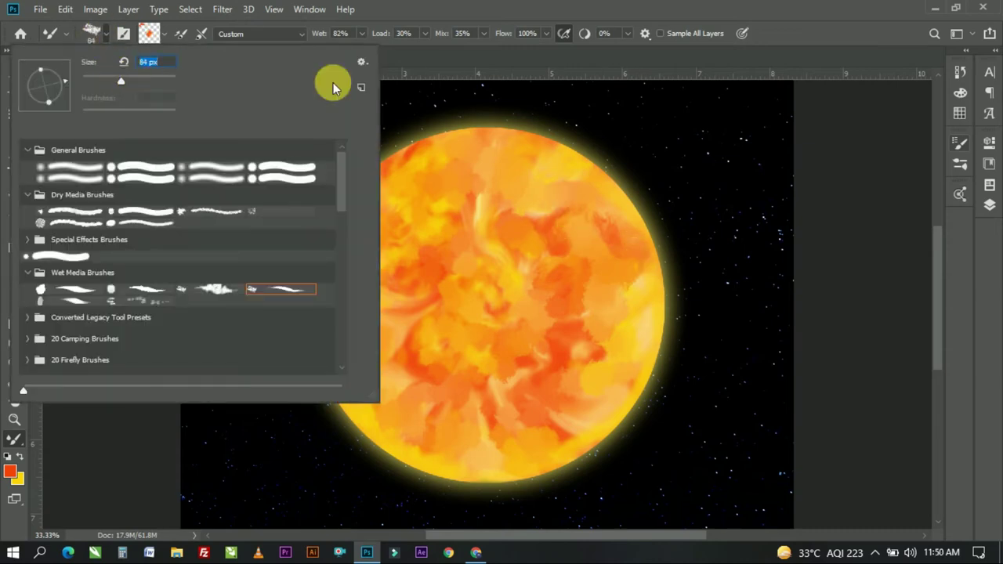
pyautogui.press('Return')
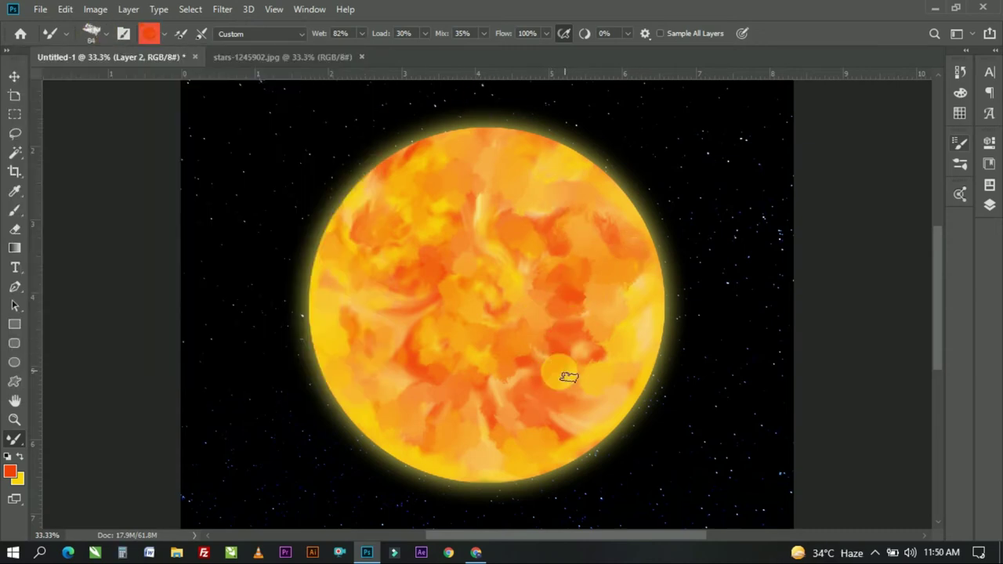
# Change the paint to orange-red and blend orange strokes into the sun's lower right
pyautogui.click(9, 471)
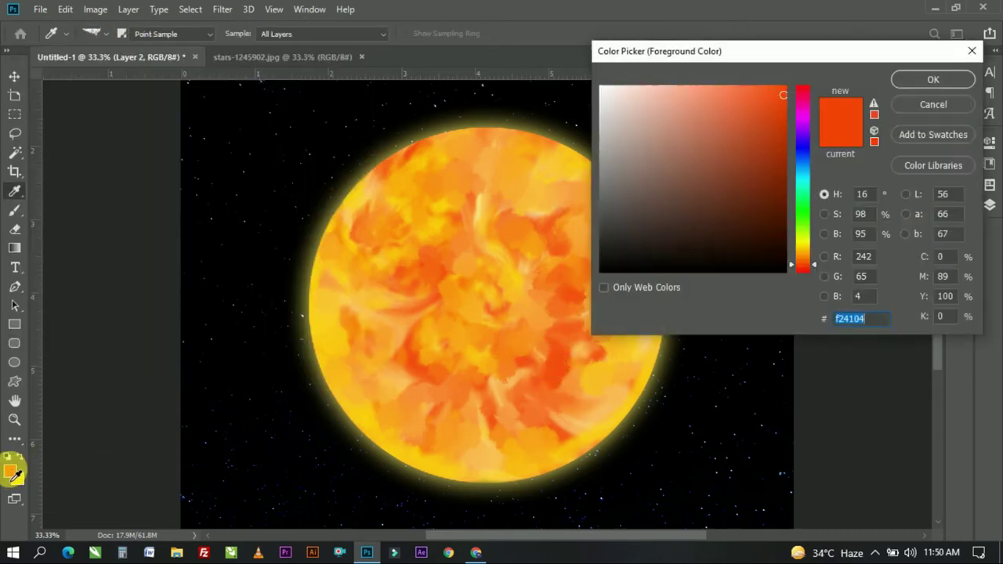
pyautogui.click(785, 99)
pyautogui.click(923, 79)
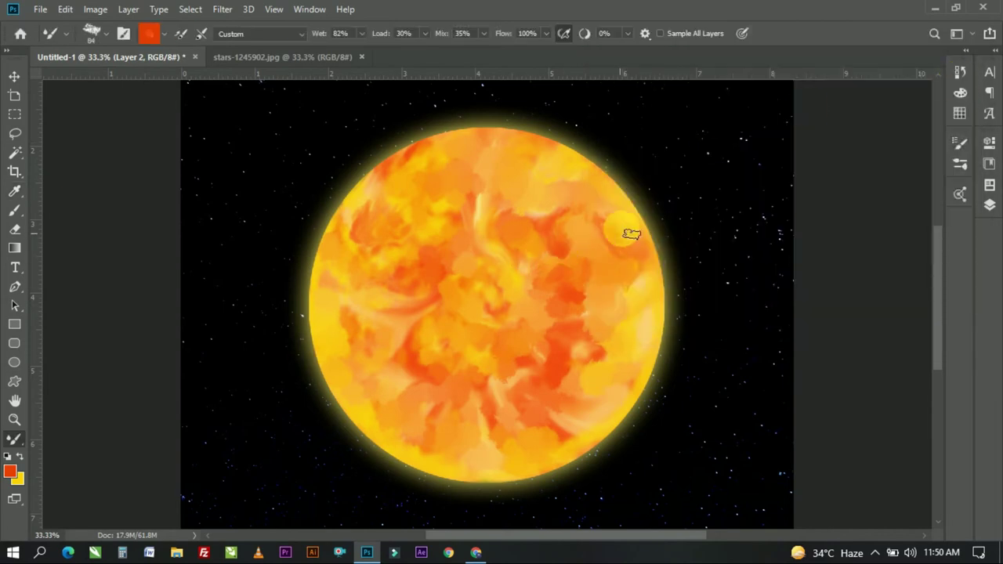
pyautogui.keyDown('alt'); pyautogui.click(623, 233); pyautogui.keyUp('alt')
pyautogui.moveTo(558, 359); pyautogui.dragTo(603, 364)
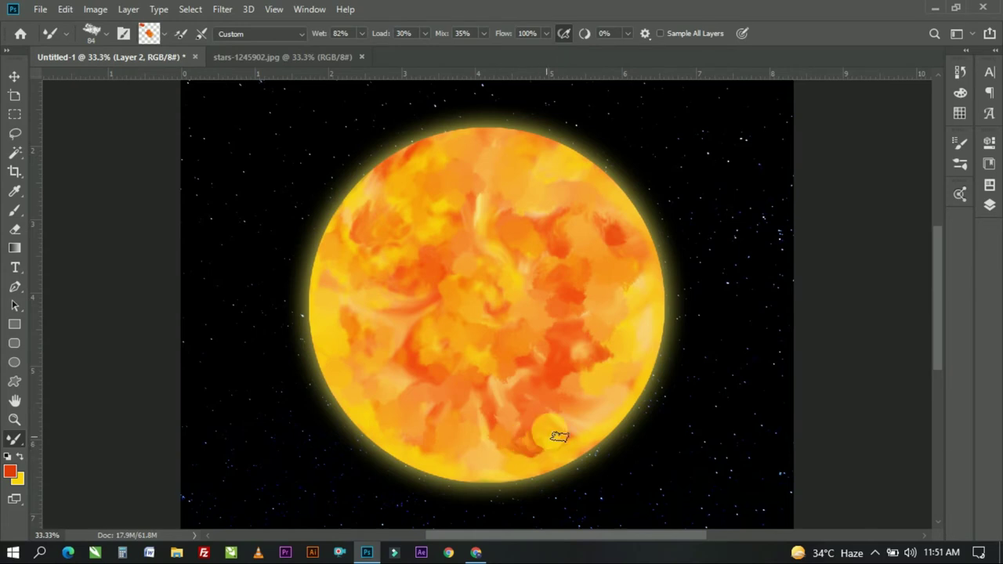
# Load the custom size-60 mixer brush preset and blend paint over the sun's lower, left and top areas
pyautogui.click(14, 209)
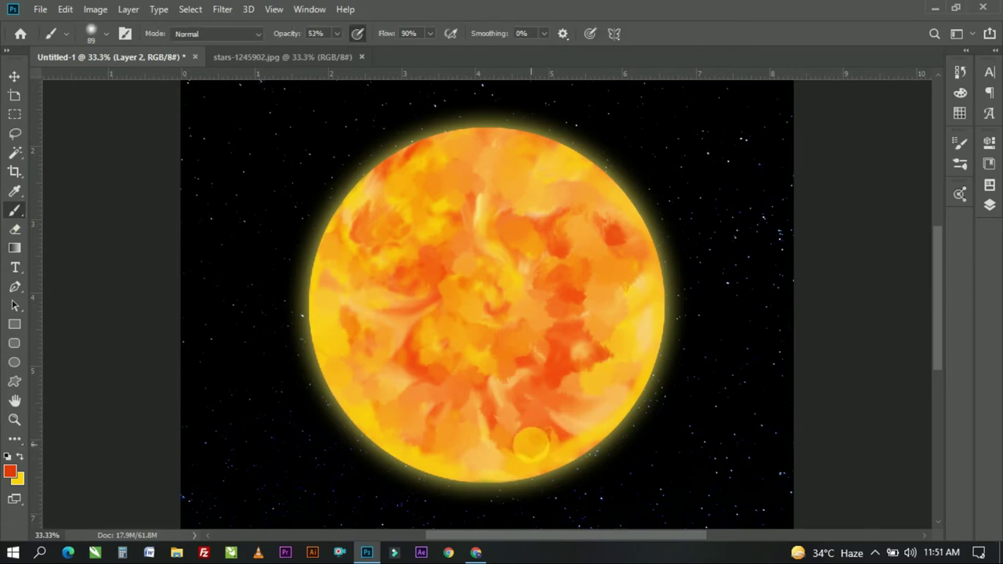
pyautogui.click(52, 31)
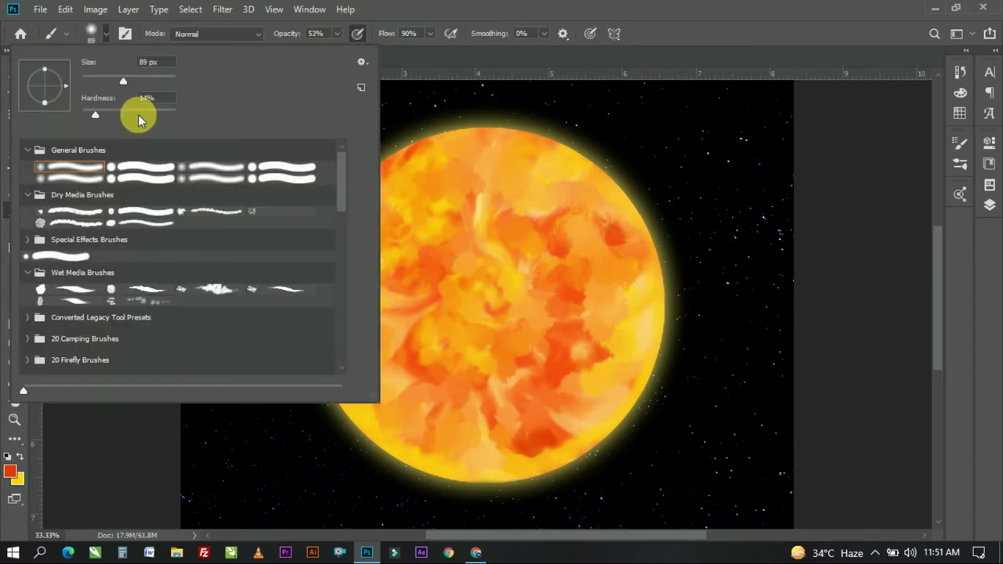
pyautogui.doubleClick(290, 287)
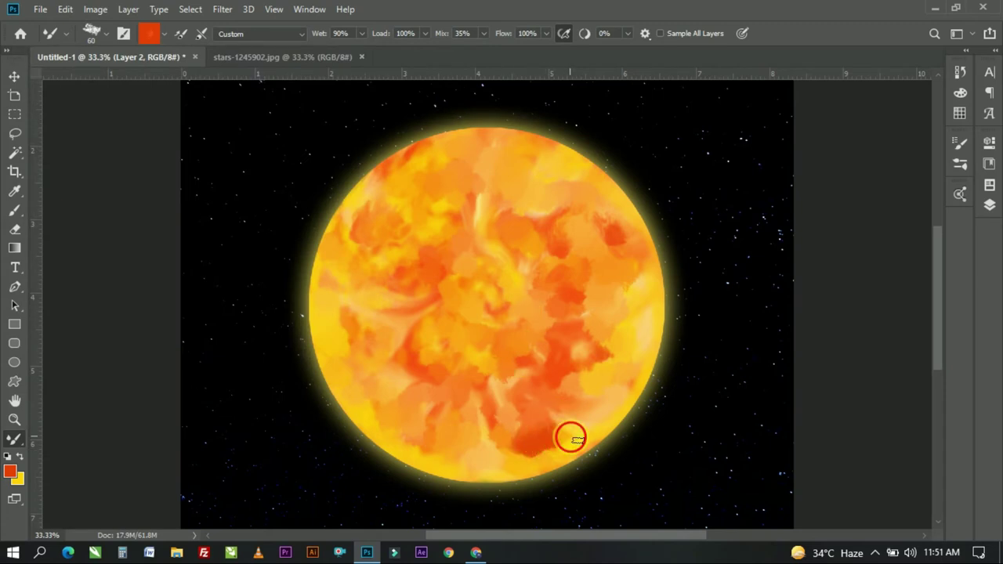
pyautogui.click(14, 210)
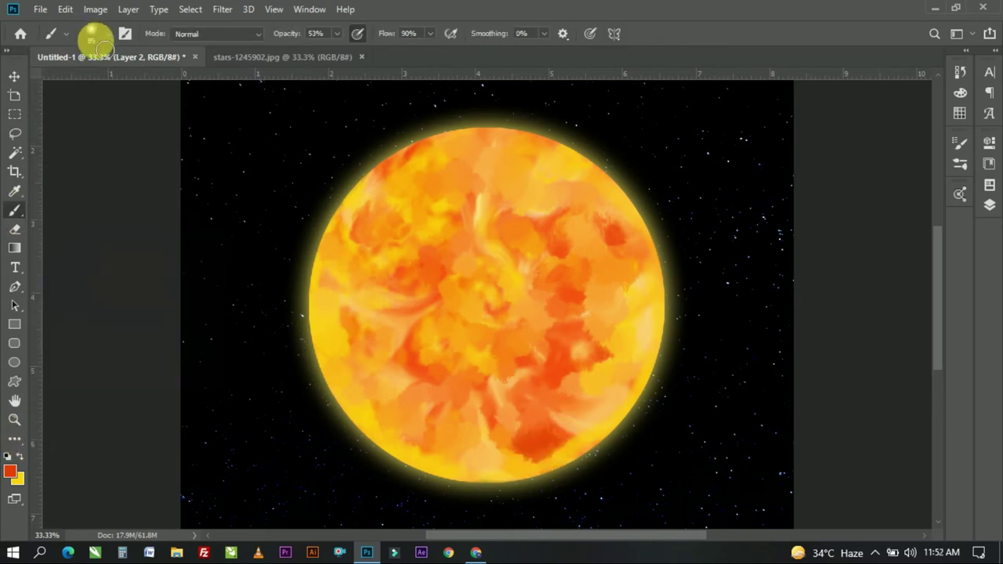
pyautogui.hotkey('shift', 'b')
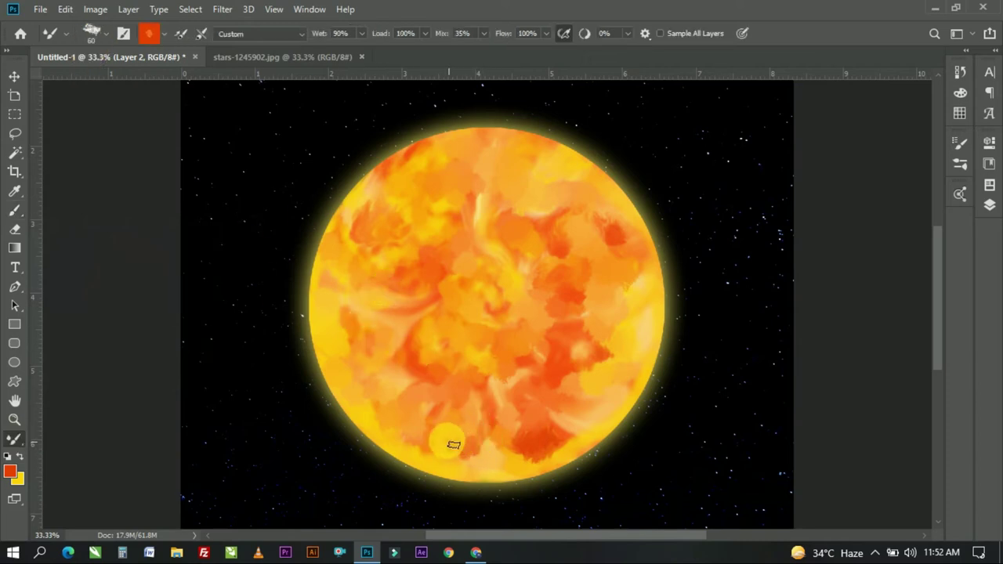
pyautogui.moveTo(455, 451); pyautogui.dragTo(474, 442)
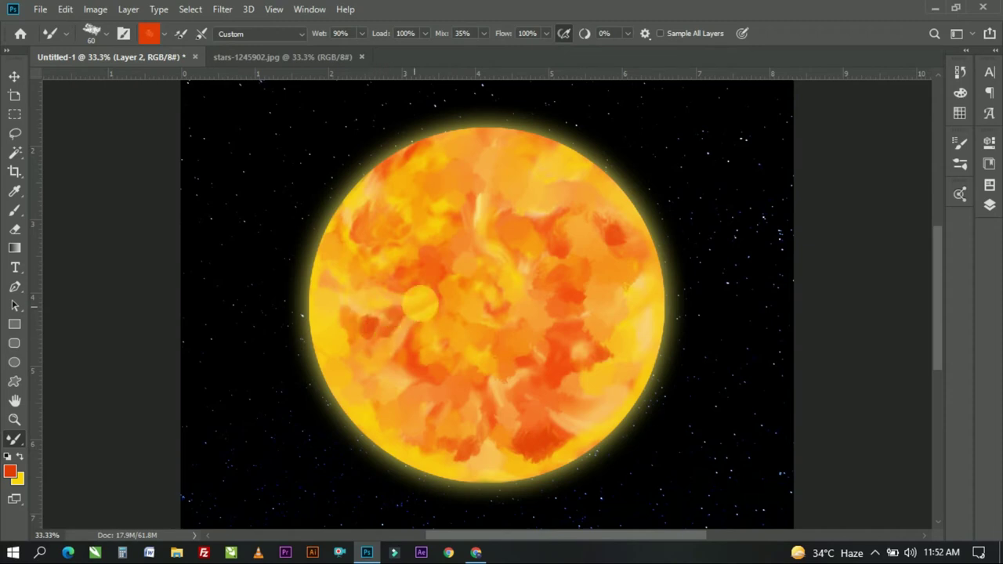
pyautogui.moveTo(415, 303)
pyautogui.mouseDown()
pyautogui.moveTo(377, 356)
pyautogui.moveTo(416, 336)
pyautogui.mouseUp()
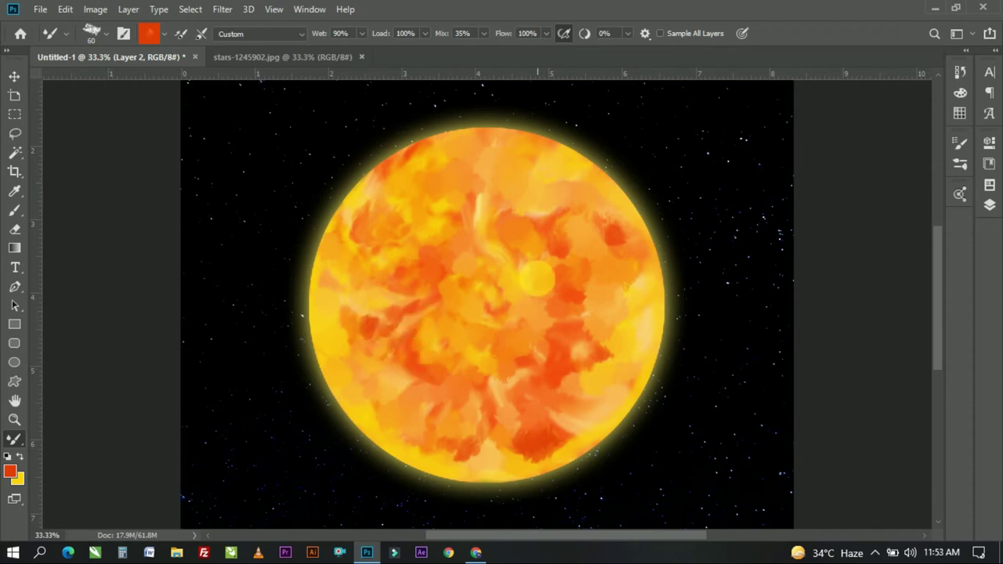
pyautogui.moveTo(471, 201); pyautogui.dragTo(466, 228)
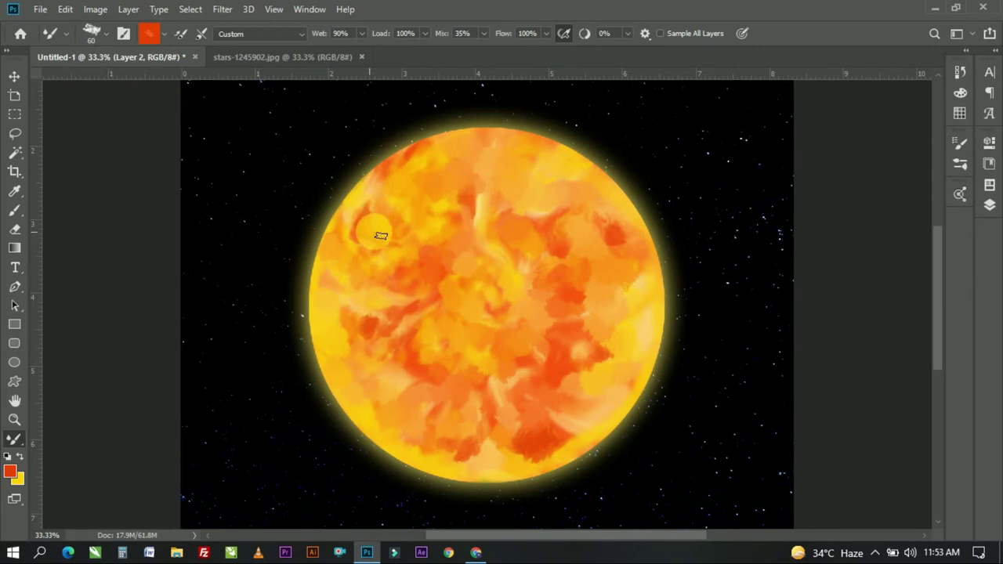
pyautogui.moveTo(389, 251); pyautogui.dragTo(390, 263)
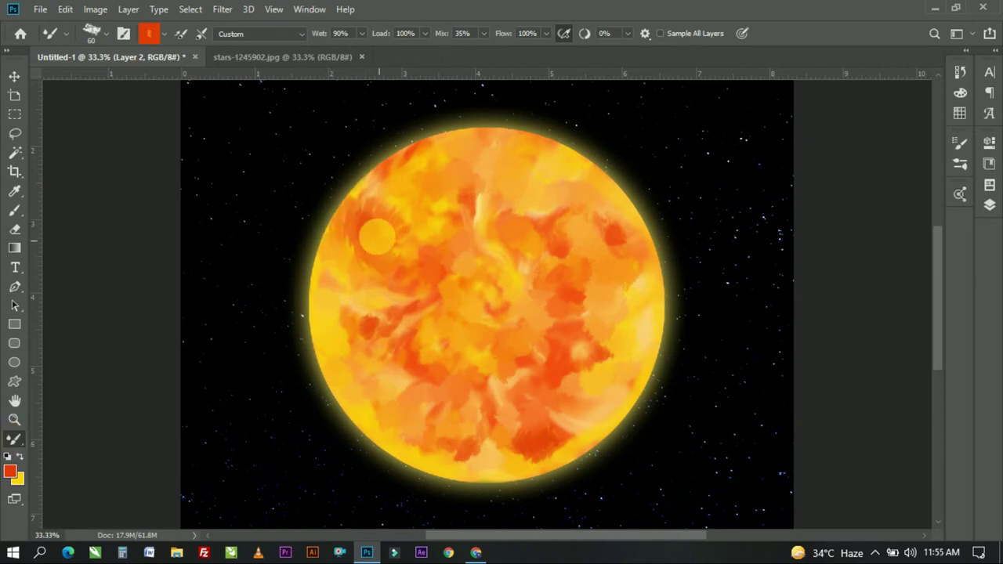
# At 48% wetness, smear darker strokes along the sun's lower and upper-right edges, undoing unwanted ones
pyautogui.hotkey('ctrl', 'z')
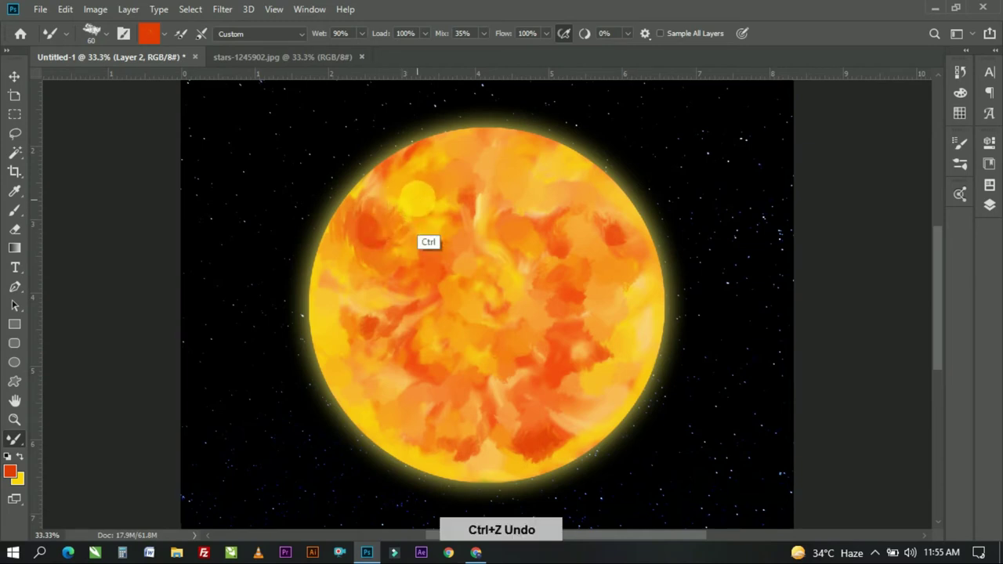
pyautogui.moveTo(361, 34); pyautogui.dragTo(336, 63)
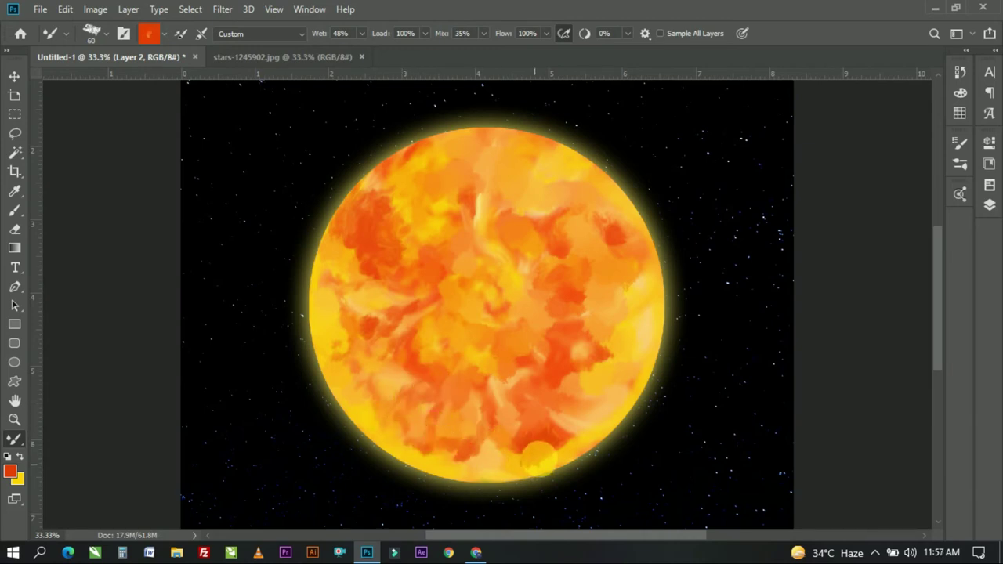
pyautogui.moveTo(529, 476)
pyautogui.mouseDown()
pyautogui.moveTo(579, 438)
pyautogui.moveTo(582, 409)
pyautogui.moveTo(640, 366)
pyautogui.moveTo(631, 302)
pyautogui.moveTo(622, 331)
pyautogui.moveTo(647, 267)
pyautogui.mouseUp()
pyautogui.moveTo(562, 183); pyautogui.dragTo(603, 205)
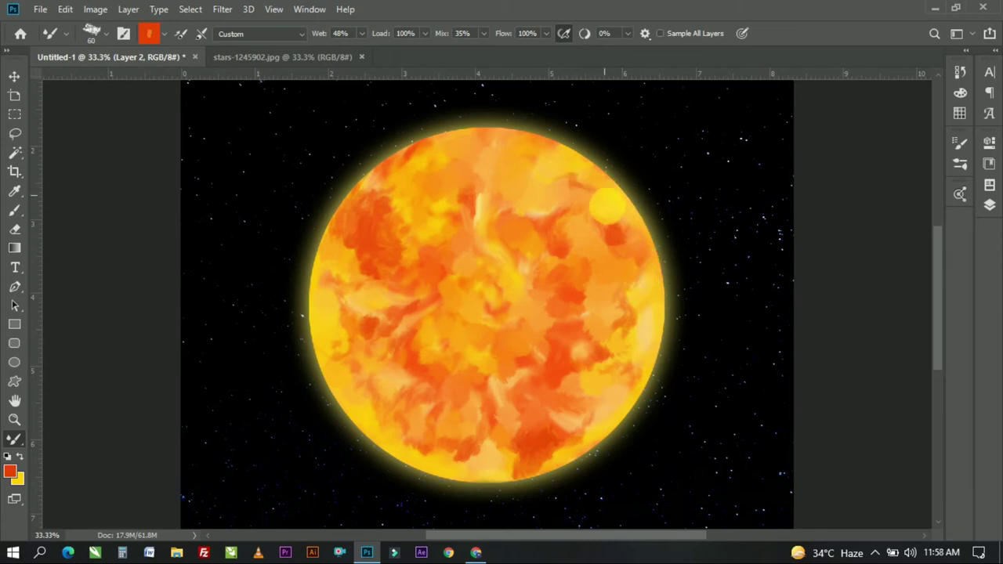
pyautogui.moveTo(541, 138); pyautogui.dragTo(543, 194)
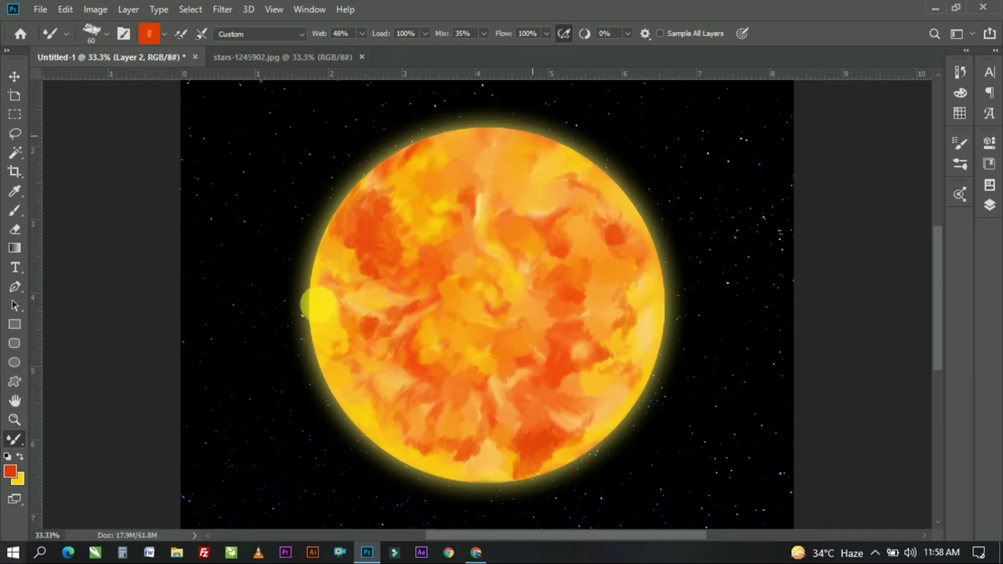
pyautogui.hotkey('ctrl', 'z')
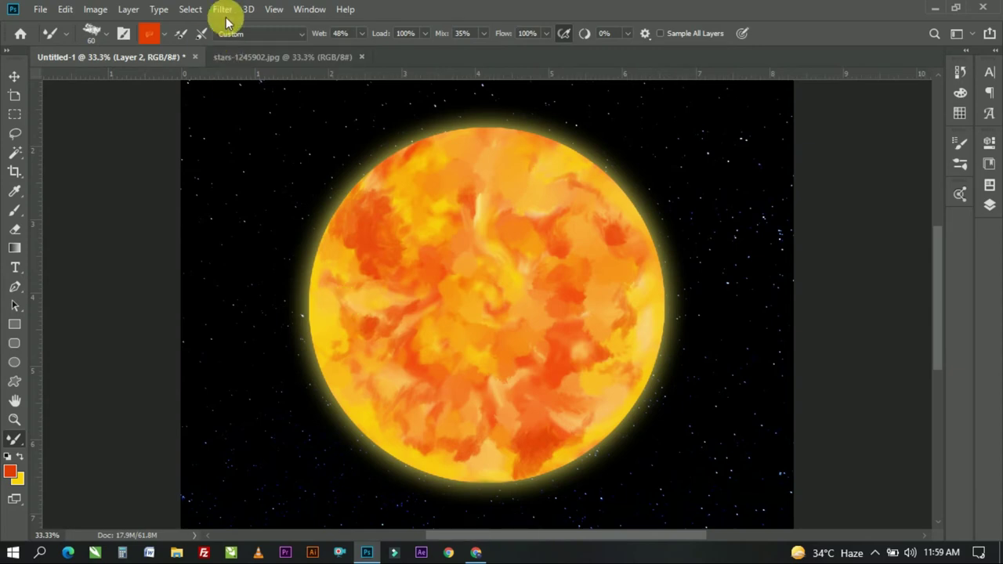
# Preview the Wind filter on the sun with Stagger from the left, then cancel it
pyautogui.click(223, 9)
pyautogui.moveTo(238, 259)
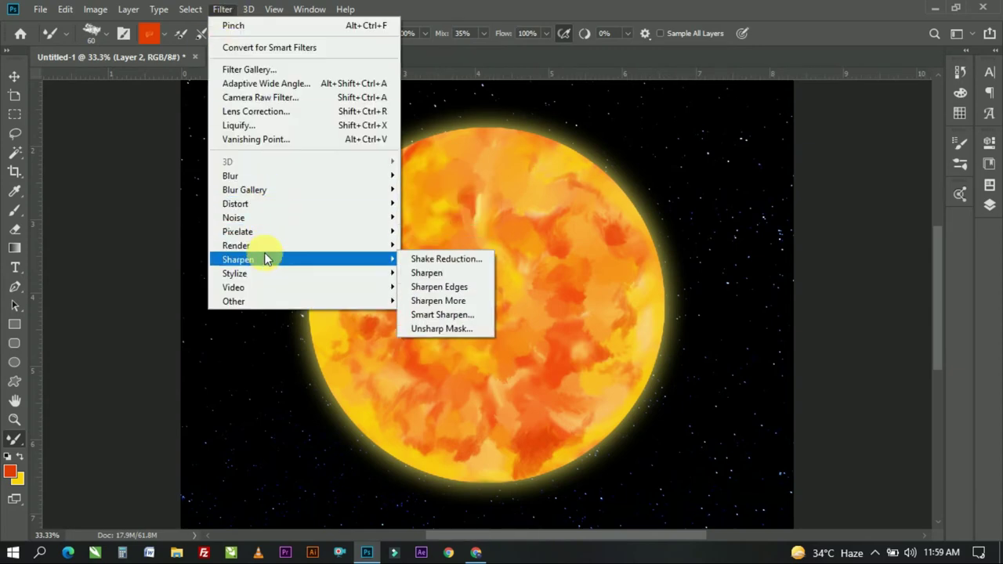
pyautogui.click(443, 382)
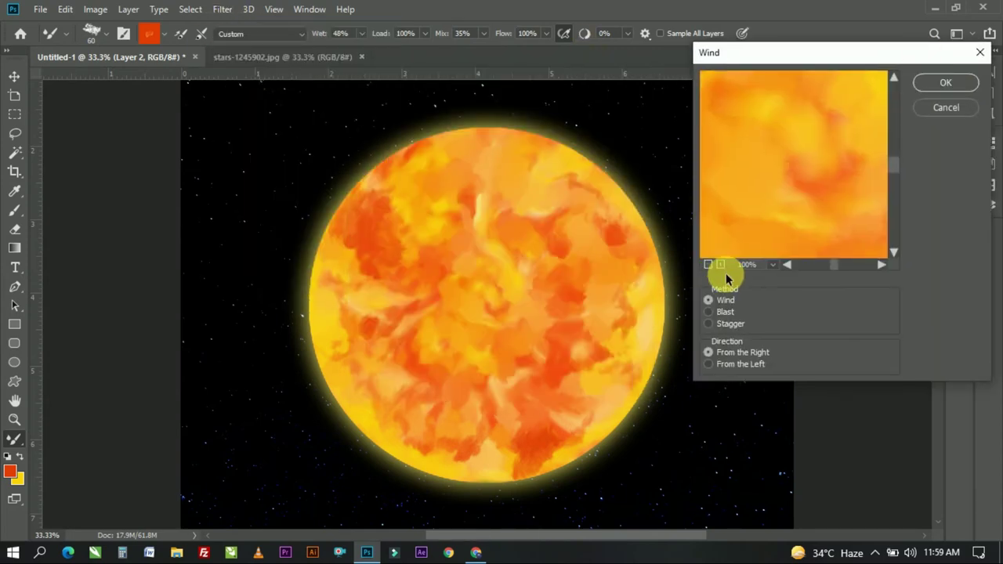
pyautogui.click(707, 264)
pyautogui.click(708, 323)
pyautogui.click(708, 364)
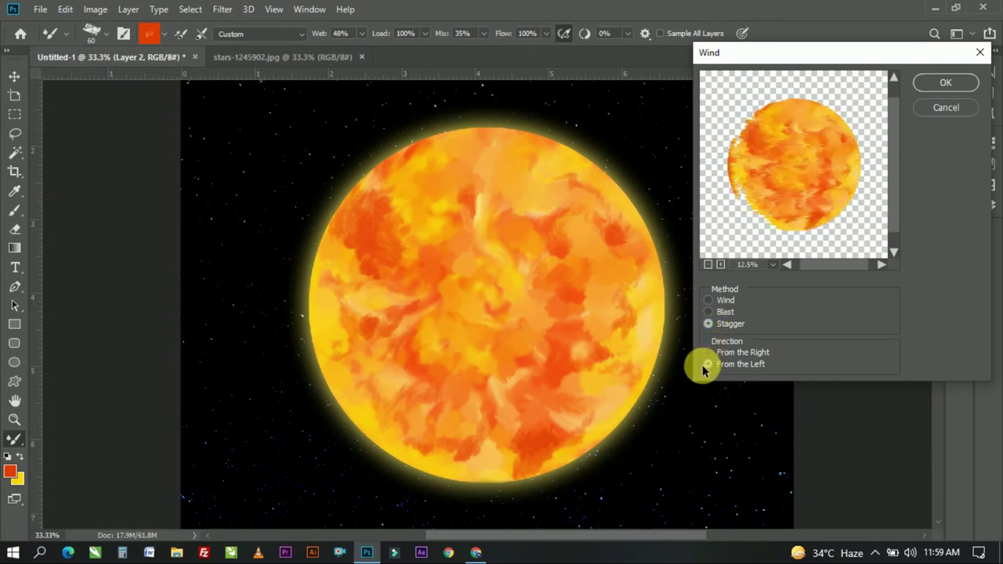
pyautogui.click(945, 107)
# Try the Solarize filter on the sun and undo it
pyautogui.click(223, 10)
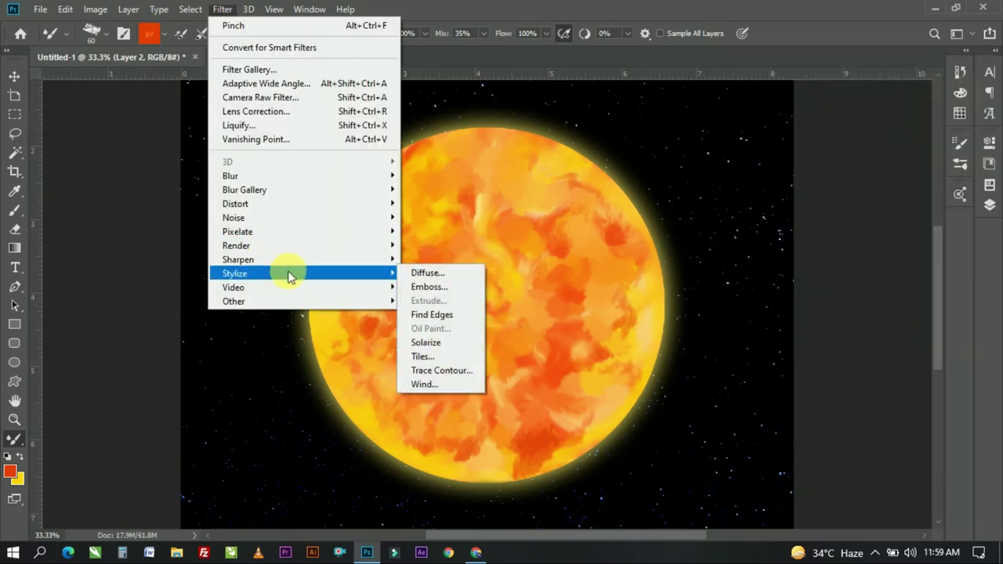
pyautogui.click(426, 343)
pyautogui.hotkey('ctrl', 'z')
pyautogui.click(222, 10)
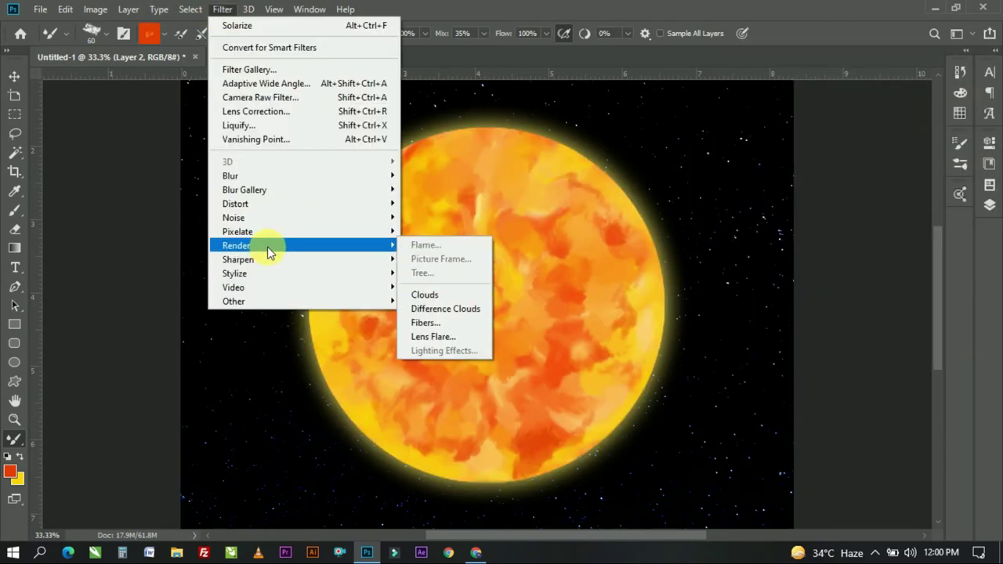
# Apply the Crystallize filter with cell size 12 to the sun's surface
pyautogui.moveTo(237, 232)
pyautogui.click(468, 249)
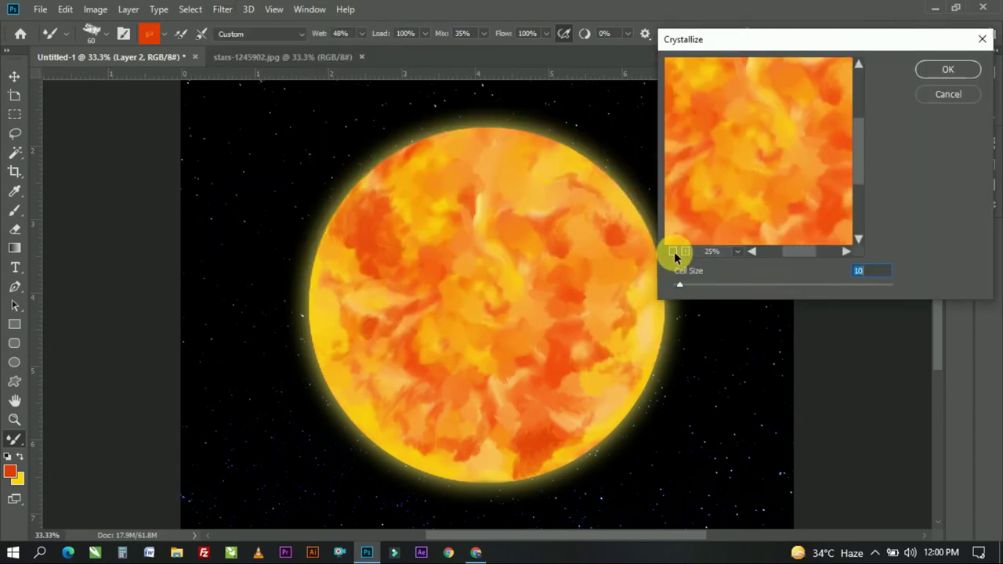
pyautogui.click(672, 251)
pyautogui.moveTo(679, 284)
pyautogui.mouseDown()
pyautogui.moveTo(694, 285)
pyautogui.moveTo(685, 284)
pyautogui.mouseUp()
pyautogui.click(685, 251)
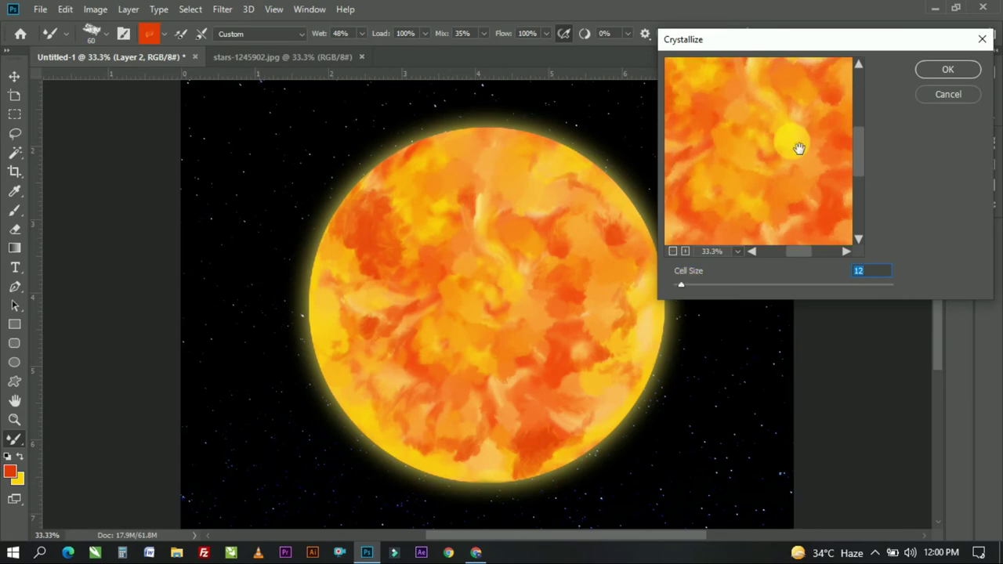
pyautogui.press('Return')
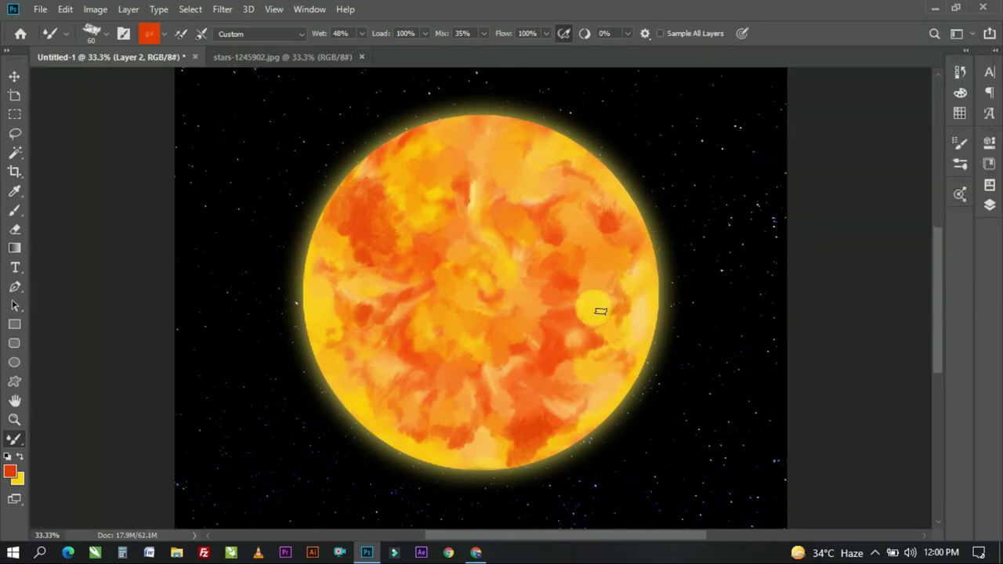
pyautogui.click(222, 8)
pyautogui.click(223, 8)
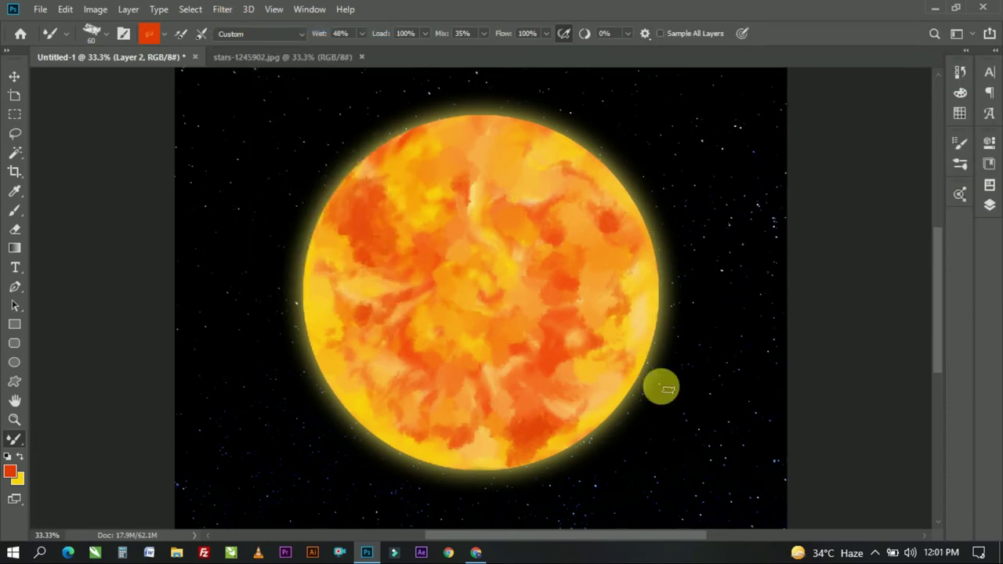
# Set the foreground colour to a pale cream yellow
pyautogui.click(19, 456)
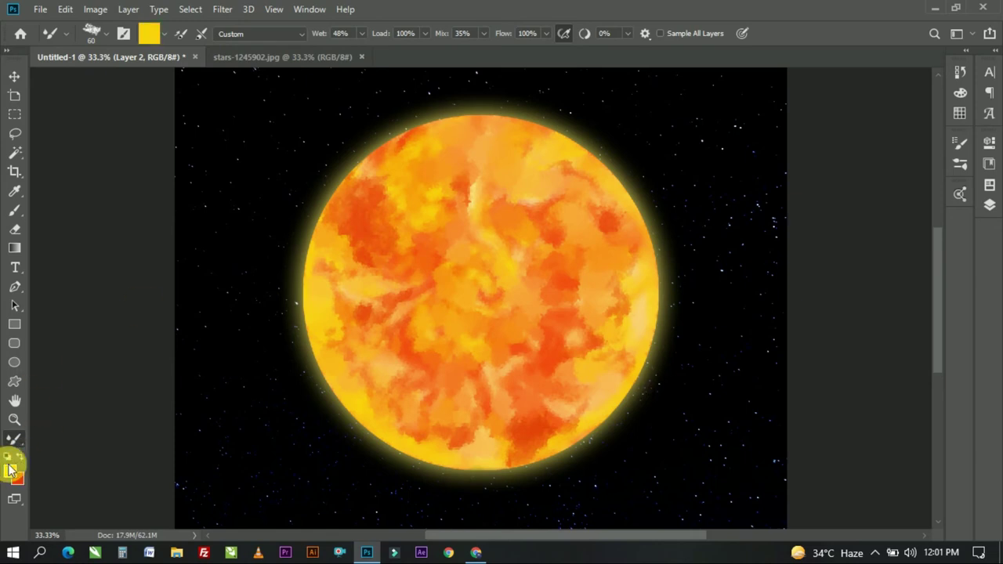
pyautogui.click(9, 471)
pyautogui.click(629, 88)
pyautogui.press('Return')
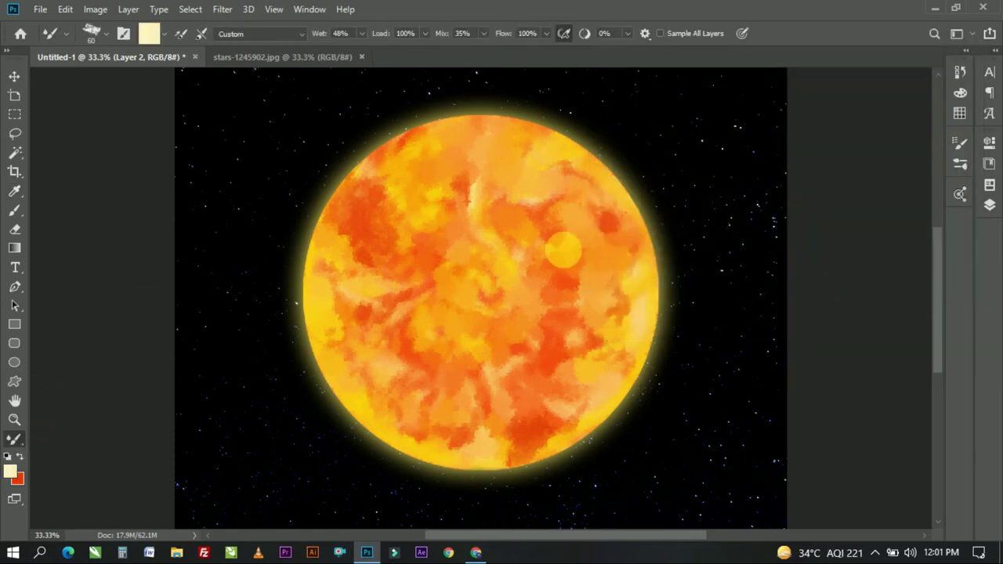
# Blend pale yellow along the sun's lower-left rim, undoing the stray centre and edge strokes
pyautogui.moveTo(440, 280)
pyautogui.mouseDown()
pyautogui.moveTo(476, 266)
pyautogui.moveTo(431, 274)
pyautogui.moveTo(454, 279)
pyautogui.mouseUp()
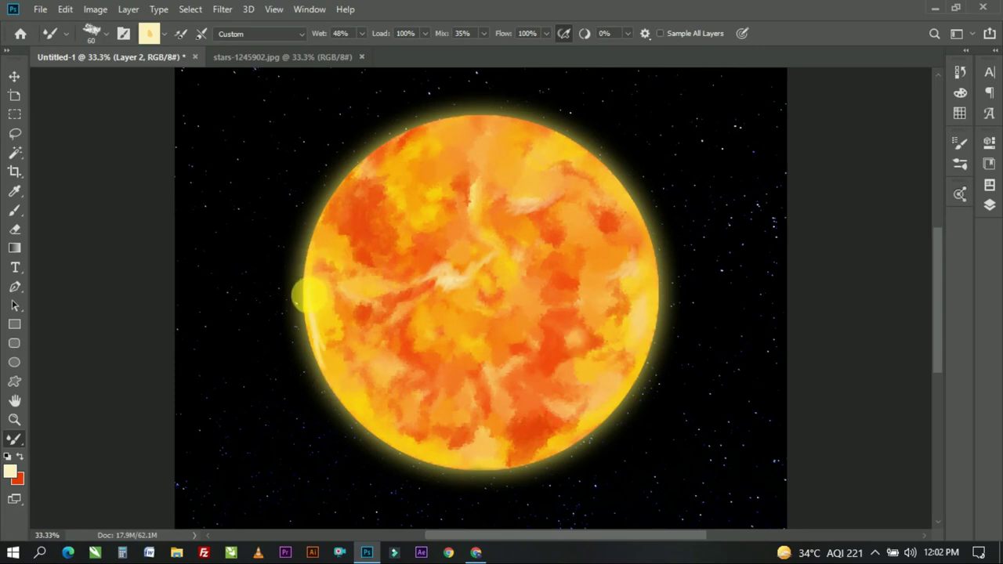
pyautogui.hotkey('ctrl', 'z')
pyautogui.moveTo(311, 278); pyautogui.dragTo(362, 413)
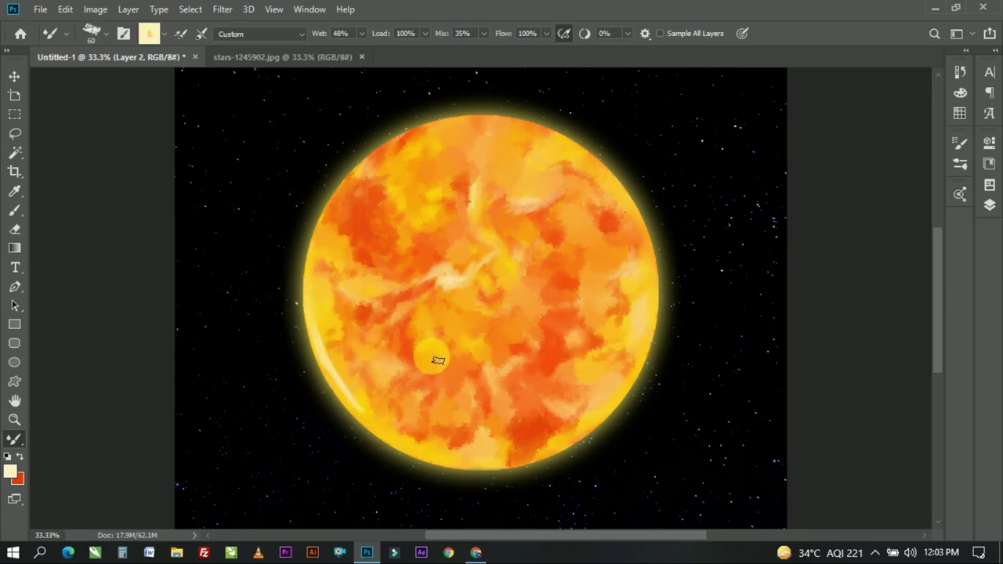
pyautogui.hotkey('ctrl', 'z')
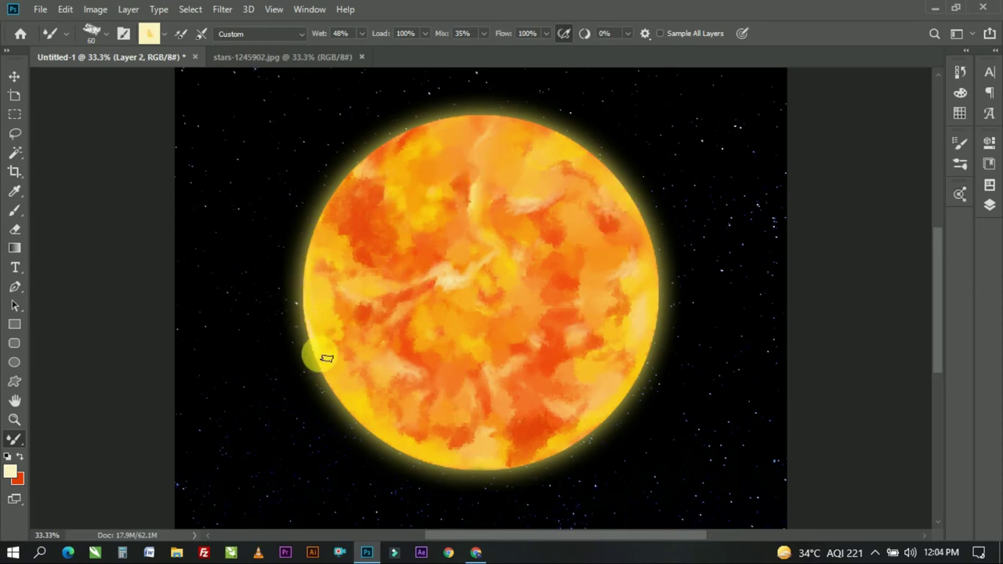
pyautogui.moveTo(333, 350)
pyautogui.mouseDown()
pyautogui.moveTo(320, 363)
pyautogui.moveTo(352, 412)
pyautogui.moveTo(440, 467)
pyautogui.moveTo(310, 219)
pyautogui.mouseUp()
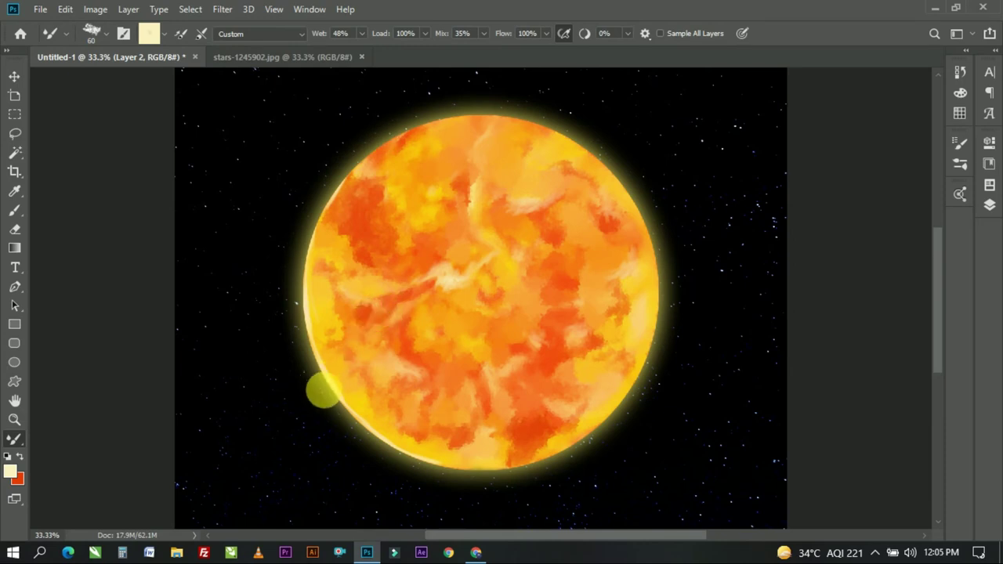
# Switch to the Brush tool with a soft General brush preset
pyautogui.press('m')
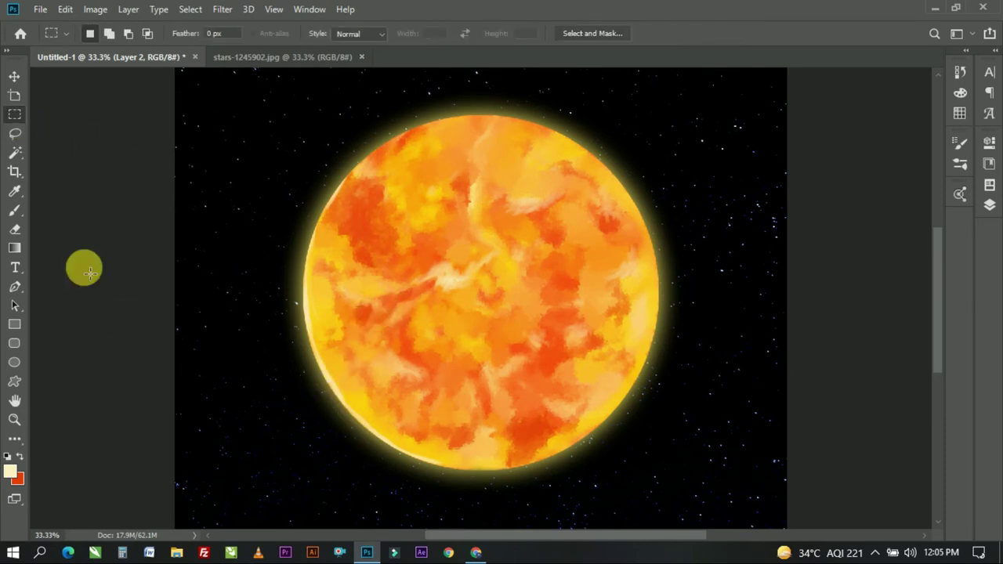
pyautogui.press('b')
pyautogui.click(106, 32)
pyautogui.click(133, 173)
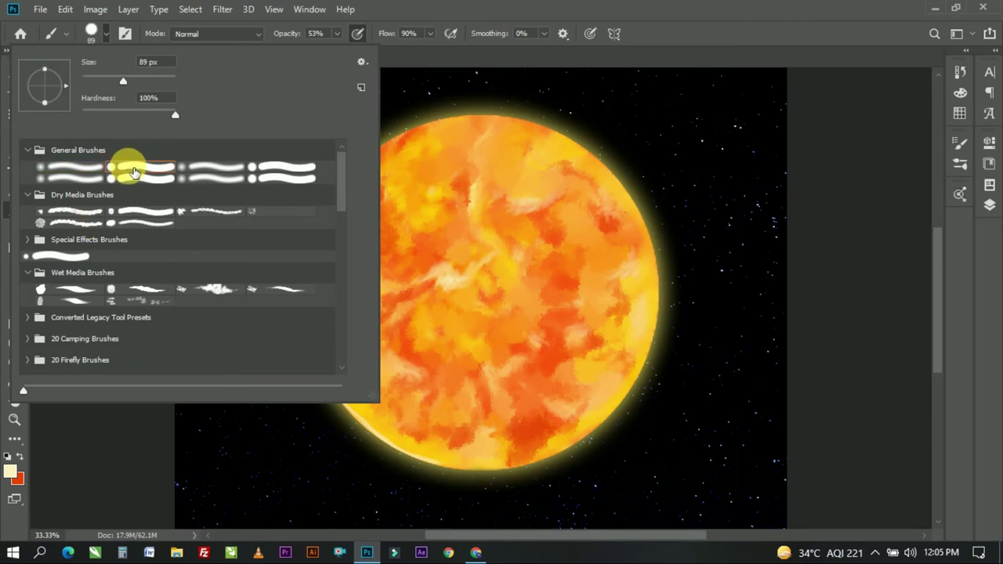
pyautogui.press('Return')
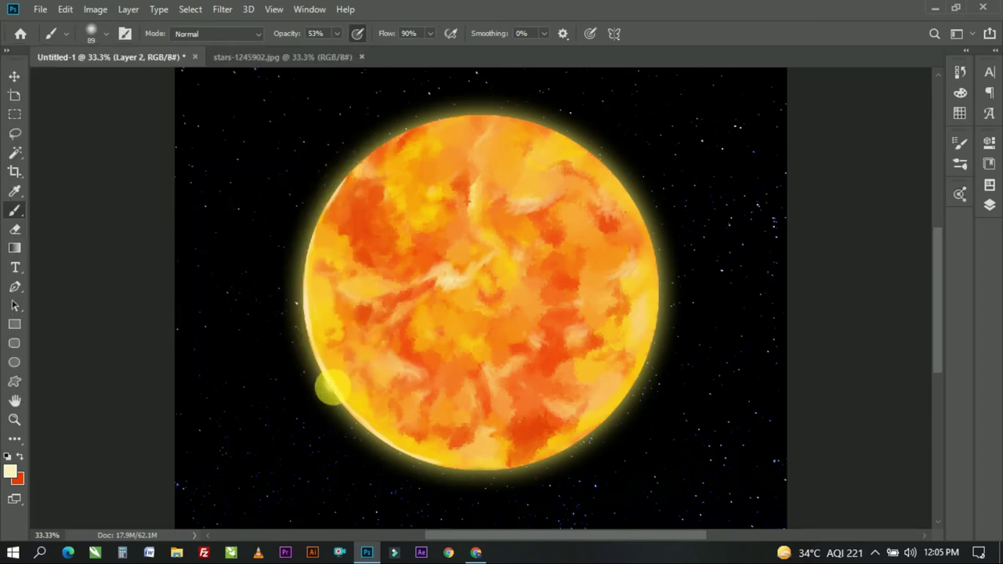
# Dab the lower-left rim brighter, then paint a red-orange stroke along the sun's right edge
pyautogui.moveTo(332, 387); pyautogui.dragTo(339, 395)
pyautogui.rightClick(326, 382)
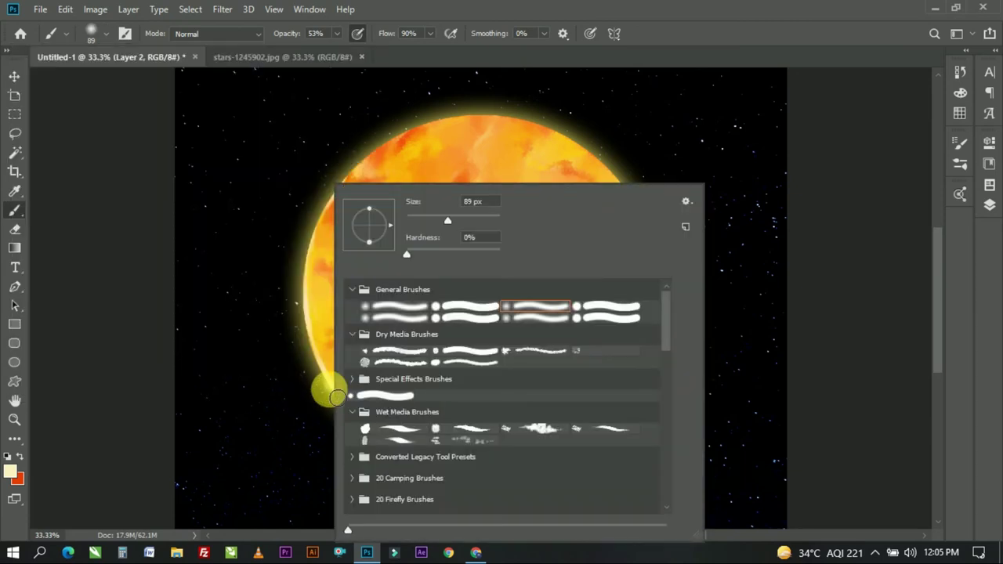
pyautogui.press('Escape')
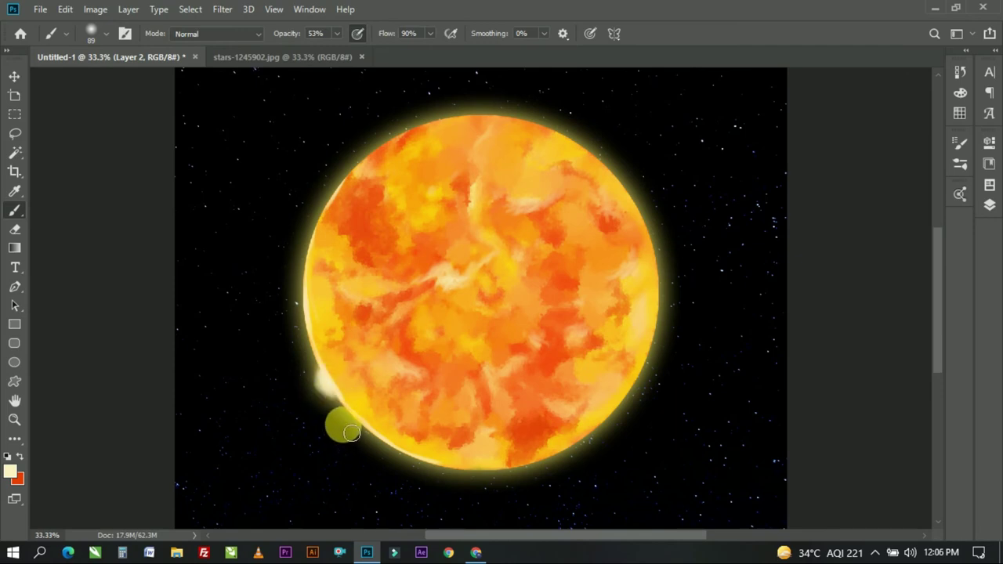
pyautogui.hotkey('ctrl', 'z')
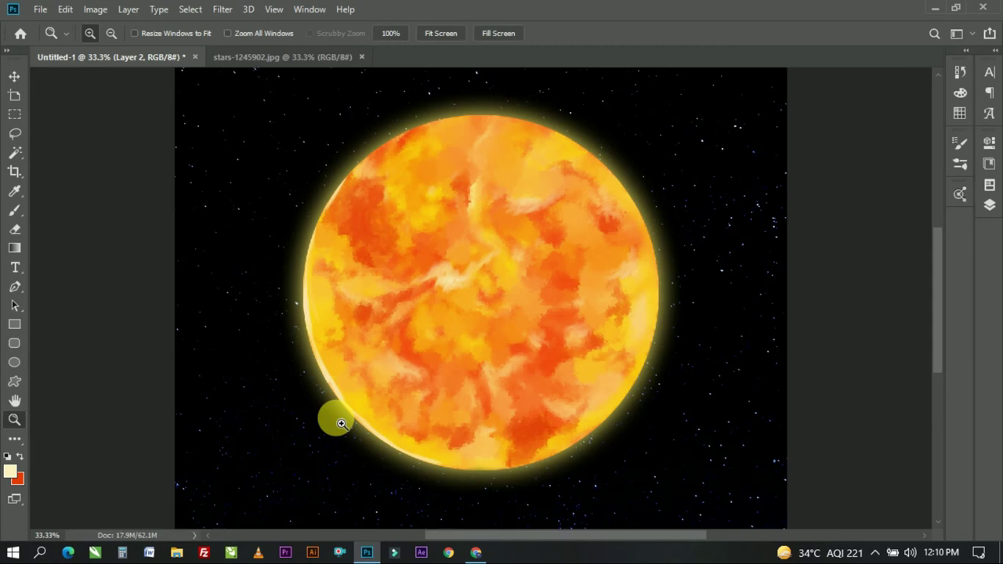
pyautogui.moveTo(624, 178)
pyautogui.mouseDown()
pyautogui.moveTo(568, 429)
pyautogui.moveTo(459, 455)
pyautogui.moveTo(384, 425)
pyautogui.moveTo(320, 293)
pyautogui.moveTo(346, 181)
pyautogui.moveTo(481, 117)
pyautogui.moveTo(578, 161)
pyautogui.moveTo(335, 184)
pyautogui.mouseUp()
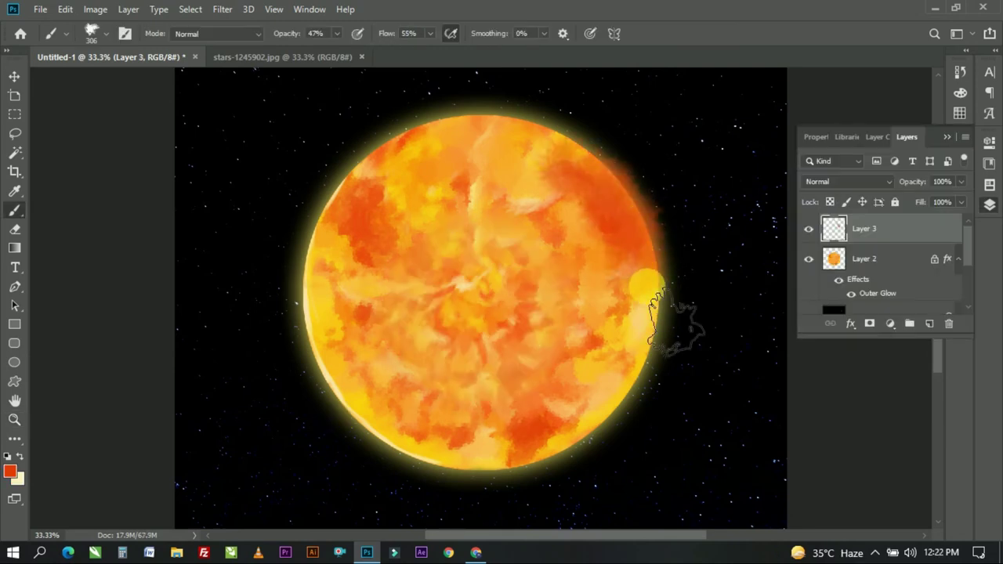
# Move Layer 3 under the sun layer and set a 58 px dry-media brush at 6% opacity
pyautogui.moveTo(929, 233); pyautogui.dragTo(965, 267)
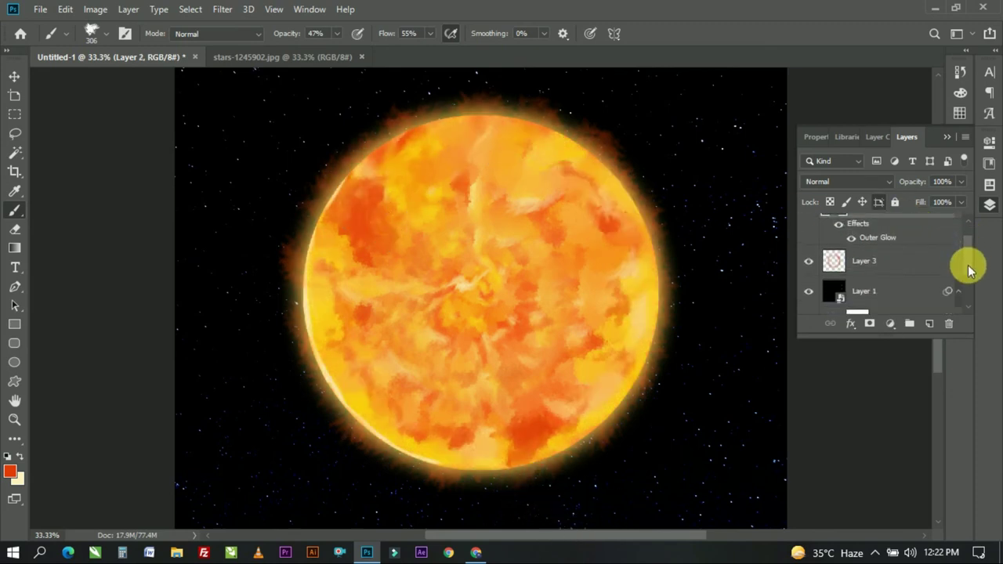
pyautogui.click(92, 34)
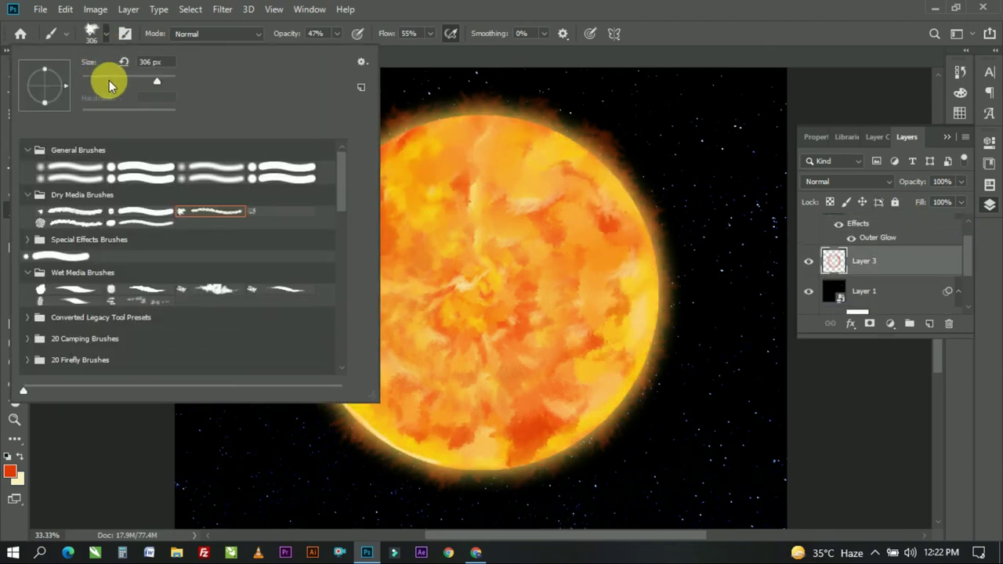
pyautogui.moveTo(105, 83); pyautogui.dragTo(90, 83)
pyautogui.click(333, 174)
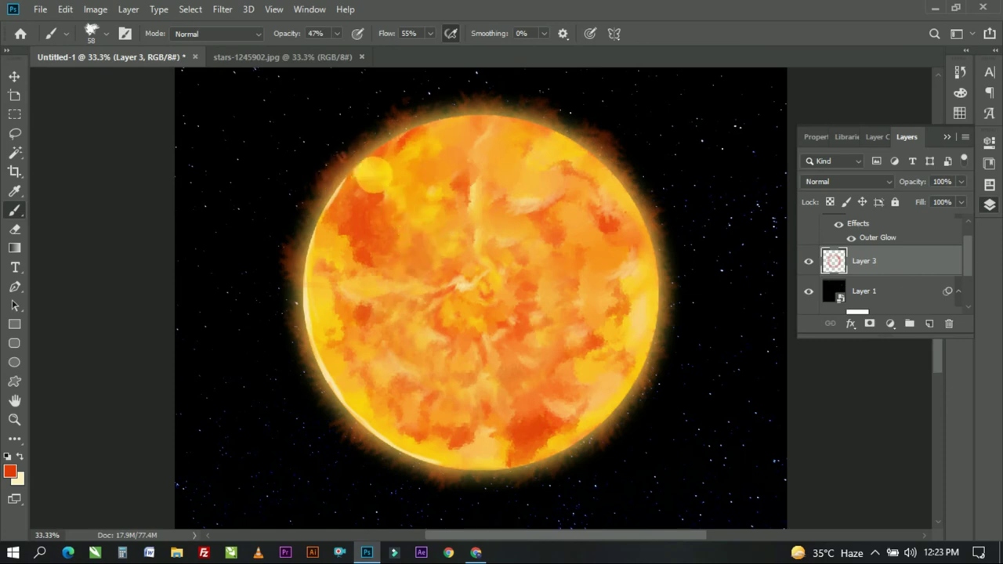
pyautogui.moveTo(337, 34); pyautogui.dragTo(224, 59)
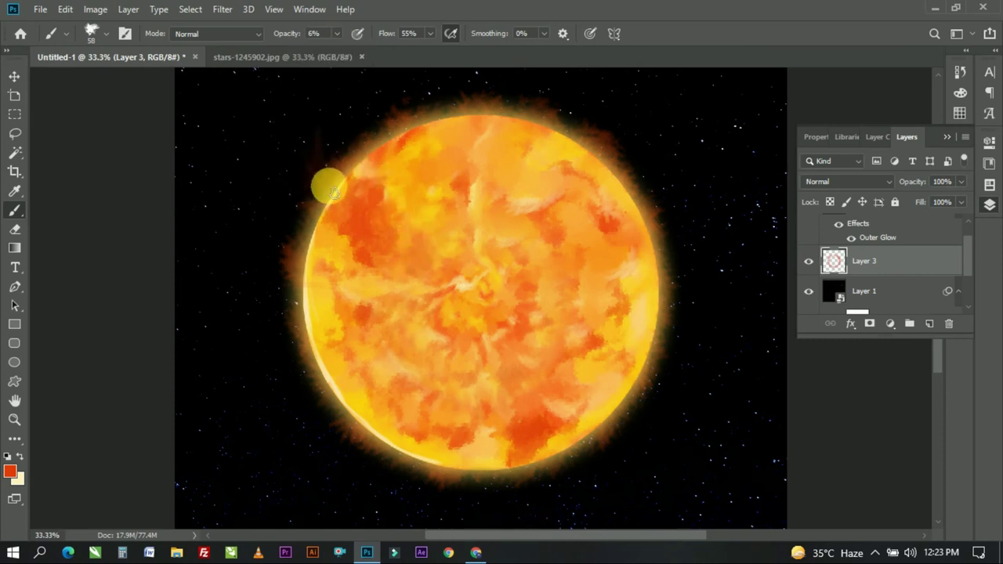
pyautogui.scroll(-2, 835, 227)
pyautogui.scroll(4, 859, 258)
# Hide the sun's outer glow and paint wispy reddish flames off its left edge
pyautogui.click(839, 251)
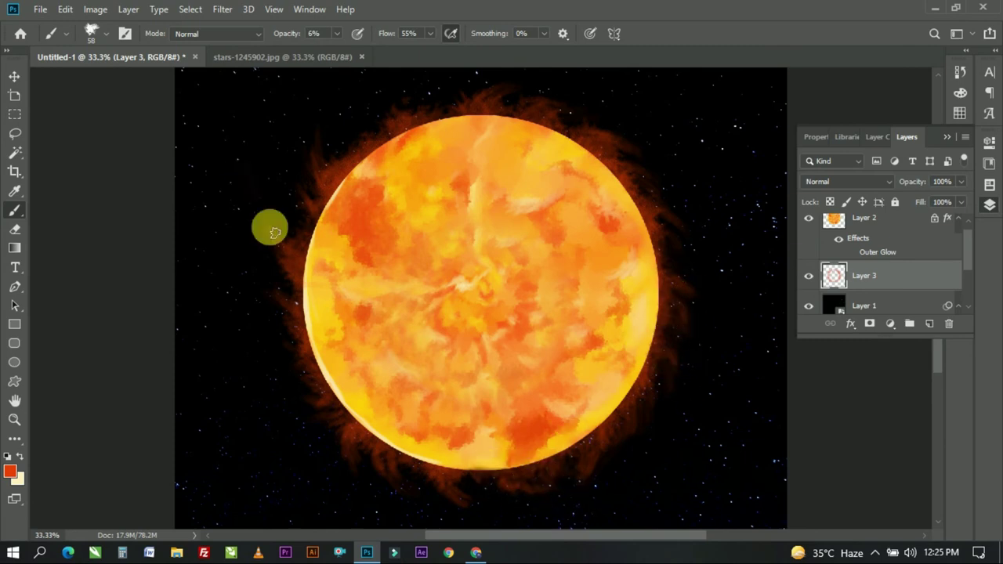
pyautogui.moveTo(239, 166)
pyautogui.mouseDown()
pyautogui.moveTo(268, 237)
pyautogui.moveTo(235, 151)
pyautogui.mouseUp()
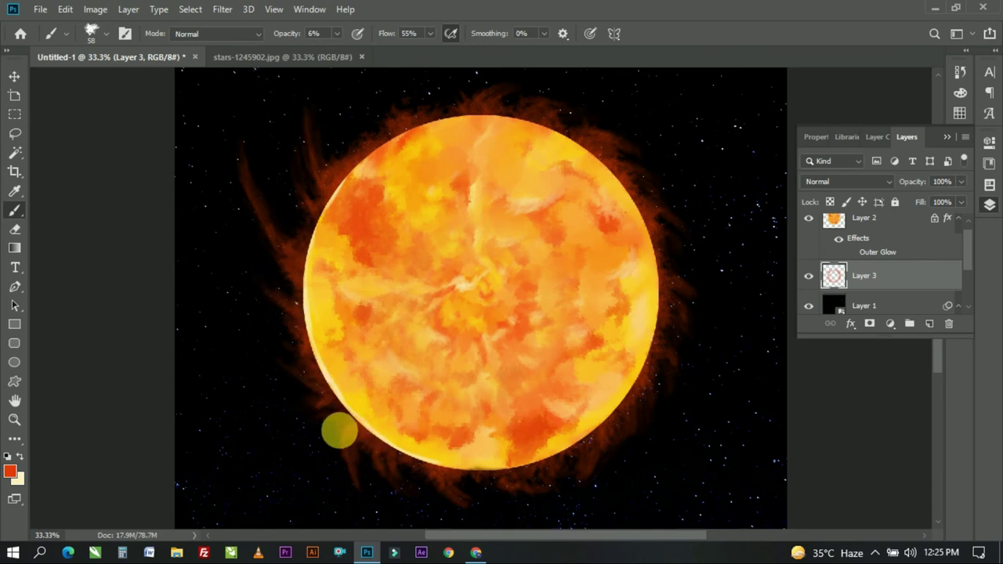
pyautogui.hotkey('ctrl', 'z')
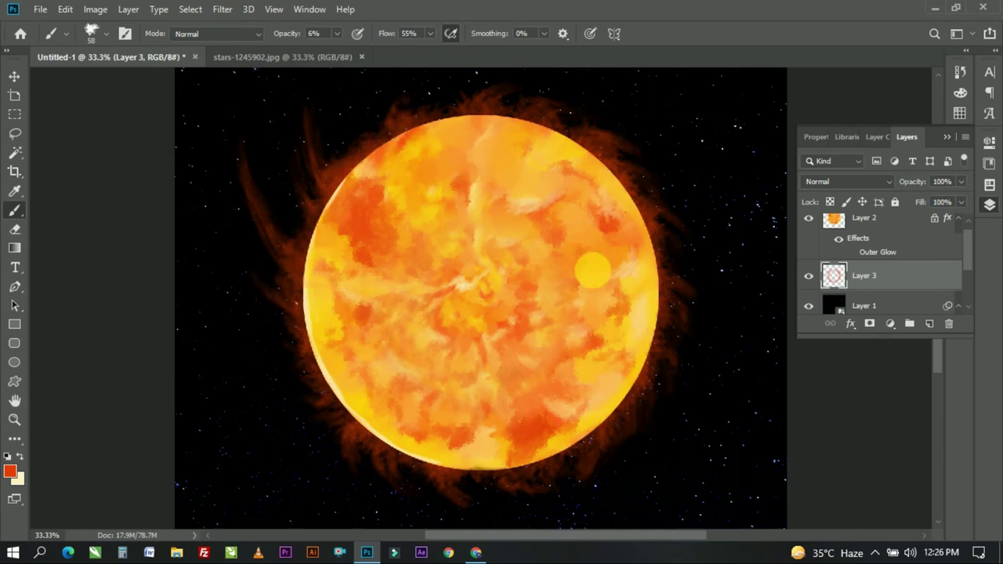
pyautogui.moveTo(240, 143); pyautogui.dragTo(271, 231)
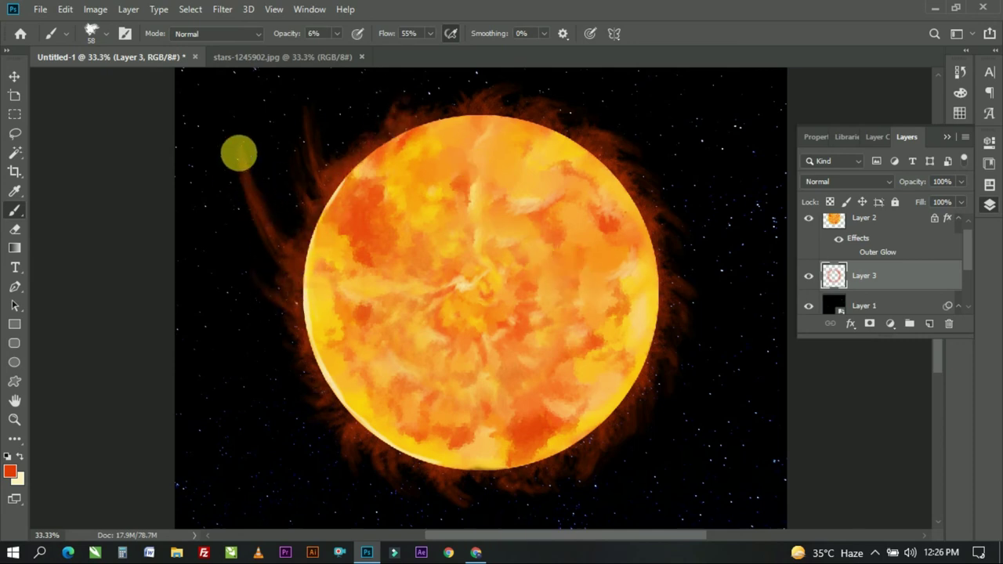
pyautogui.moveTo(240, 143); pyautogui.dragTo(273, 190)
pyautogui.hotkey('ctrl', 'z')
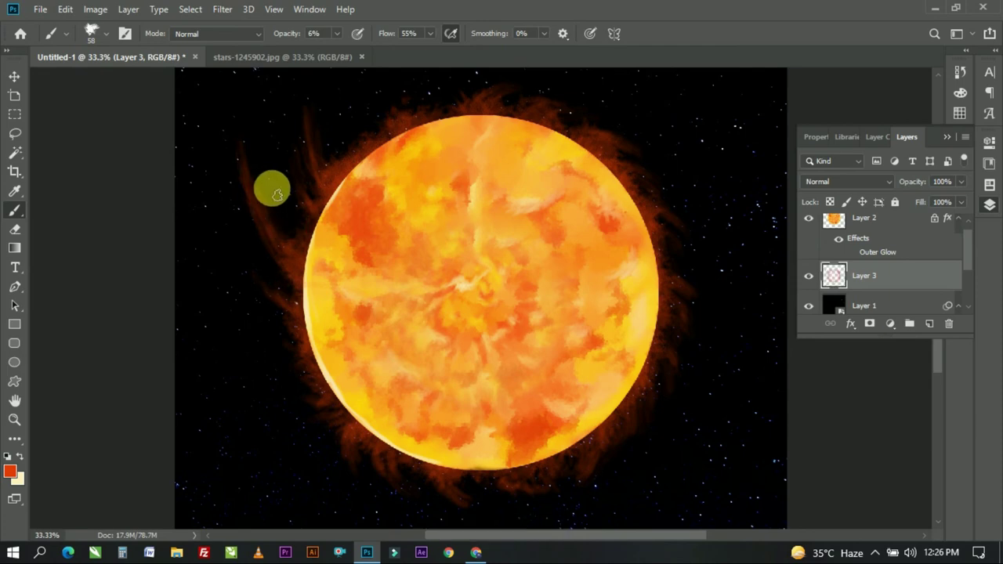
pyautogui.hotkey('ctrl', 'z')
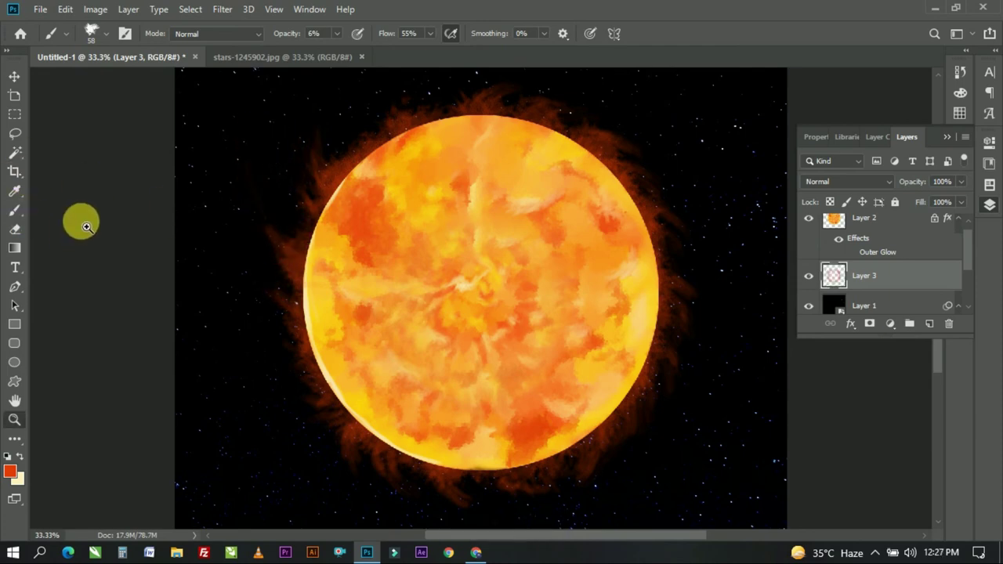
# Paint orange flares along the left and lower-right edges, then restore the outer glow on Layer 2
pyautogui.scroll(5, 367, 238)
pyautogui.scroll(-10, 366, 238)
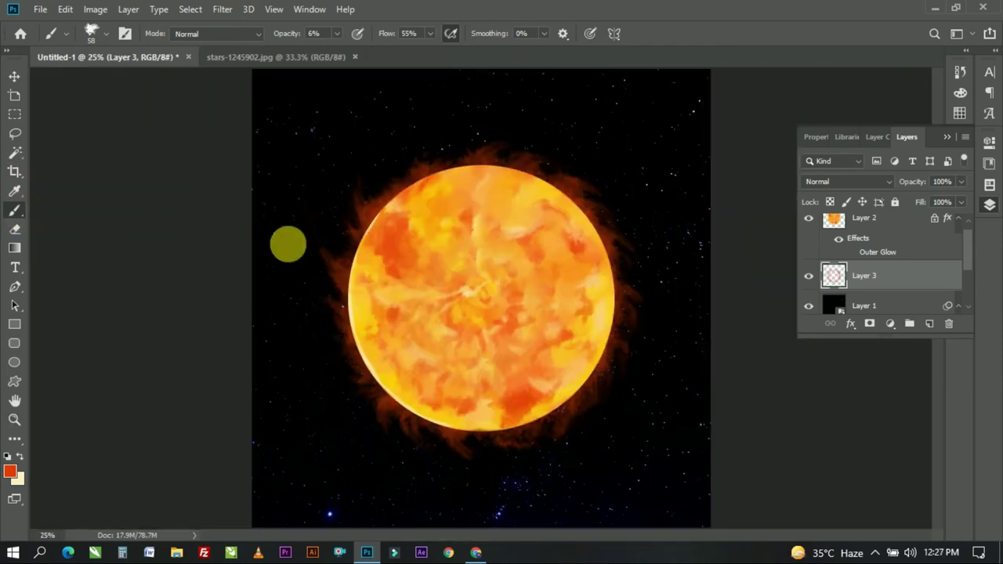
pyautogui.moveTo(327, 254); pyautogui.dragTo(327, 303)
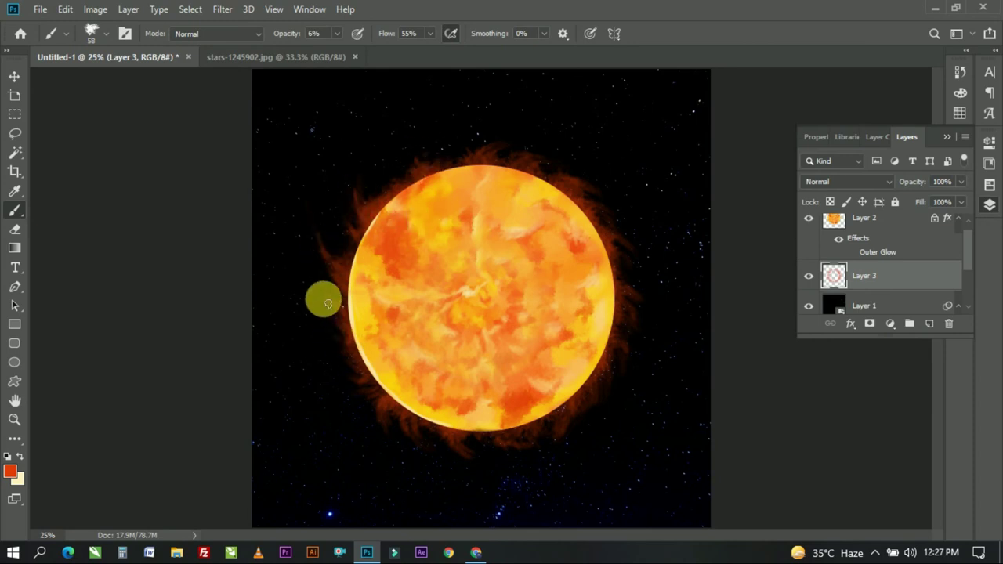
pyautogui.moveTo(383, 425); pyautogui.dragTo(632, 256)
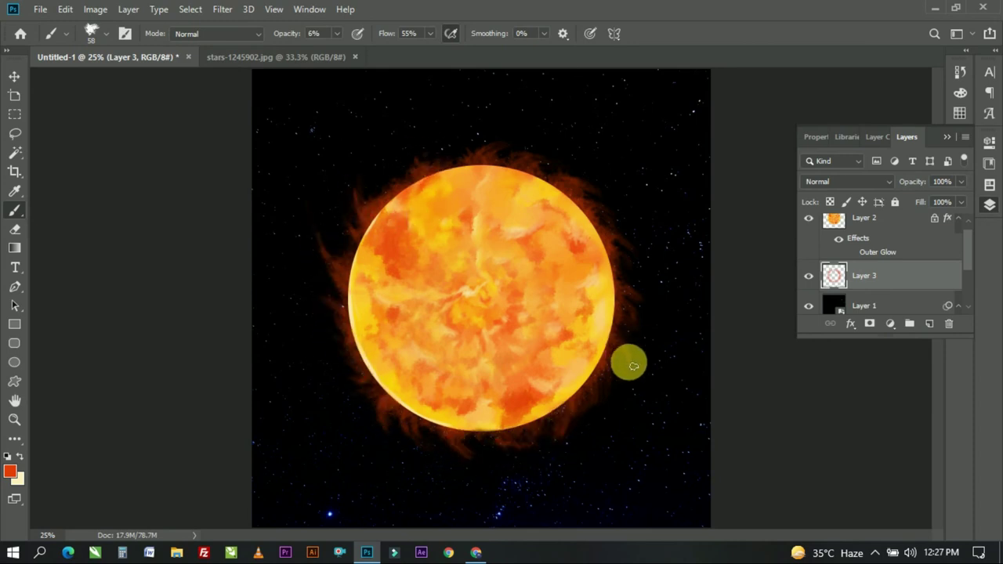
pyautogui.click(851, 252)
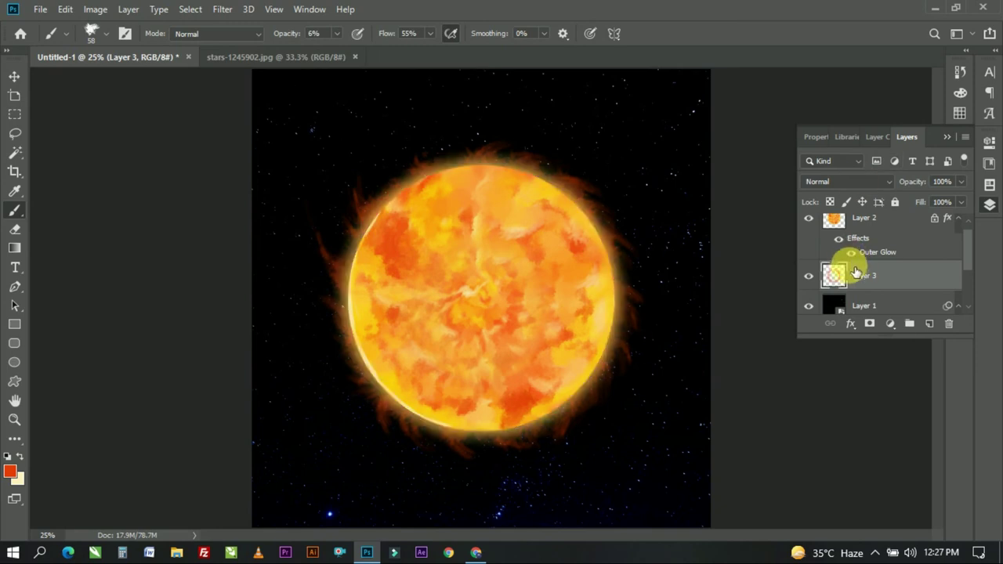
pyautogui.click(878, 264)
# Disable Pattern Overlay and set Outer Glow to 83% opacity, noise 0, size 59 px
pyautogui.click(850, 324)
pyautogui.click(893, 449)
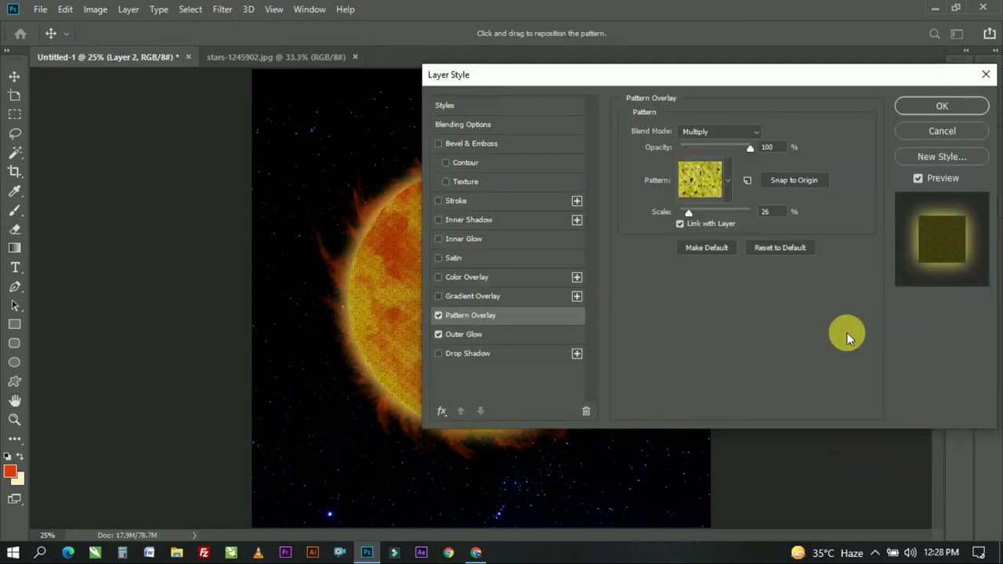
pyautogui.click(439, 315)
pyautogui.moveTo(759, 70); pyautogui.dragTo(839, 31)
pyautogui.click(543, 290)
pyautogui.moveTo(812, 105); pyautogui.dragTo(818, 103)
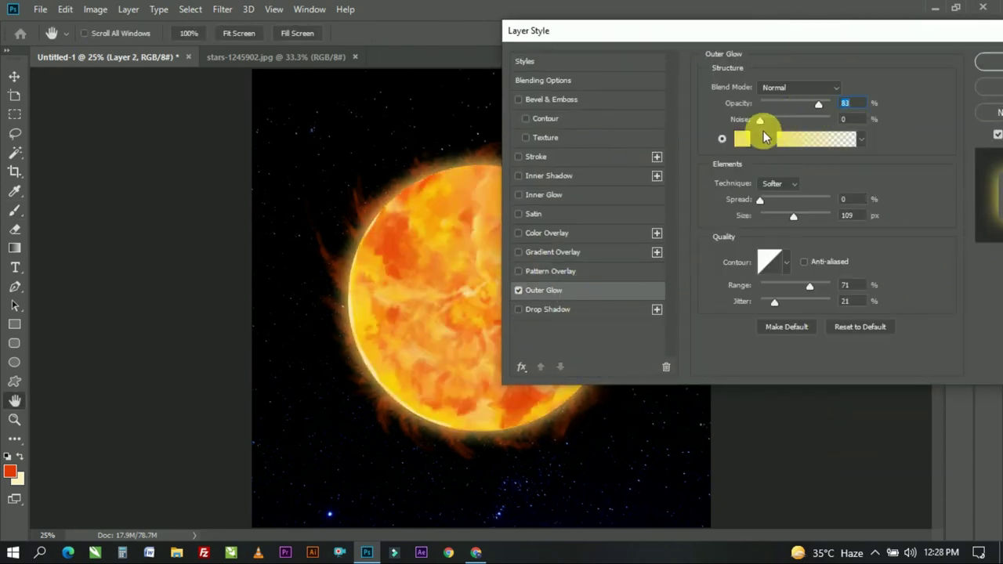
pyautogui.moveTo(764, 126); pyautogui.dragTo(759, 121)
pyautogui.click(760, 200)
pyautogui.moveTo(793, 216); pyautogui.dragTo(782, 220)
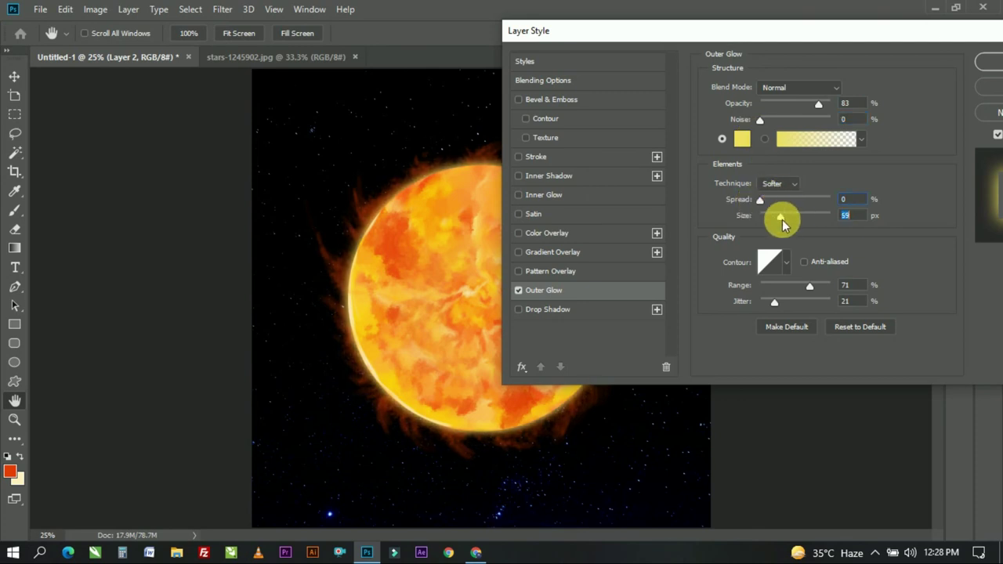
# Switch the glow to Color Dodge and adjust its spread and size, ending near spread 18, size 125
pyautogui.click(877, 71)
pyautogui.click(877, 72)
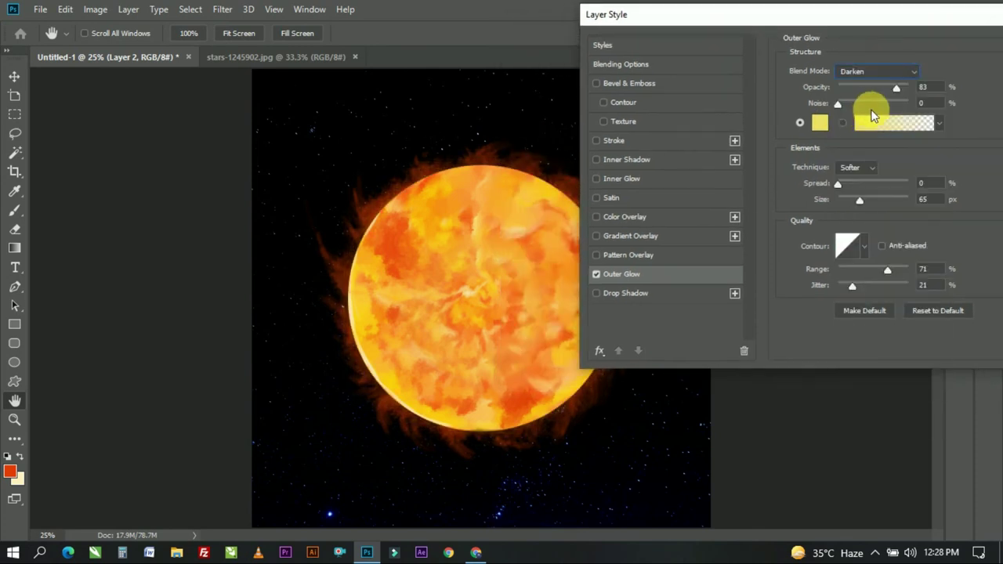
pyautogui.click(878, 71)
pyautogui.click(858, 195)
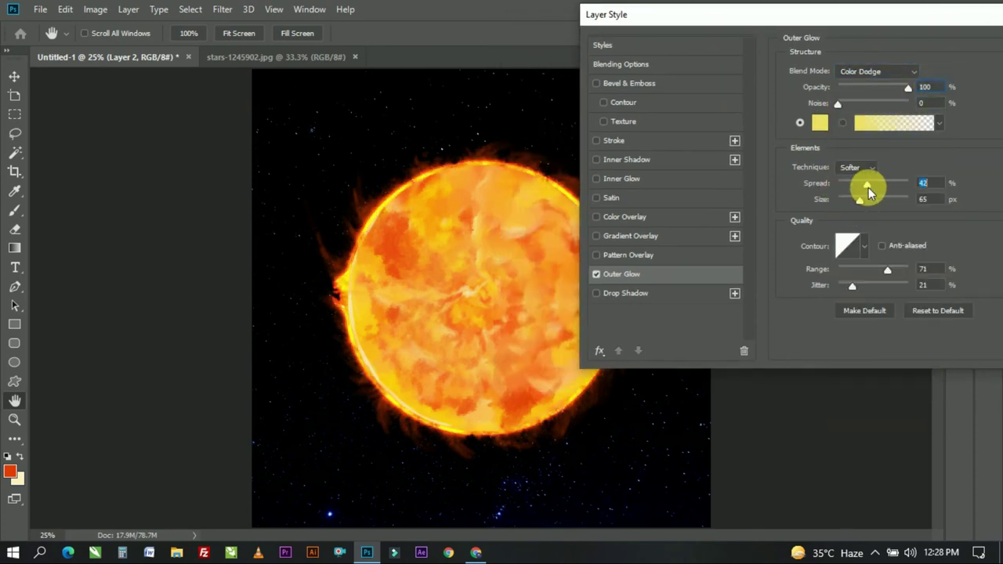
pyautogui.moveTo(868, 188); pyautogui.dragTo(860, 188)
pyautogui.moveTo(830, 14)
pyautogui.mouseDown()
pyautogui.moveTo(985, 14)
pyautogui.moveTo(851, 16)
pyautogui.mouseUp()
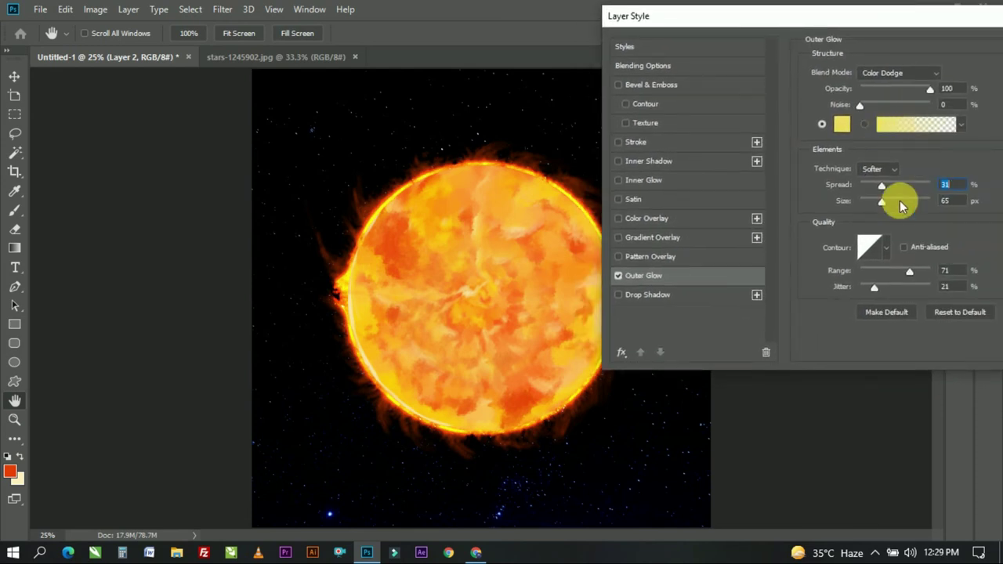
pyautogui.moveTo(885, 201)
pyautogui.mouseDown()
pyautogui.moveTo(999, 200)
pyautogui.moveTo(874, 186)
pyautogui.mouseUp()
pyautogui.moveTo(930, 201)
pyautogui.mouseDown()
pyautogui.moveTo(907, 207)
pyautogui.moveTo(889, 184)
pyautogui.moveTo(870, 188)
pyautogui.moveTo(881, 195)
pyautogui.mouseUp()
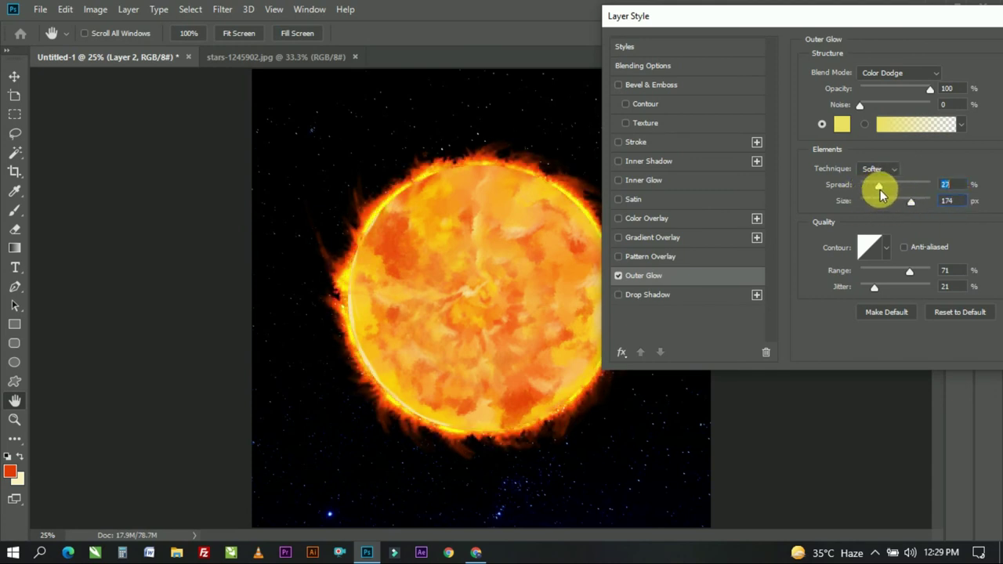
# Compare Linear Dodge, Overlay and other glow blend modes, then apply Color Dodge at 100% opacity
pyautogui.click(893, 72)
pyautogui.click(877, 215)
pyautogui.click(900, 72)
pyautogui.click(878, 243)
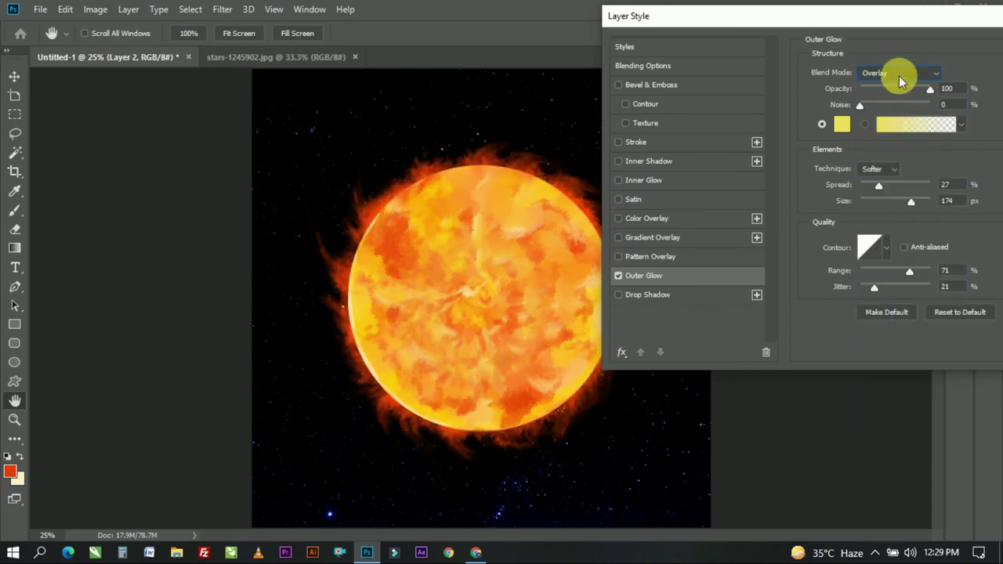
pyautogui.moveTo(899, 72); pyautogui.dragTo(875, 283)
pyautogui.click(893, 73)
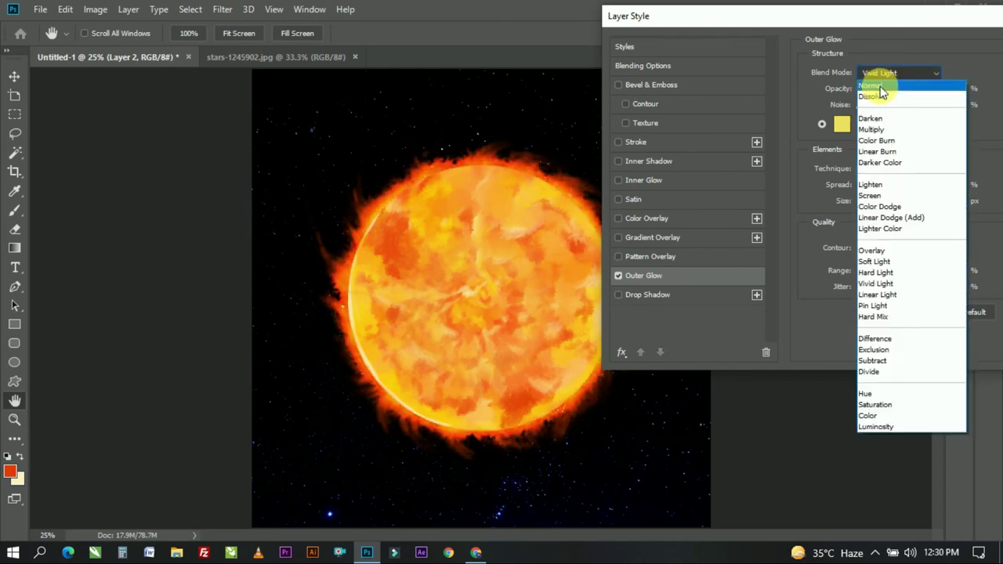
pyautogui.click(893, 317)
pyautogui.click(893, 72)
pyautogui.click(877, 350)
pyautogui.click(896, 72)
pyautogui.click(882, 206)
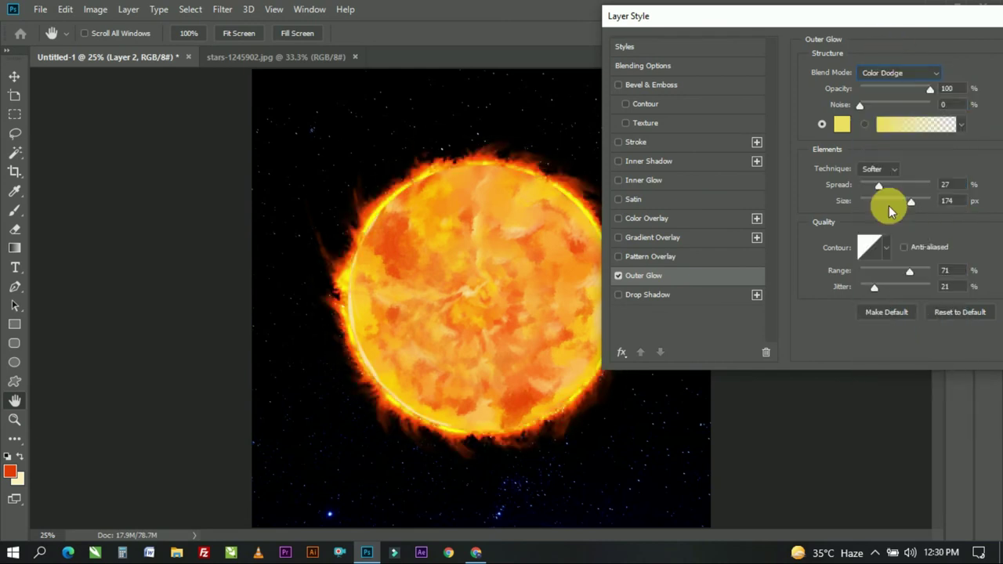
pyautogui.moveTo(887, 91); pyautogui.dragTo(932, 92)
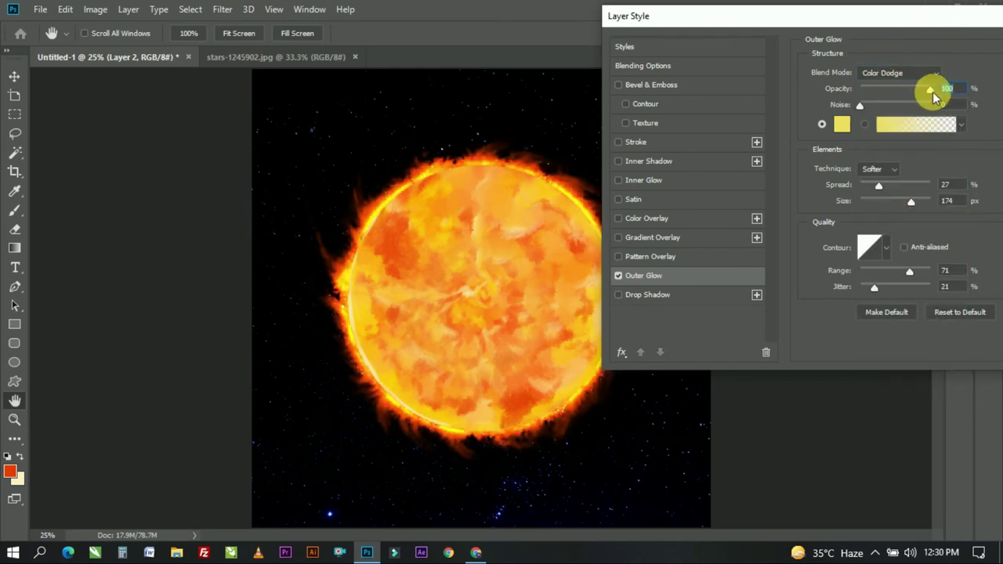
pyautogui.moveTo(817, 23); pyautogui.dragTo(940, 33)
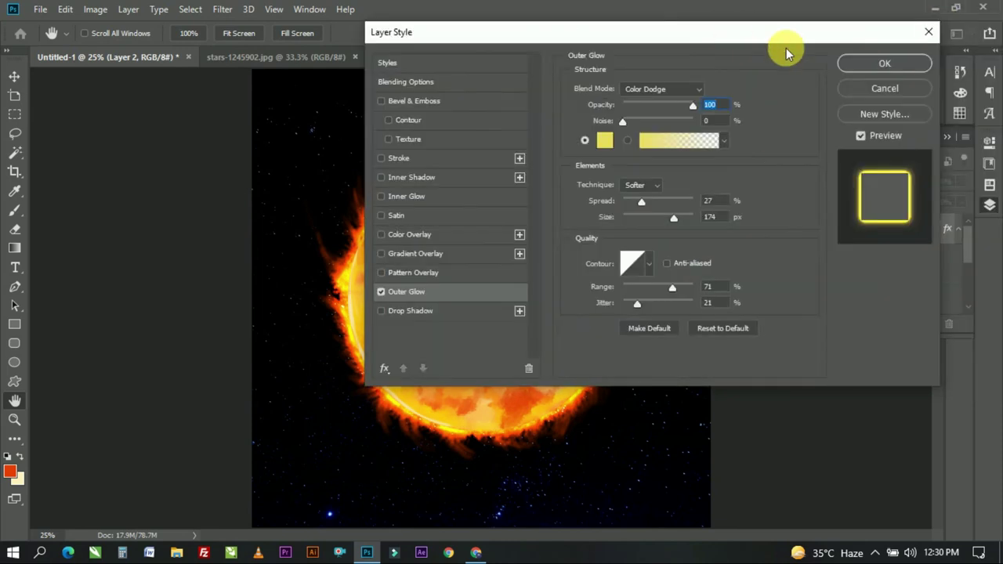
pyautogui.click(884, 62)
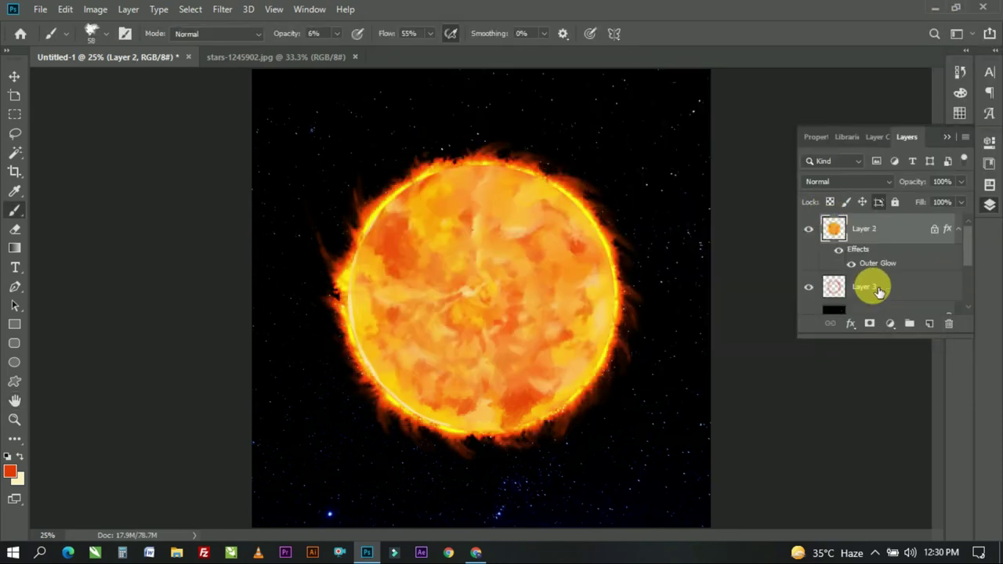
# Load the sun's outline as a selection and add a new empty layer above it
pyautogui.click(808, 287)
pyautogui.click(808, 287)
pyautogui.hotkey('ctrl', '-')
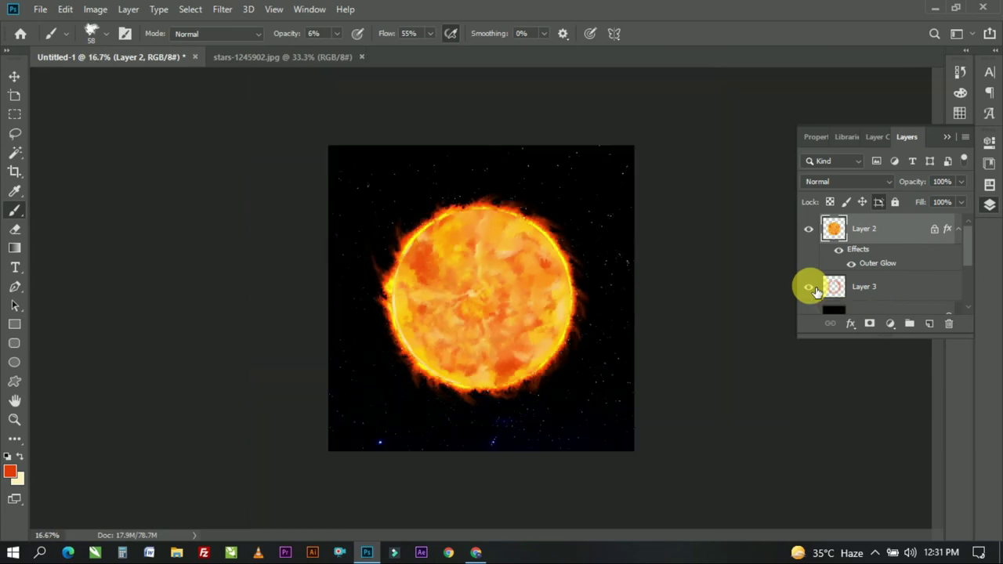
pyautogui.keyDown('ctrl'); pyautogui.click(834, 287); pyautogui.keyUp('ctrl')
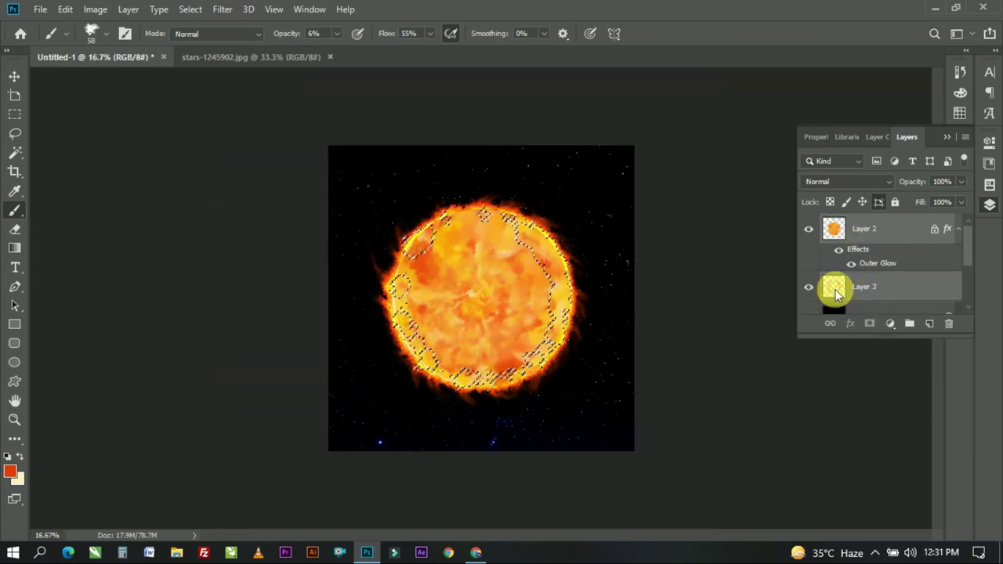
pyautogui.press('m')
pyautogui.hotkey('ctrl', 'shift', 'alt', 'n')
pyautogui.hotkey('ctrl', 't')
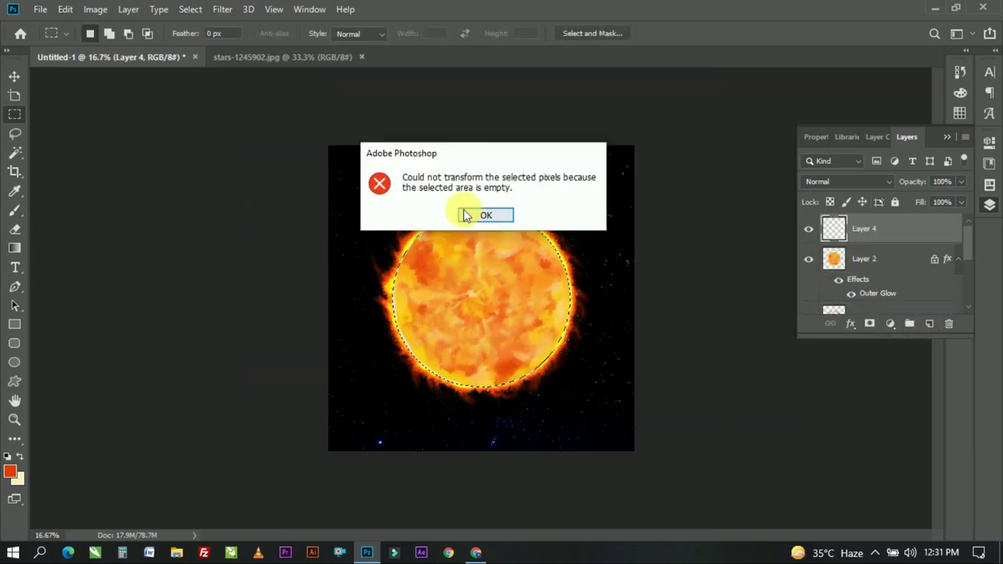
pyautogui.click(459, 214)
# Fill the sun-shaped selection with orange and scale the circle up to cover the sun
pyautogui.click(10, 470)
pyautogui.click(908, 81)
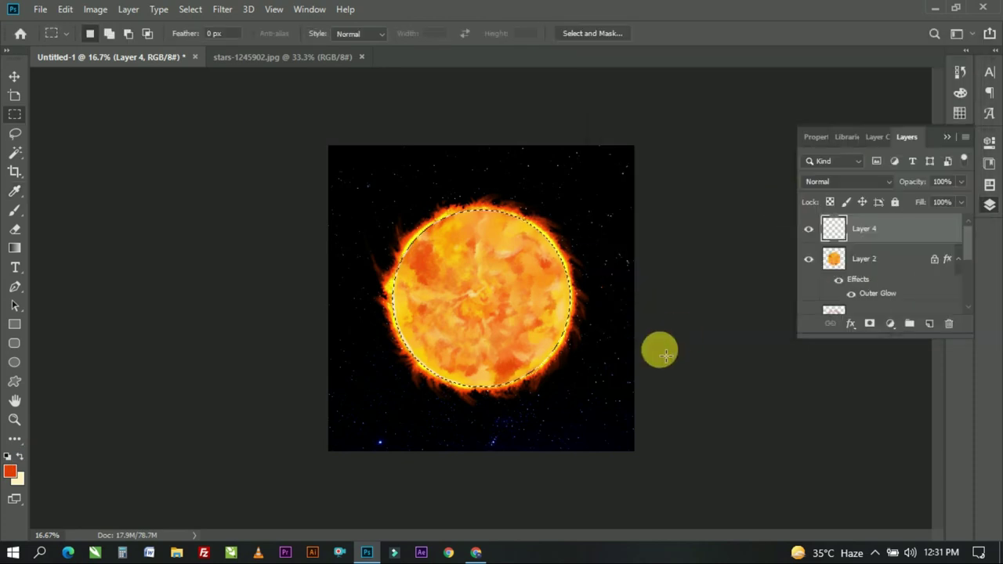
pyautogui.hotkey('alt', 'BackSpace')
pyautogui.hotkey('ctrl', 't')
pyautogui.moveTo(577, 206); pyautogui.dragTo(600, 177)
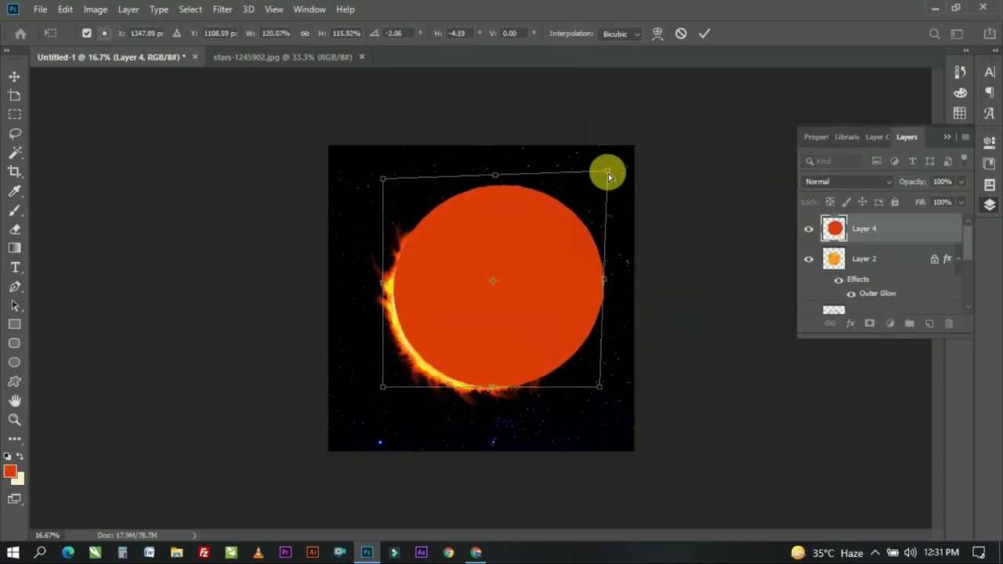
pyautogui.hotkey('ctrl', 'z')
pyautogui.moveTo(570, 386); pyautogui.dragTo(582, 399)
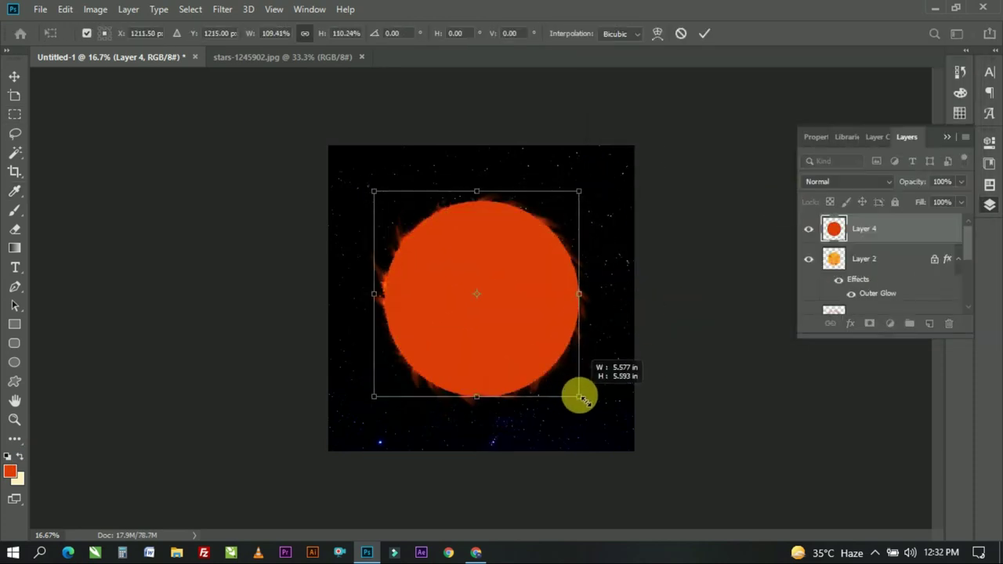
pyautogui.press('Escape')
pyautogui.hotkey('ctrl', 't')
pyautogui.moveTo(570, 201)
pyautogui.mouseDown()
pyautogui.moveTo(611, 186)
pyautogui.moveTo(654, 265)
pyautogui.mouseUp()
pyautogui.press('Return')
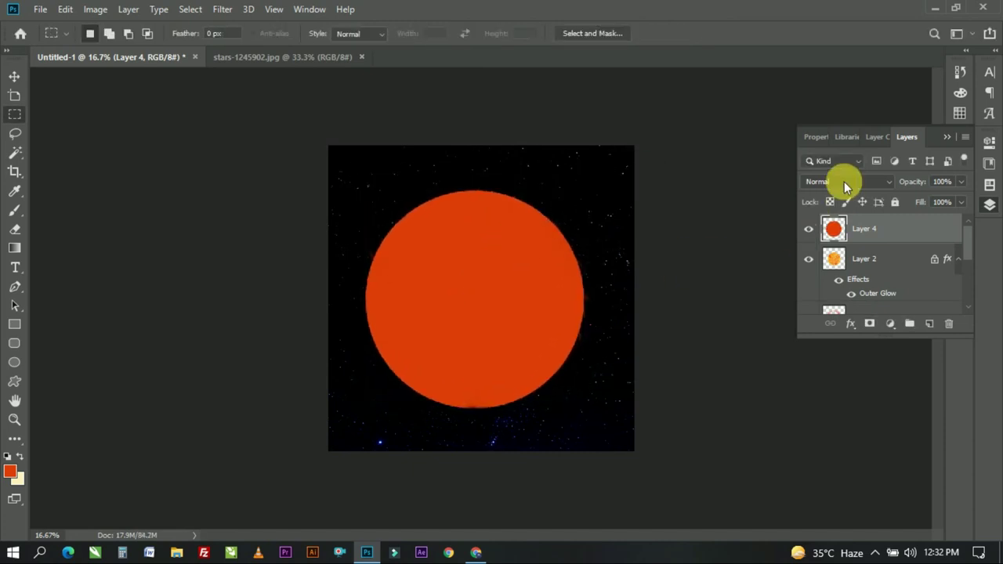
# Cycle the orange layer's blend modes to Soft Light, then hide it and select the sun layer
pyautogui.scroll(-9, 842, 184)
pyautogui.scroll(-1, 838, 198)
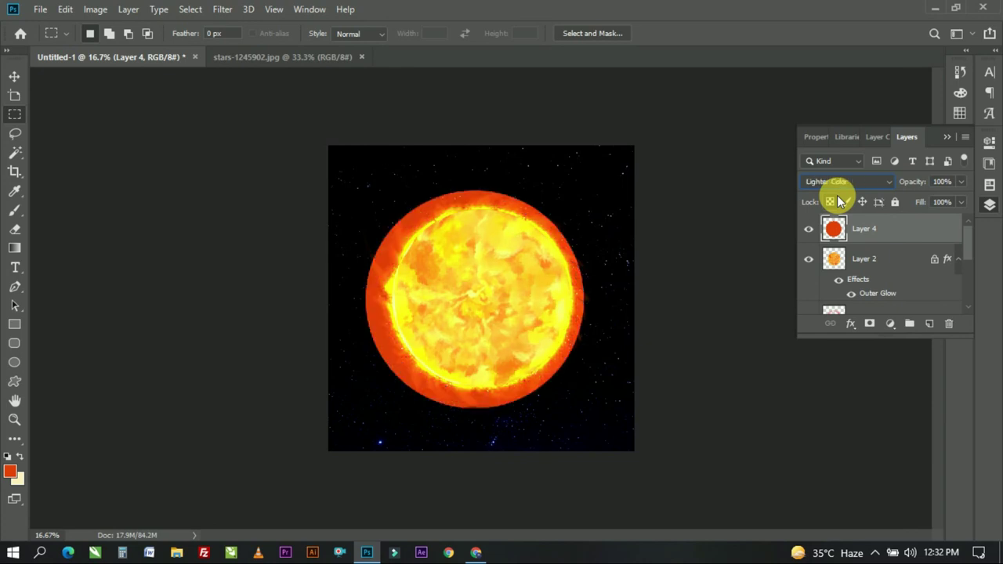
pyautogui.scroll(-2, 838, 197)
pyautogui.scroll(-1, 838, 197)
pyautogui.scroll(-2, 838, 198)
pyautogui.scroll(1, 839, 200)
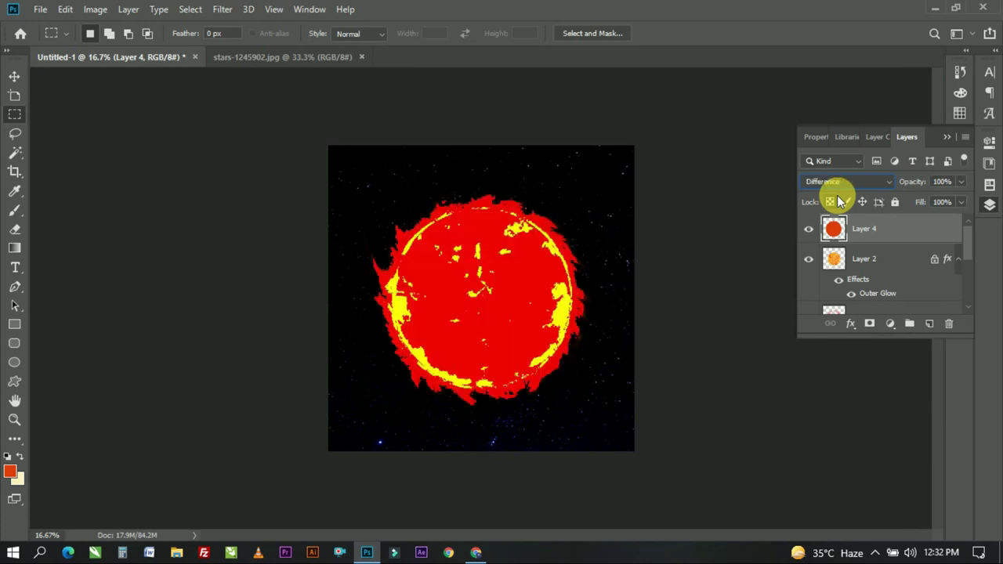
pyautogui.scroll(2, 838, 200)
pyautogui.scroll(2, 839, 200)
pyautogui.scroll(1, 838, 200)
pyautogui.scroll(-3, 838, 200)
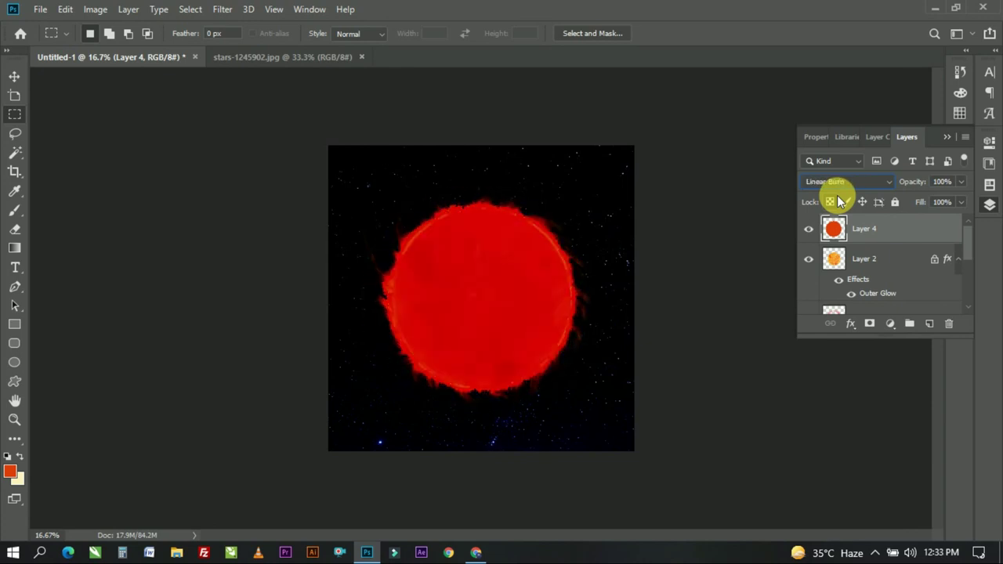
pyautogui.scroll(3, 838, 200)
pyautogui.scroll(-2, 838, 200)
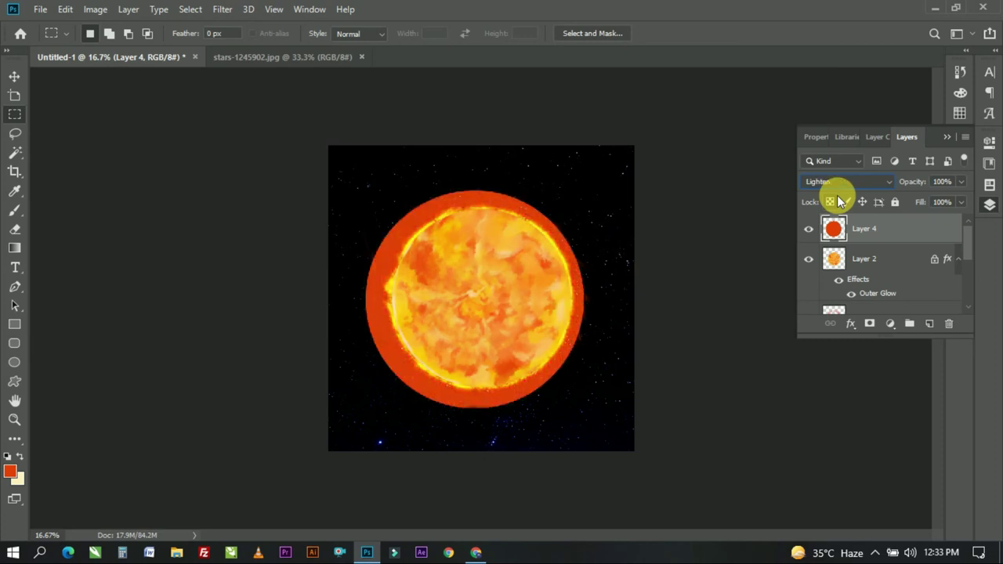
pyautogui.scroll(-1, 838, 199)
pyautogui.scroll(1, 838, 200)
pyautogui.scroll(-1, 838, 200)
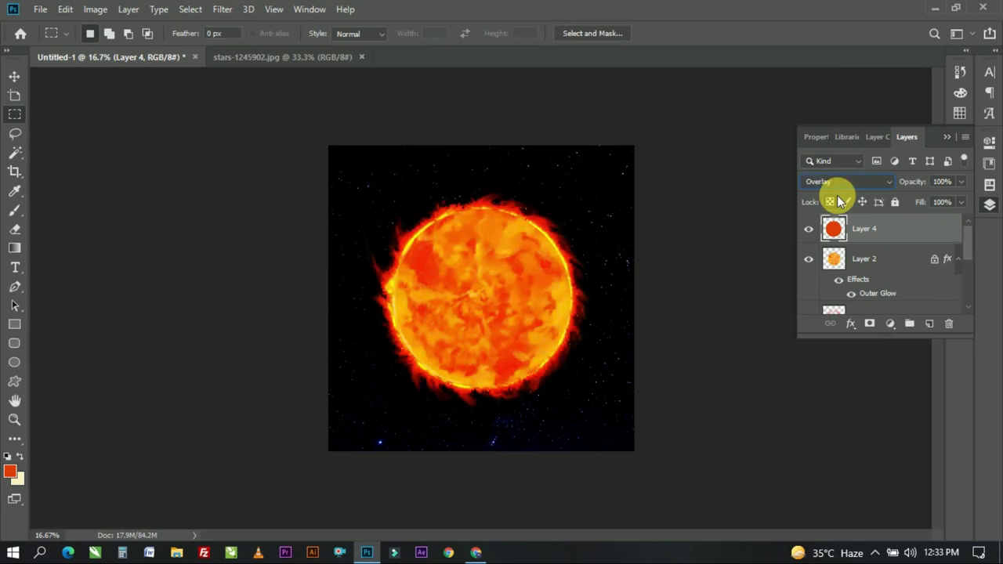
pyautogui.scroll(1, 838, 200)
pyautogui.scroll(-1, 838, 200)
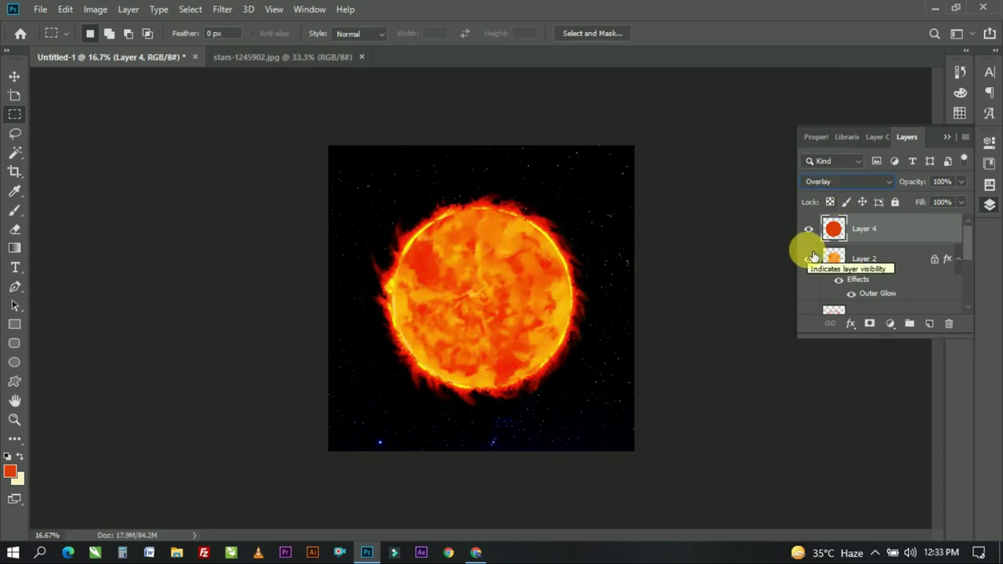
pyautogui.scroll(-2, 811, 255)
pyautogui.scroll(-2, 810, 255)
pyautogui.scroll(3, 811, 254)
pyautogui.click(809, 229)
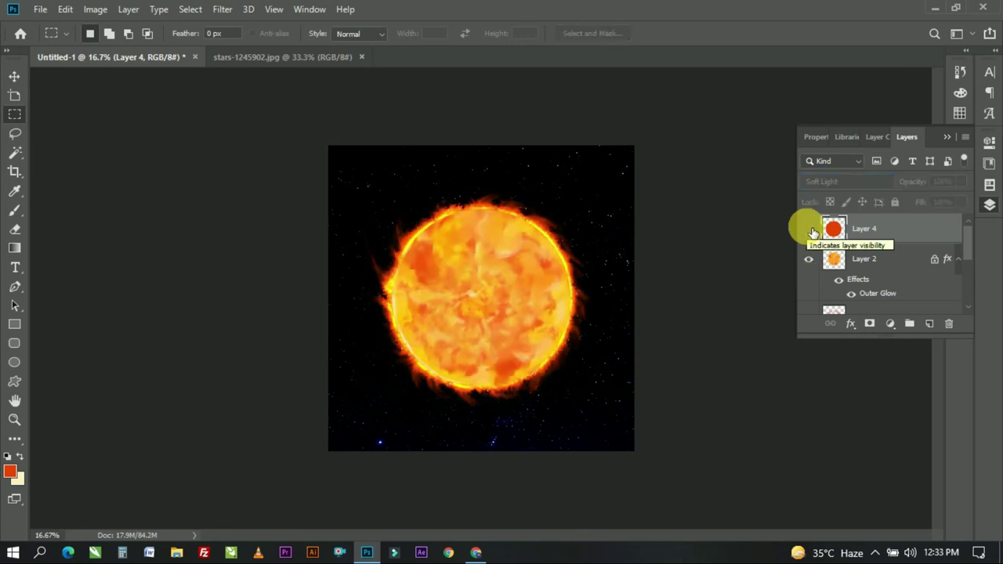
pyautogui.click(877, 258)
pyautogui.hotkey('ctrl', 'l')
# Darken the sun on Layer 2 with Levels, raising the black input to 89
pyautogui.moveTo(691, 182); pyautogui.dragTo(758, 182)
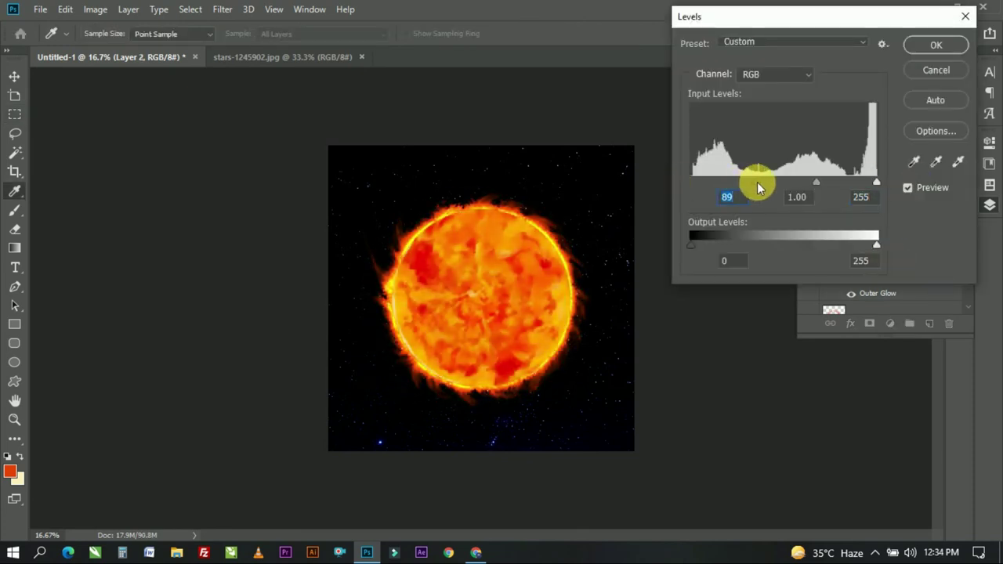
pyautogui.click(907, 189)
pyautogui.click(908, 189)
pyautogui.click(958, 46)
# Delete the hidden orange circle layer, Layer 4
pyautogui.press('m')
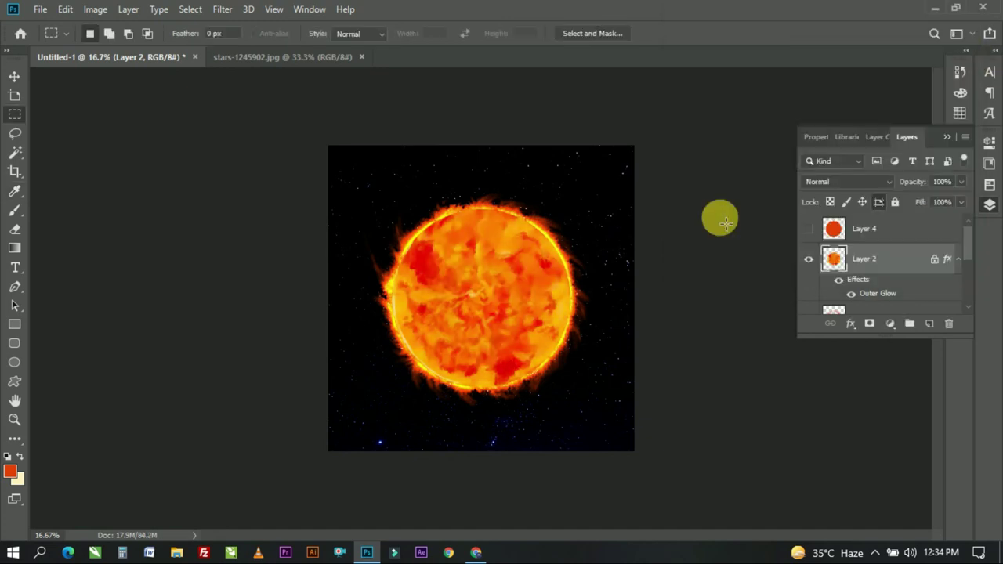
pyautogui.click(881, 235)
pyautogui.press('Delete')
# Save the artwork as sun.psd, plus a JPEG copy with default quality options
pyautogui.hotkey('ctrl', 's')
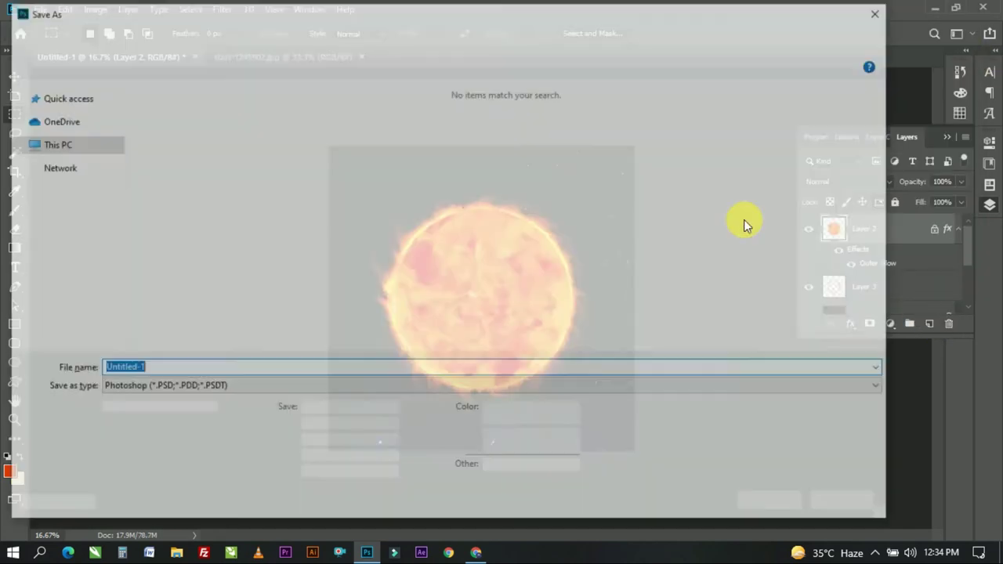
pyautogui.write('sun')
pyautogui.press('Return')
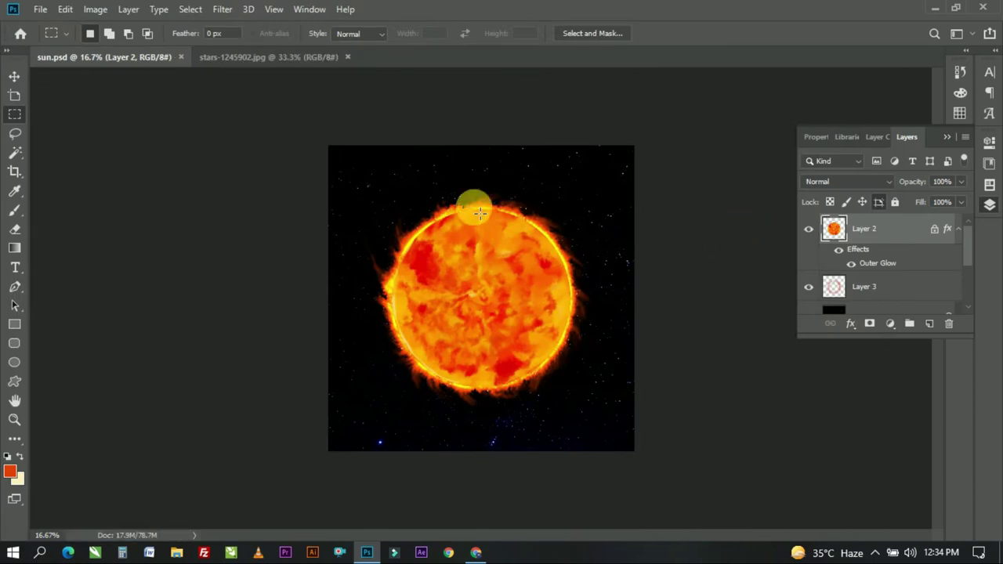
pyautogui.hotkey('ctrl', 'shift', 's')
pyautogui.click(233, 385)
pyautogui.press('Return')
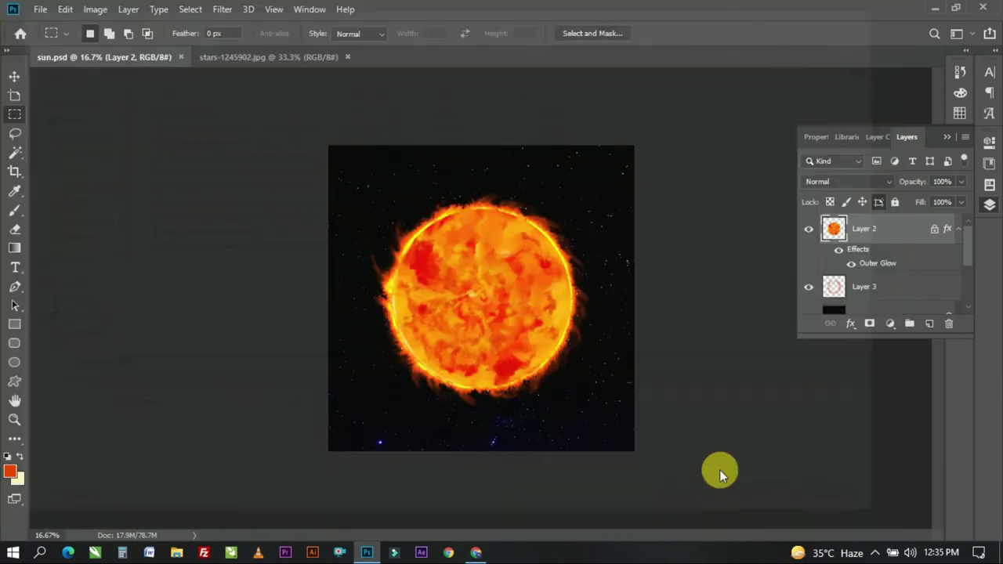
pyautogui.press('Return')
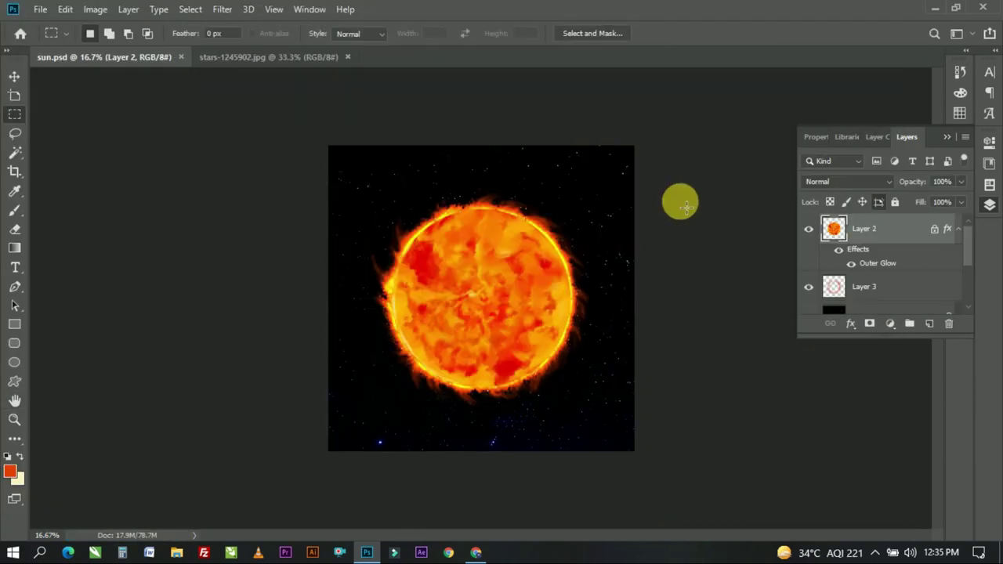